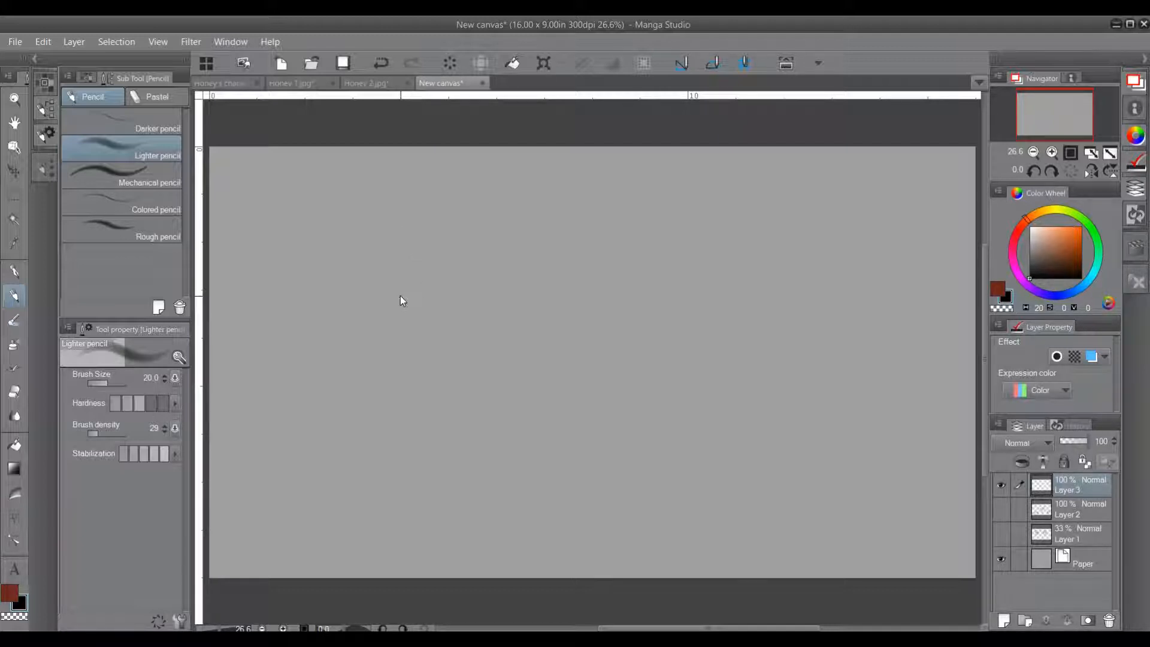
Step: Sketch a loose circle for the skull with the Lighter pencil, clear its stray inner strokes, and draw a horizontal guideline across its middle
{"action": "scroll", "coordinate": [400, 296], "scroll_direction": "up", "scroll_amount": 1}
{"action": "left_click_drag", "start_coordinate": [392, 293], "coordinate": [471, 309]}
{"action": "left_click_drag", "start_coordinate": [526, 333], "coordinate": [462, 313]}
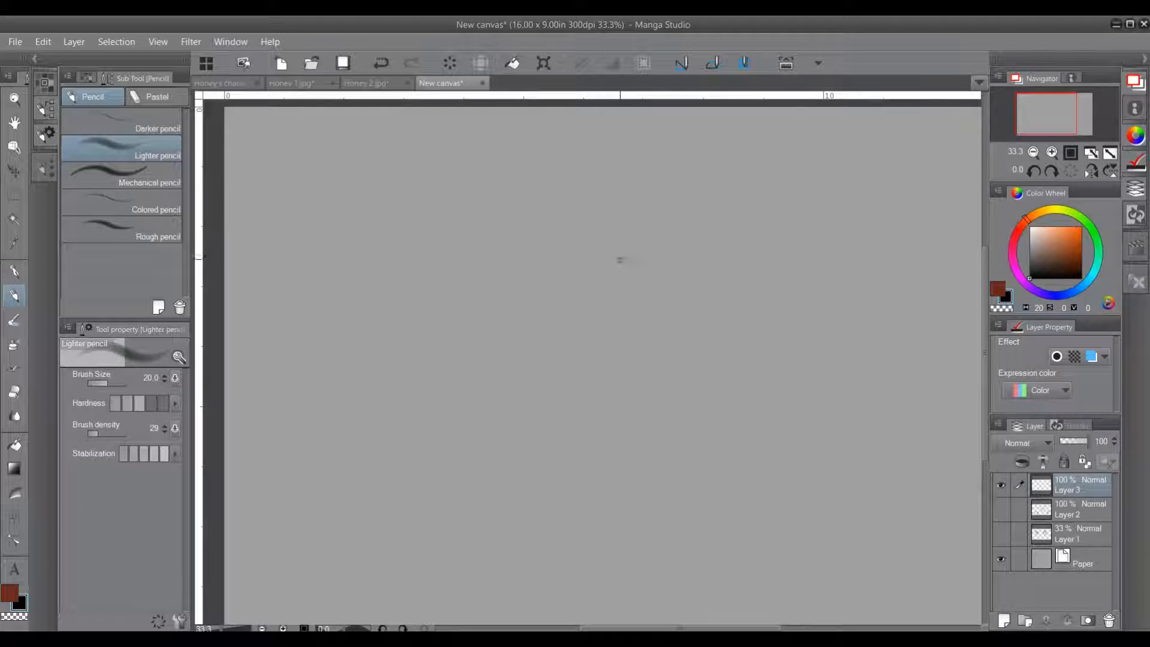
{"action": "mouse_move", "coordinate": [560, 231]}
{"action": "left_mouse_down"}
{"action": "mouse_move", "coordinate": [566, 287]}
{"action": "mouse_move", "coordinate": [548, 239]}
{"action": "mouse_move", "coordinate": [599, 190]}
{"action": "mouse_move", "coordinate": [669, 266]}
{"action": "left_mouse_up"}
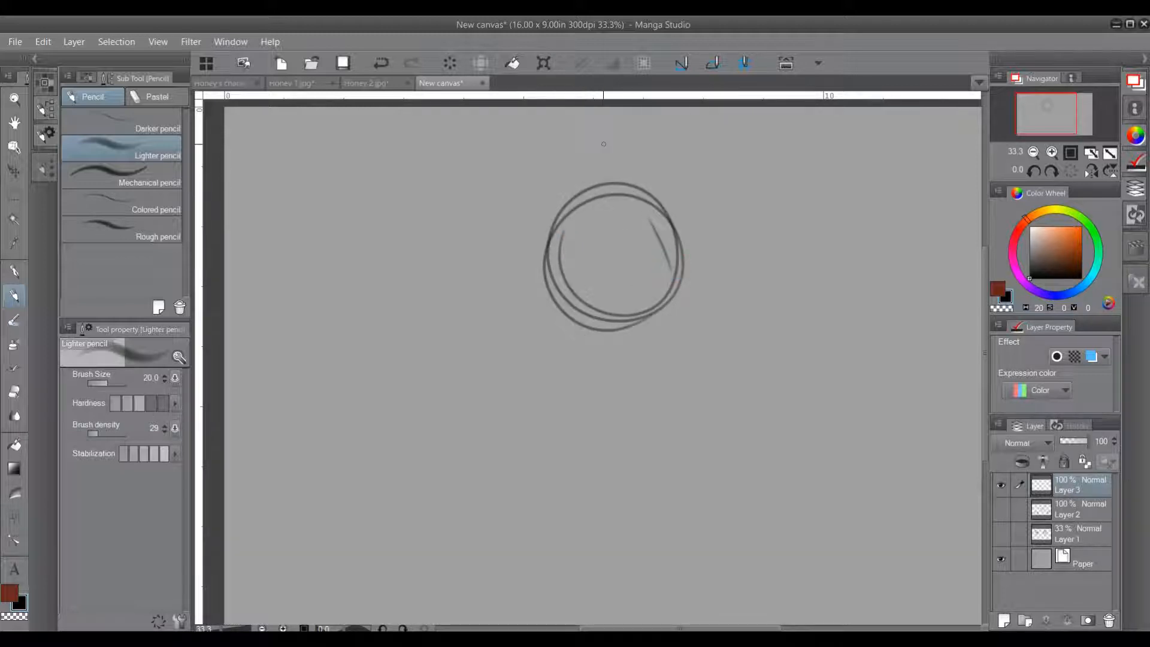
{"action": "mouse_move", "coordinate": [565, 233]}
{"action": "left_mouse_down"}
{"action": "mouse_move", "coordinate": [575, 291]}
{"action": "mouse_move", "coordinate": [599, 311]}
{"action": "left_mouse_up"}
{"action": "mouse_move", "coordinate": [650, 305]}
{"action": "left_mouse_down"}
{"action": "mouse_move", "coordinate": [616, 318]}
{"action": "mouse_move", "coordinate": [642, 317]}
{"action": "left_mouse_up"}
{"action": "left_click_drag", "start_coordinate": [606, 314], "coordinate": [638, 311]}
{"action": "left_click_drag", "start_coordinate": [665, 272], "coordinate": [663, 272]}
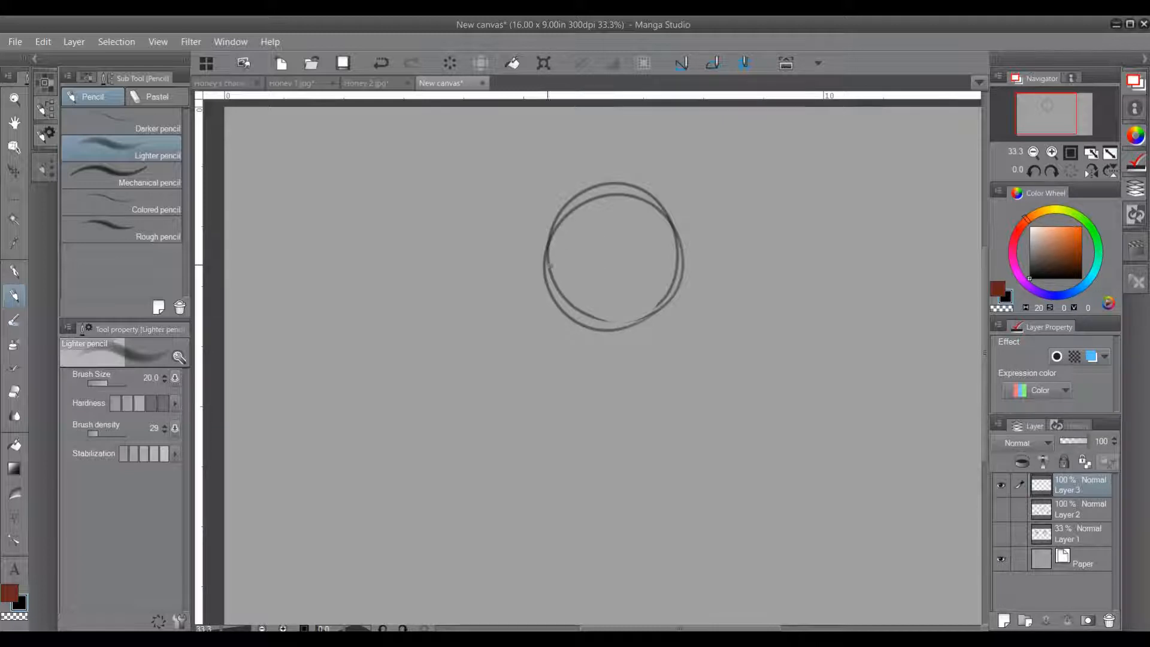
{"action": "left_click_drag", "start_coordinate": [544, 267], "coordinate": [672, 262]}
{"action": "left_click_drag", "start_coordinate": [583, 268], "coordinate": [684, 261]}
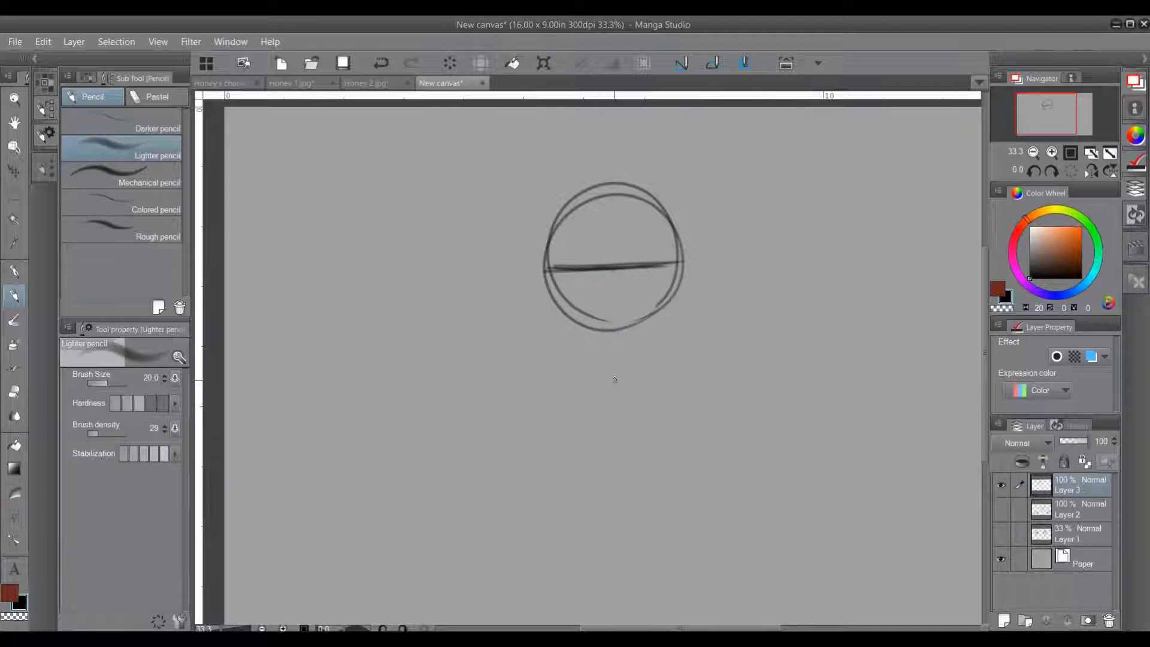
Step: Mark the chin below the circle and draw tapering jaw lines from the guideline's ends down to it
{"action": "left_click_drag", "start_coordinate": [613, 392], "coordinate": [618, 392]}
{"action": "left_click_drag", "start_coordinate": [546, 273], "coordinate": [551, 308]}
{"action": "left_click_drag", "start_coordinate": [683, 271], "coordinate": [674, 313]}
{"action": "mouse_move", "coordinate": [554, 324]}
{"action": "left_mouse_down"}
{"action": "mouse_move", "coordinate": [578, 378]}
{"action": "mouse_move", "coordinate": [611, 393]}
{"action": "mouse_move", "coordinate": [647, 389]}
{"action": "mouse_move", "coordinate": [665, 377]}
{"action": "mouse_move", "coordinate": [671, 304]}
{"action": "mouse_move", "coordinate": [665, 357]}
{"action": "left_mouse_up"}
{"action": "mouse_move", "coordinate": [679, 287]}
{"action": "left_mouse_down"}
{"action": "mouse_move", "coordinate": [664, 358]}
{"action": "mouse_move", "coordinate": [670, 338]}
{"action": "left_mouse_up"}
{"action": "left_click_drag", "start_coordinate": [543, 275], "coordinate": [560, 340]}
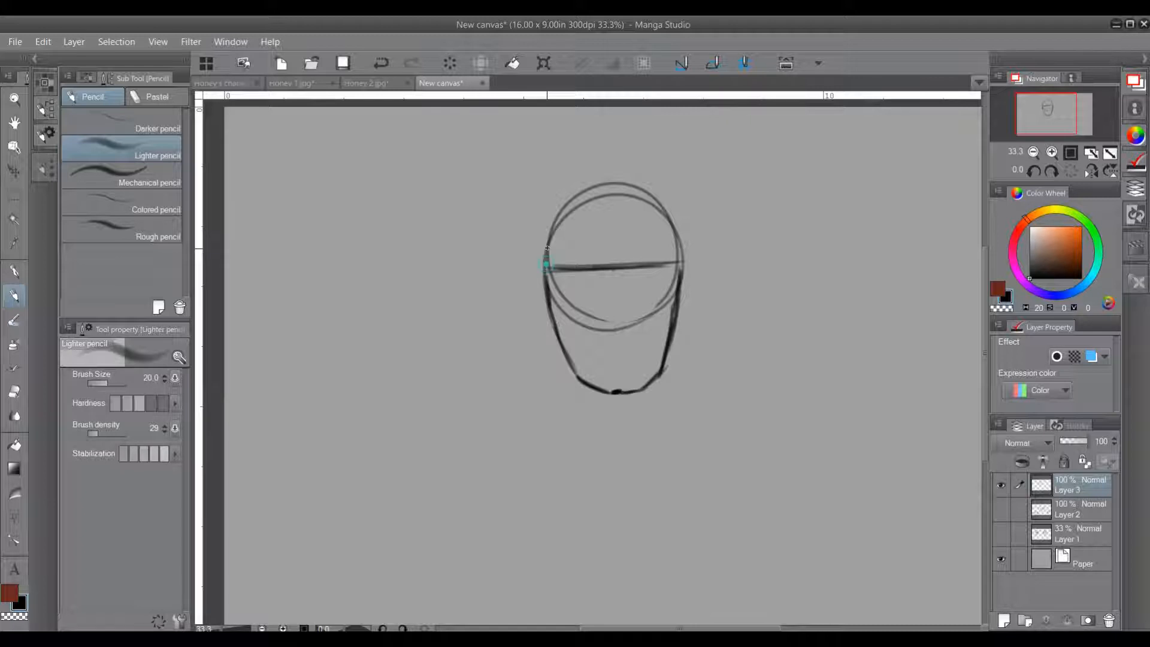
Step: Thicken the sides of the skull above the guideline and draw a rounded crown slightly above the circle
{"action": "mouse_move", "coordinate": [546, 254]}
{"action": "left_mouse_down"}
{"action": "mouse_move", "coordinate": [548, 304]}
{"action": "mouse_move", "coordinate": [539, 211]}
{"action": "mouse_move", "coordinate": [569, 185]}
{"action": "mouse_move", "coordinate": [641, 180]}
{"action": "mouse_move", "coordinate": [674, 208]}
{"action": "mouse_move", "coordinate": [683, 269]}
{"action": "left_mouse_up"}
{"action": "left_click_drag", "start_coordinate": [678, 211], "coordinate": [681, 248]}
{"action": "mouse_move", "coordinate": [576, 179]}
{"action": "left_mouse_down"}
{"action": "mouse_move", "coordinate": [547, 204]}
{"action": "mouse_move", "coordinate": [609, 172]}
{"action": "mouse_move", "coordinate": [667, 194]}
{"action": "left_mouse_up"}
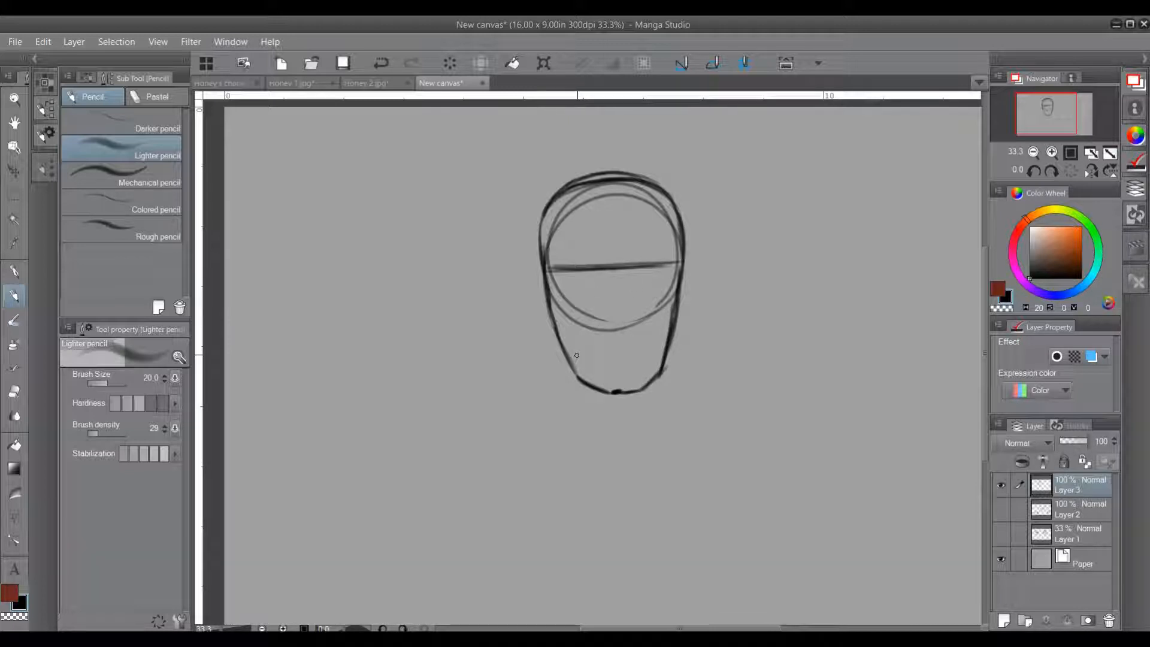
Step: Mark the guideline's centre, then sketch the nose base at the circle's lower edge with a short mouth line beneath it
{"action": "left_click", "coordinate": [611, 270]}
{"action": "left_click", "coordinate": [611, 269]}
{"action": "left_click", "coordinate": [611, 269]}
{"action": "left_click", "coordinate": [612, 268]}
{"action": "left_click", "coordinate": [612, 270]}
{"action": "left_click_drag", "start_coordinate": [600, 323], "coordinate": [625, 327]}
{"action": "left_click_drag", "start_coordinate": [601, 325], "coordinate": [628, 324]}
{"action": "left_click_drag", "start_coordinate": [583, 329], "coordinate": [652, 327]}
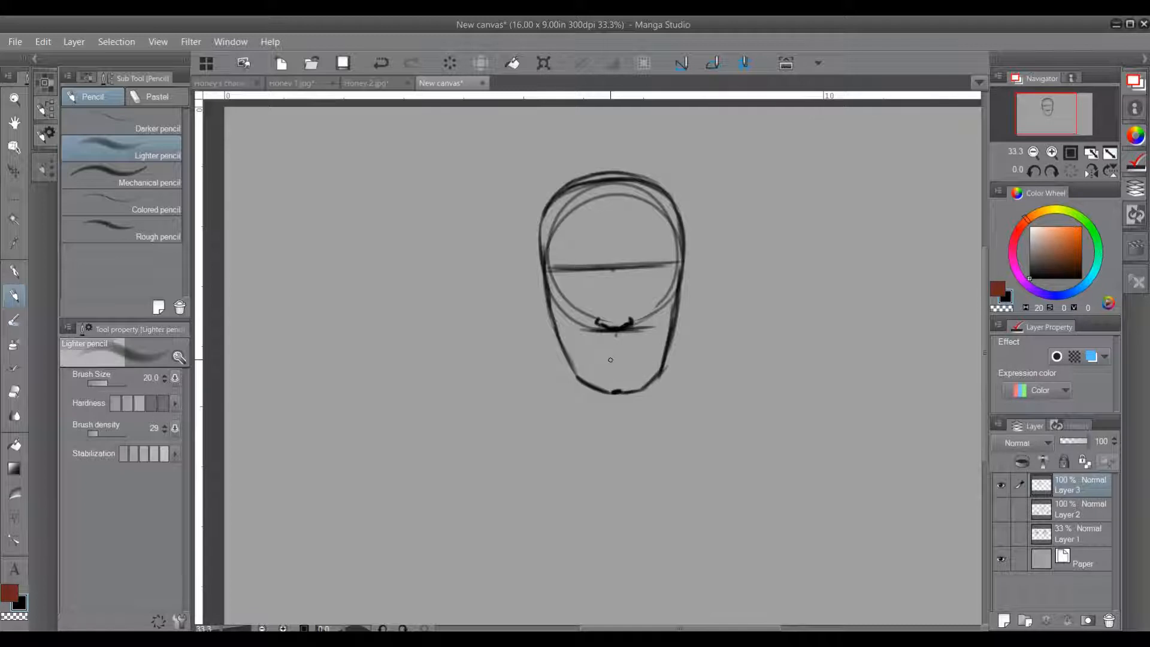
{"action": "mouse_move", "coordinate": [607, 356]}
{"action": "left_mouse_down"}
{"action": "mouse_move", "coordinate": [635, 357]}
{"action": "mouse_move", "coordinate": [594, 356]}
{"action": "mouse_move", "coordinate": [635, 357]}
{"action": "left_mouse_up"}
{"action": "left_click_drag", "start_coordinate": [594, 357], "coordinate": [638, 357]}
Step: Draw both almond-shaped eyes just under the horizontal guideline, with darkened upper lids, irises and light lines beneath
{"action": "left_click_drag", "start_coordinate": [601, 268], "coordinate": [678, 267]}
{"action": "mouse_move", "coordinate": [562, 275]}
{"action": "left_mouse_down"}
{"action": "mouse_move", "coordinate": [587, 274]}
{"action": "mouse_move", "coordinate": [572, 271]}
{"action": "mouse_move", "coordinate": [583, 288]}
{"action": "mouse_move", "coordinate": [650, 269]}
{"action": "mouse_move", "coordinate": [661, 272]}
{"action": "mouse_move", "coordinate": [654, 280]}
{"action": "left_mouse_up"}
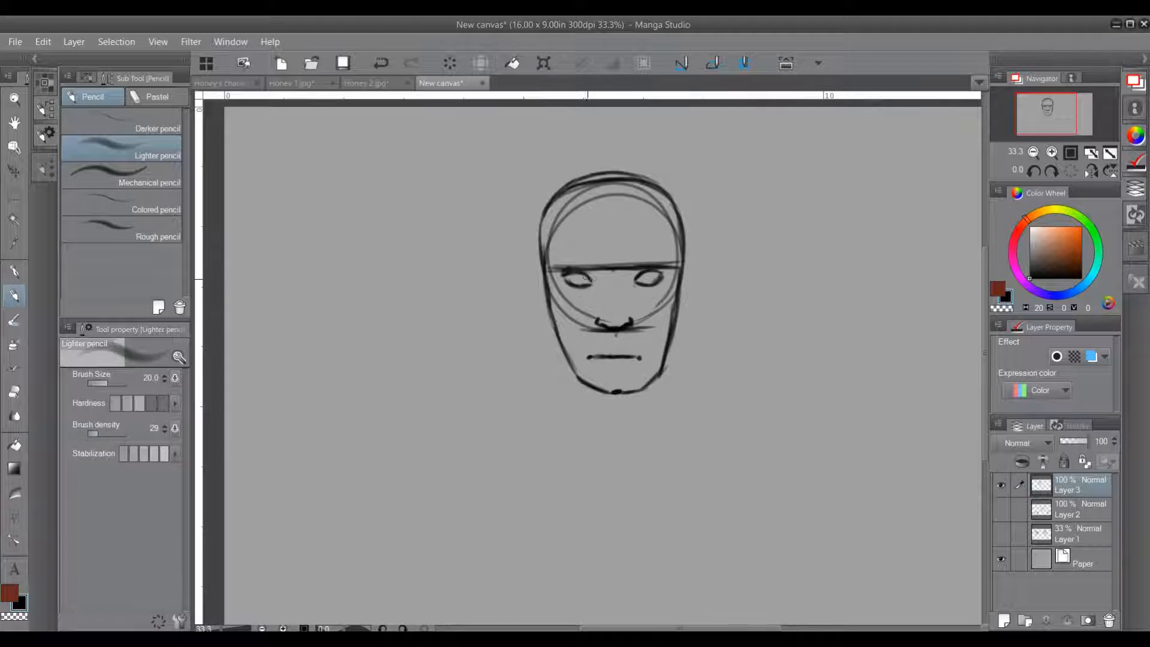
{"action": "mouse_move", "coordinate": [577, 272]}
{"action": "left_mouse_down"}
{"action": "mouse_move", "coordinate": [592, 282]}
{"action": "mouse_move", "coordinate": [641, 274]}
{"action": "left_mouse_up"}
{"action": "left_click", "coordinate": [634, 280]}
{"action": "mouse_move", "coordinate": [569, 286]}
{"action": "left_mouse_down"}
{"action": "mouse_move", "coordinate": [565, 300]}
{"action": "mouse_move", "coordinate": [628, 296]}
{"action": "left_mouse_up"}
{"action": "mouse_move", "coordinate": [576, 301]}
{"action": "left_mouse_down"}
{"action": "mouse_move", "coordinate": [627, 296]}
{"action": "mouse_move", "coordinate": [617, 293]}
{"action": "mouse_move", "coordinate": [626, 286]}
{"action": "mouse_move", "coordinate": [587, 294]}
{"action": "left_mouse_up"}
{"action": "mouse_move", "coordinate": [649, 271]}
{"action": "left_mouse_down"}
{"action": "mouse_move", "coordinate": [673, 279]}
{"action": "mouse_move", "coordinate": [683, 265]}
{"action": "mouse_move", "coordinate": [673, 271]}
{"action": "left_mouse_up"}
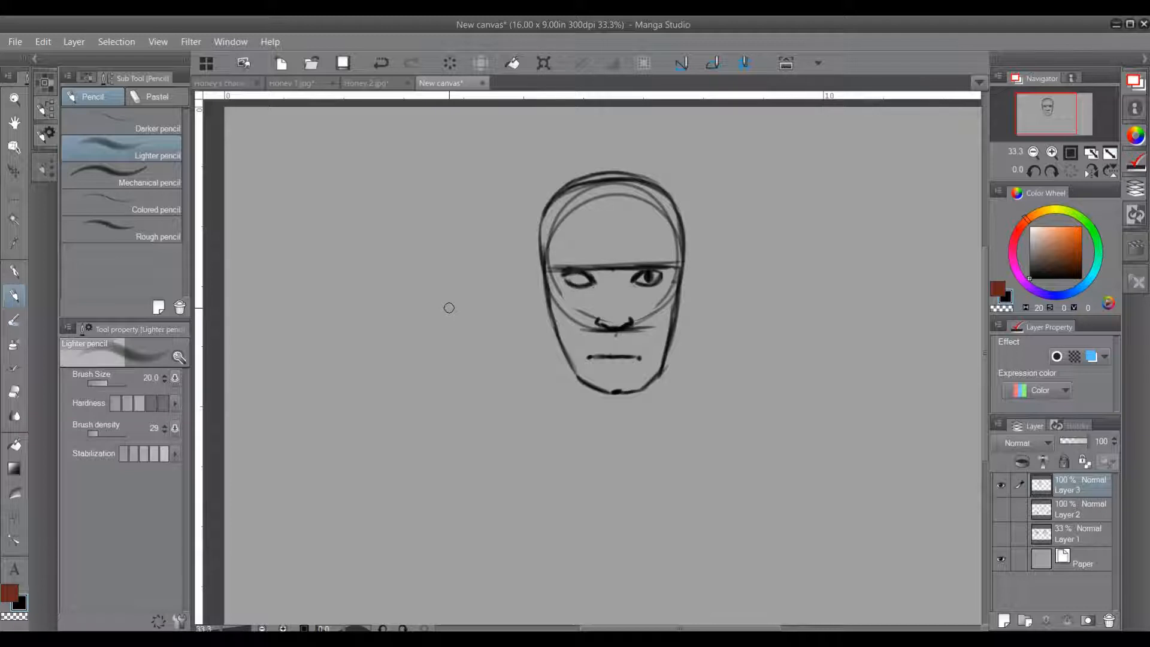
{"action": "left_click_drag", "start_coordinate": [574, 275], "coordinate": [582, 278]}
{"action": "left_click_drag", "start_coordinate": [652, 280], "coordinate": [648, 276]}
Step: Draw a vertical centre line from the crown to the brow guideline and divide it with short horizontal marks
{"action": "mouse_move", "coordinate": [561, 217]}
{"action": "left_mouse_down"}
{"action": "mouse_move", "coordinate": [602, 215]}
{"action": "mouse_move", "coordinate": [578, 216]}
{"action": "left_mouse_up"}
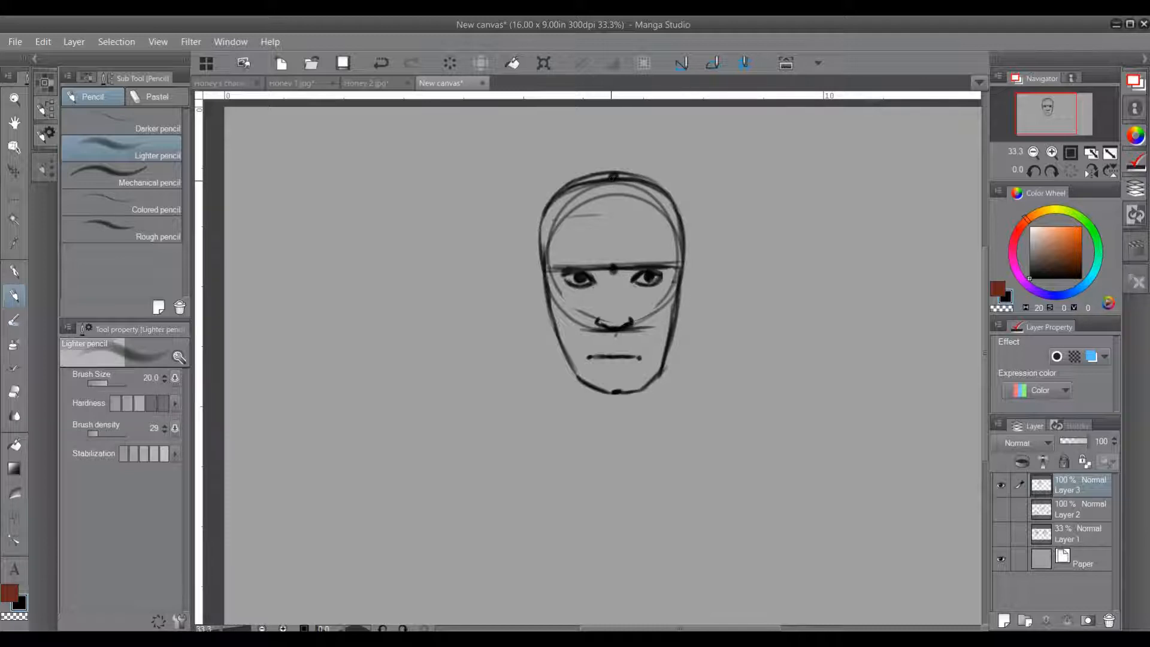
{"action": "left_click_drag", "start_coordinate": [614, 179], "coordinate": [614, 267]}
{"action": "mouse_move", "coordinate": [601, 221]}
{"action": "left_mouse_down"}
{"action": "mouse_move", "coordinate": [636, 221]}
{"action": "mouse_move", "coordinate": [596, 222]}
{"action": "mouse_move", "coordinate": [627, 246]}
{"action": "mouse_move", "coordinate": [605, 246]}
{"action": "left_mouse_up"}
{"action": "mouse_move", "coordinate": [619, 179]}
{"action": "left_mouse_down"}
{"action": "mouse_move", "coordinate": [637, 227]}
{"action": "mouse_move", "coordinate": [624, 179]}
{"action": "left_mouse_up"}
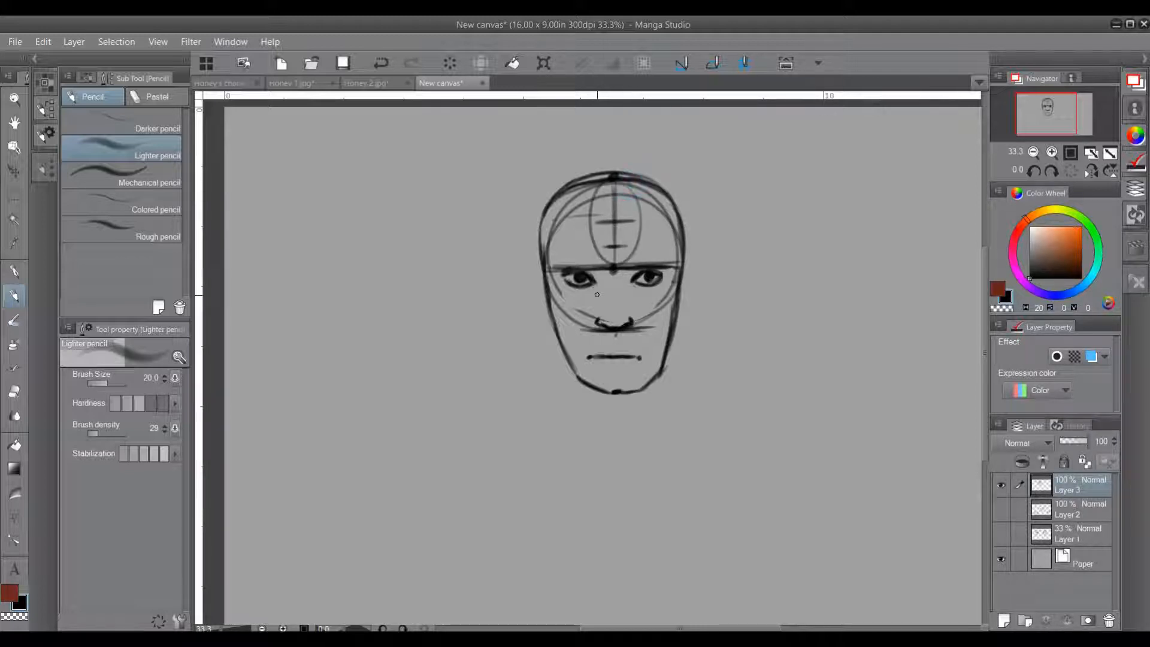
{"action": "key", "text": "ctrl+z"}
{"action": "key", "text": "ctrl+z"}
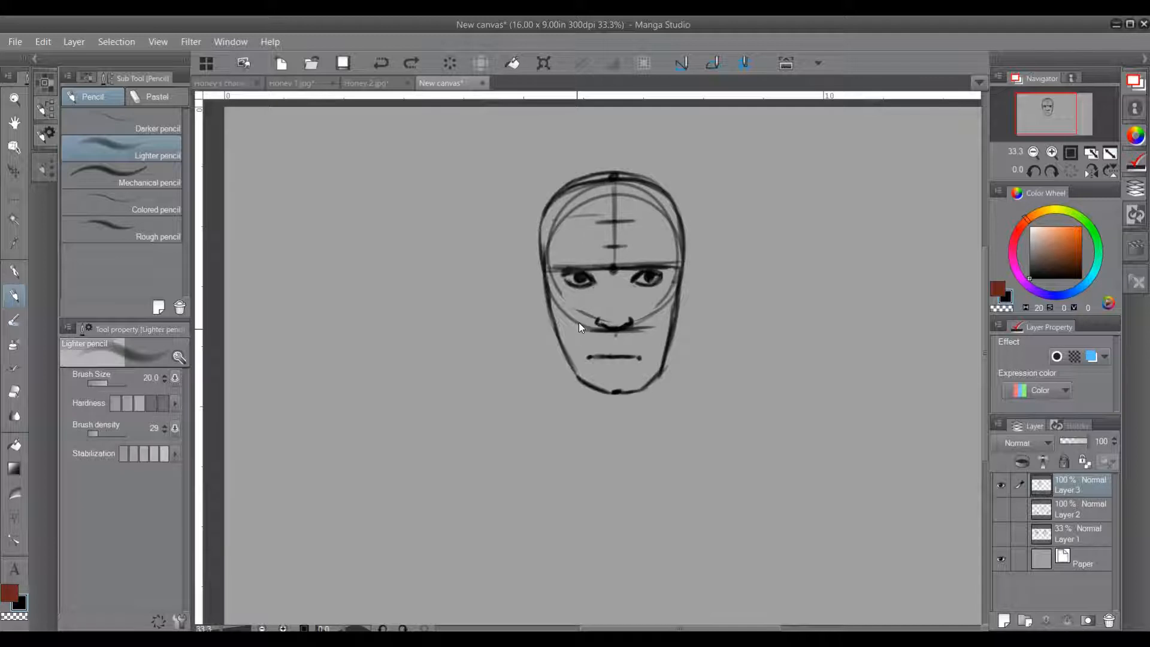
Step: Draw arched eyebrows above both eyes, starting from their inner ends
{"action": "left_click", "coordinate": [589, 253]}
{"action": "left_click", "coordinate": [592, 255]}
{"action": "mouse_move", "coordinate": [592, 256]}
{"action": "left_mouse_down"}
{"action": "mouse_move", "coordinate": [555, 257]}
{"action": "mouse_move", "coordinate": [595, 258]}
{"action": "mouse_move", "coordinate": [563, 249]}
{"action": "left_mouse_up"}
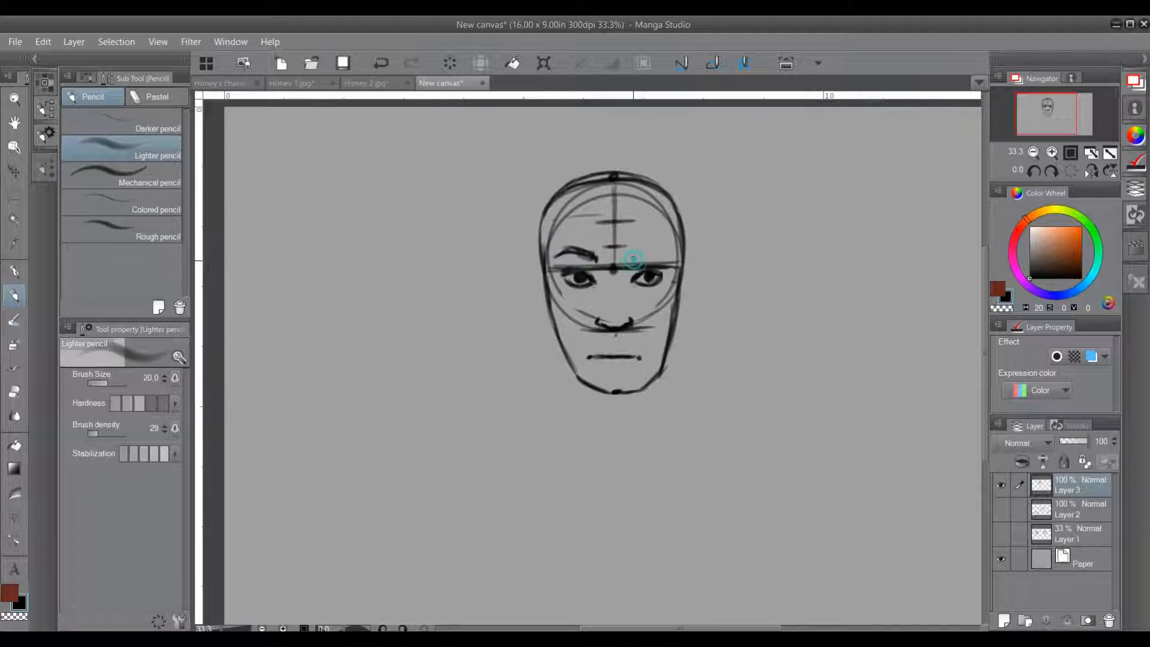
{"action": "mouse_move", "coordinate": [634, 263]}
{"action": "left_mouse_down"}
{"action": "mouse_move", "coordinate": [643, 256]}
{"action": "mouse_move", "coordinate": [632, 267]}
{"action": "mouse_move", "coordinate": [628, 254]}
{"action": "mouse_move", "coordinate": [635, 263]}
{"action": "mouse_move", "coordinate": [668, 253]}
{"action": "mouse_move", "coordinate": [629, 258]}
{"action": "left_mouse_up"}
Step: Draw a vertical alignment guide from the right-hand eyebrow's inner end down past the nostril to mouth level
{"action": "mouse_move", "coordinate": [630, 260]}
{"action": "left_mouse_down"}
{"action": "mouse_move", "coordinate": [630, 227]}
{"action": "mouse_move", "coordinate": [629, 290]}
{"action": "left_mouse_up"}
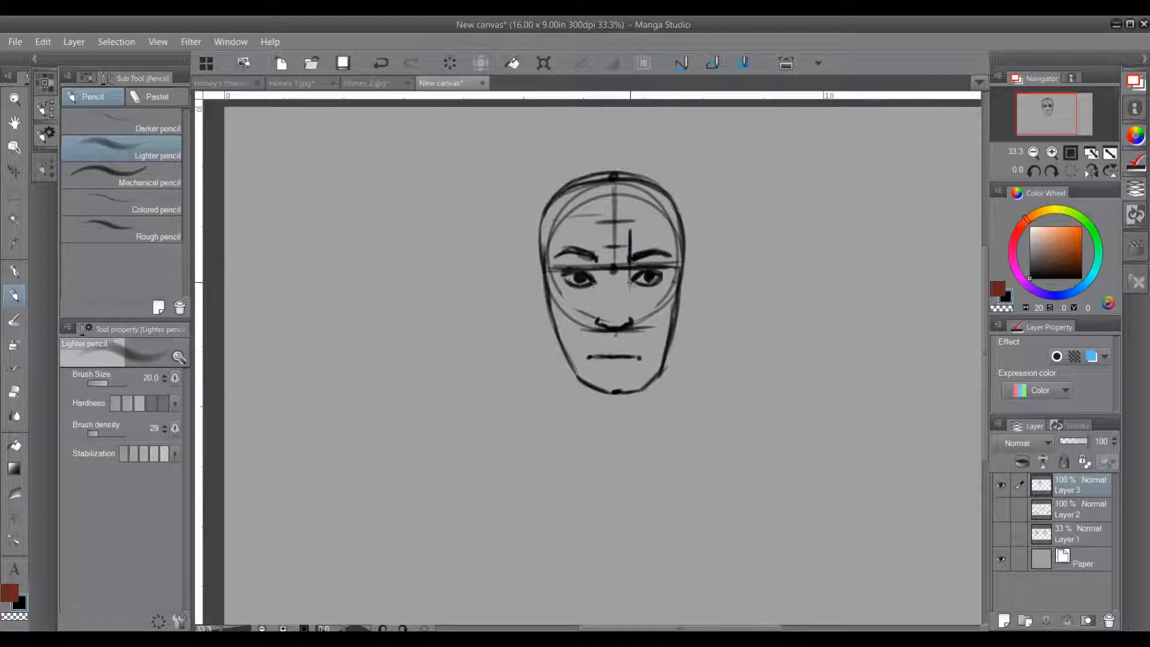
{"action": "left_click_drag", "start_coordinate": [631, 230], "coordinate": [631, 316]}
{"action": "left_click_drag", "start_coordinate": [629, 260], "coordinate": [648, 254]}
{"action": "left_click", "coordinate": [631, 319]}
{"action": "left_click", "coordinate": [630, 320]}
{"action": "left_click", "coordinate": [630, 319]}
{"action": "left_click", "coordinate": [630, 319]}
{"action": "left_click", "coordinate": [631, 299]}
{"action": "left_click_drag", "start_coordinate": [630, 320], "coordinate": [630, 361]}
{"action": "mouse_move", "coordinate": [631, 316]}
{"action": "left_mouse_down"}
{"action": "mouse_move", "coordinate": [630, 380]}
{"action": "mouse_move", "coordinate": [630, 362]}
{"action": "left_mouse_up"}
Step: Draw vertical alignment guides from beneath both pupils down to the corners of the mouth
{"action": "left_click_drag", "start_coordinate": [647, 286], "coordinate": [643, 357]}
{"action": "left_click_drag", "start_coordinate": [647, 297], "coordinate": [644, 353]}
{"action": "mouse_move", "coordinate": [647, 290]}
{"action": "left_mouse_down"}
{"action": "mouse_move", "coordinate": [643, 354]}
{"action": "mouse_move", "coordinate": [646, 290]}
{"action": "left_mouse_up"}
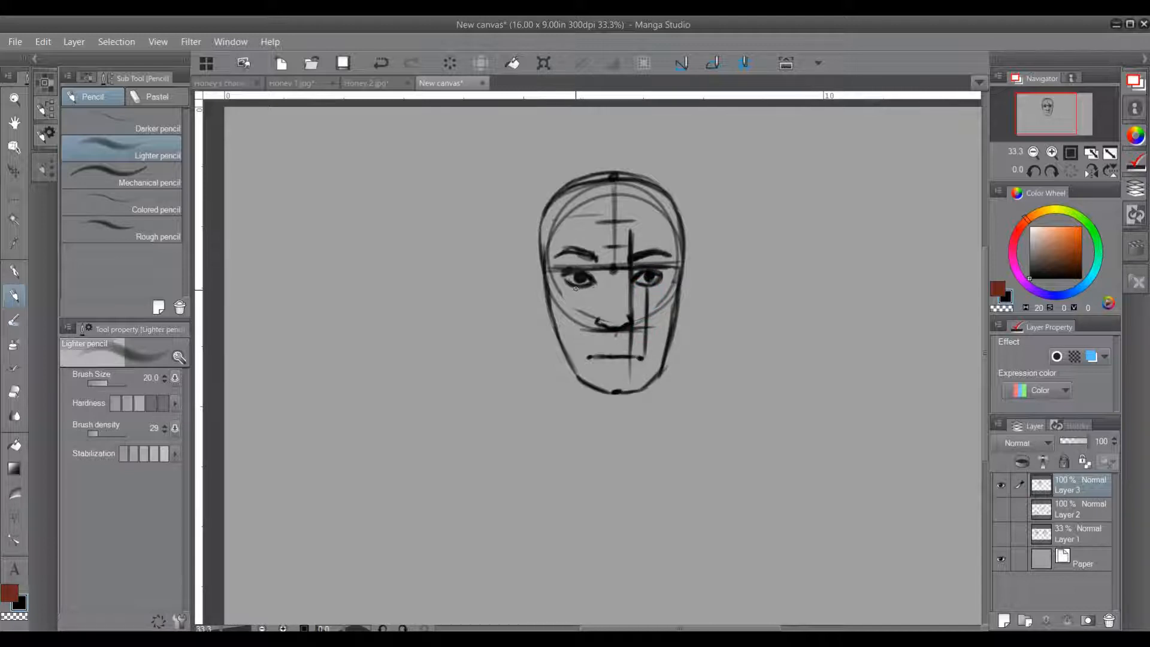
{"action": "left_click_drag", "start_coordinate": [580, 288], "coordinate": [584, 362]}
Step: Undo the vertical alignment guides running down the face from the eyebrow and the pupils
{"action": "key", "text": "ctrl+z"}
{"action": "key", "text": "ctrl+z"}
{"action": "key", "text": "ctrl+z"}
{"action": "key", "text": "ctrl+z"}
{"action": "key", "text": "ctrl+z"}
{"action": "key", "text": "ctrl+z"}
{"action": "key", "text": "ctrl+z"}
{"action": "key", "text": "ctrl+z"}
{"action": "key", "text": "ctrl+z"}
{"action": "key", "text": "ctrl+z"}
{"action": "key", "text": "ctrl+z"}
{"action": "key", "text": "ctrl+z"}
{"action": "key", "text": "ctrl+z"}
{"action": "key", "text": "ctrl+z"}
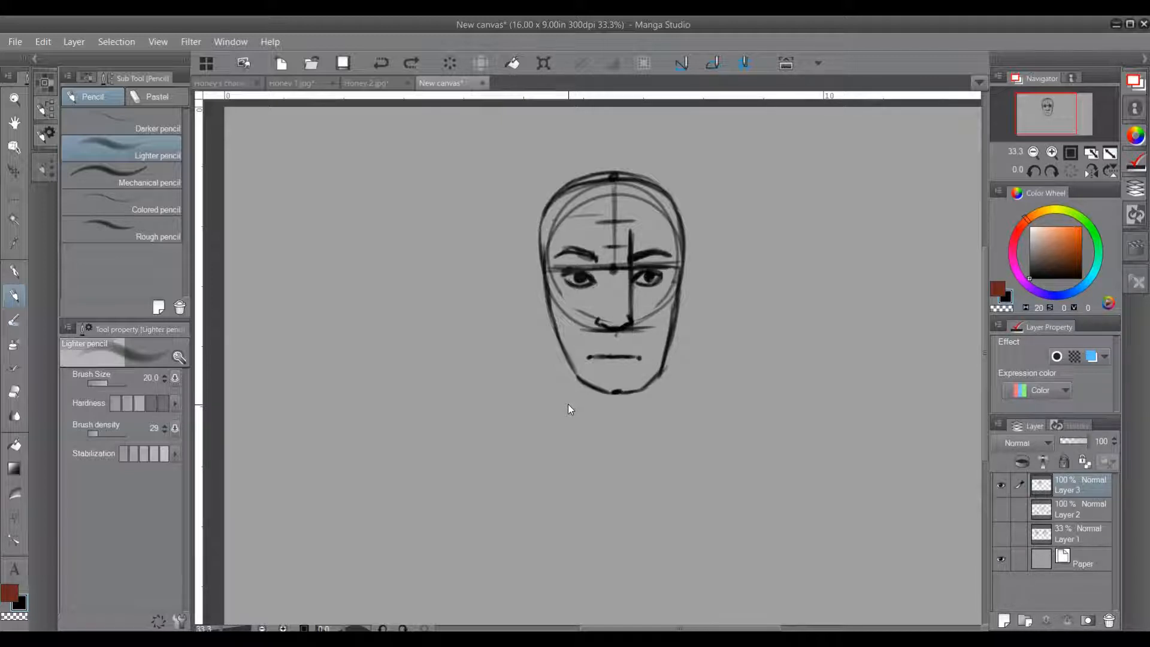
{"action": "key", "text": "ctrl+z"}
{"action": "key", "text": "ctrl+z"}
{"action": "key", "text": "ctrl+z"}
{"action": "key", "text": "ctrl+z"}
{"action": "key", "text": "ctrl+z"}
{"action": "key", "text": "ctrl+z"}
{"action": "key", "text": "ctrl+z"}
{"action": "key", "text": "ctrl+z"}
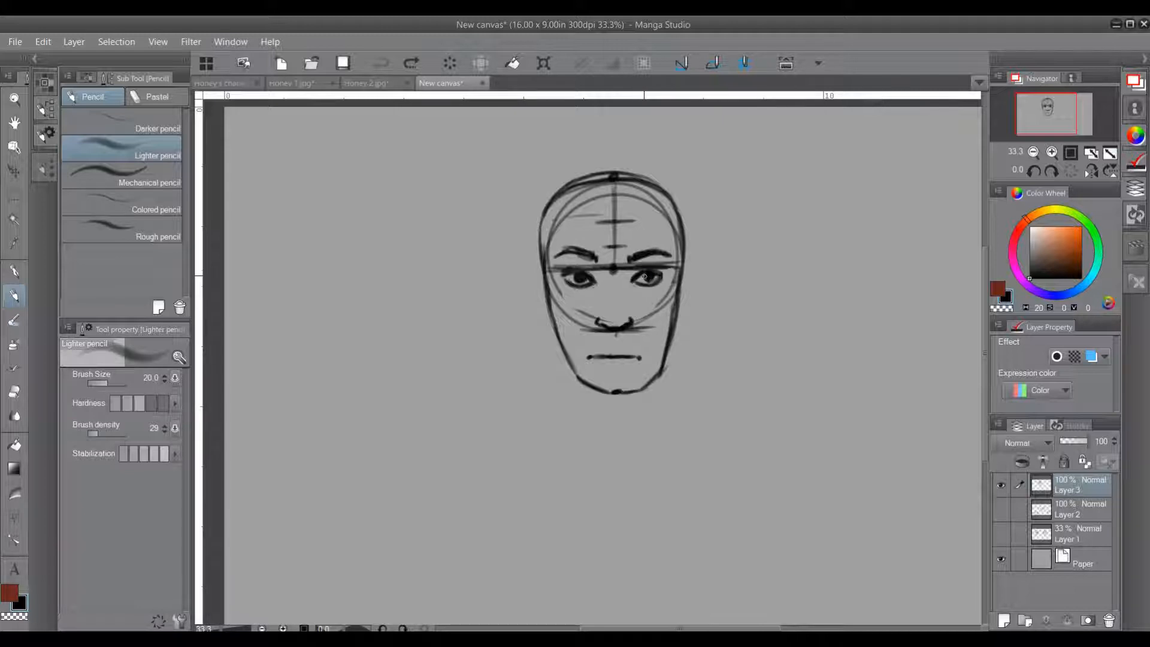
Step: Draw a diagonal guide between the nostril and the right-hand eyebrow's arch, and try a small eye sketch beside the head
{"action": "left_click_drag", "start_coordinate": [645, 276], "coordinate": [644, 277]}
{"action": "left_click_drag", "start_coordinate": [661, 248], "coordinate": [659, 250]}
{"action": "mouse_move", "coordinate": [705, 274]}
{"action": "left_mouse_down"}
{"action": "mouse_move", "coordinate": [746, 276]}
{"action": "mouse_move", "coordinate": [727, 258]}
{"action": "mouse_move", "coordinate": [719, 273]}
{"action": "left_mouse_up"}
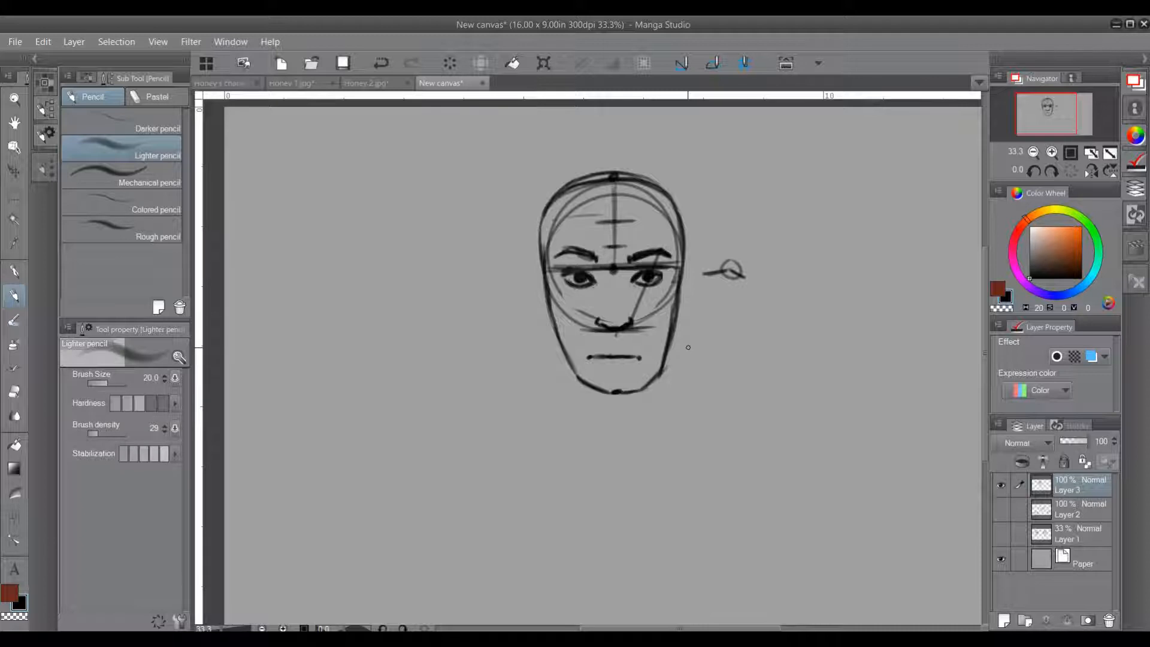
{"action": "key", "text": "ctrl+z"}
{"action": "key", "text": "ctrl+z"}
{"action": "key", "text": "ctrl+z"}
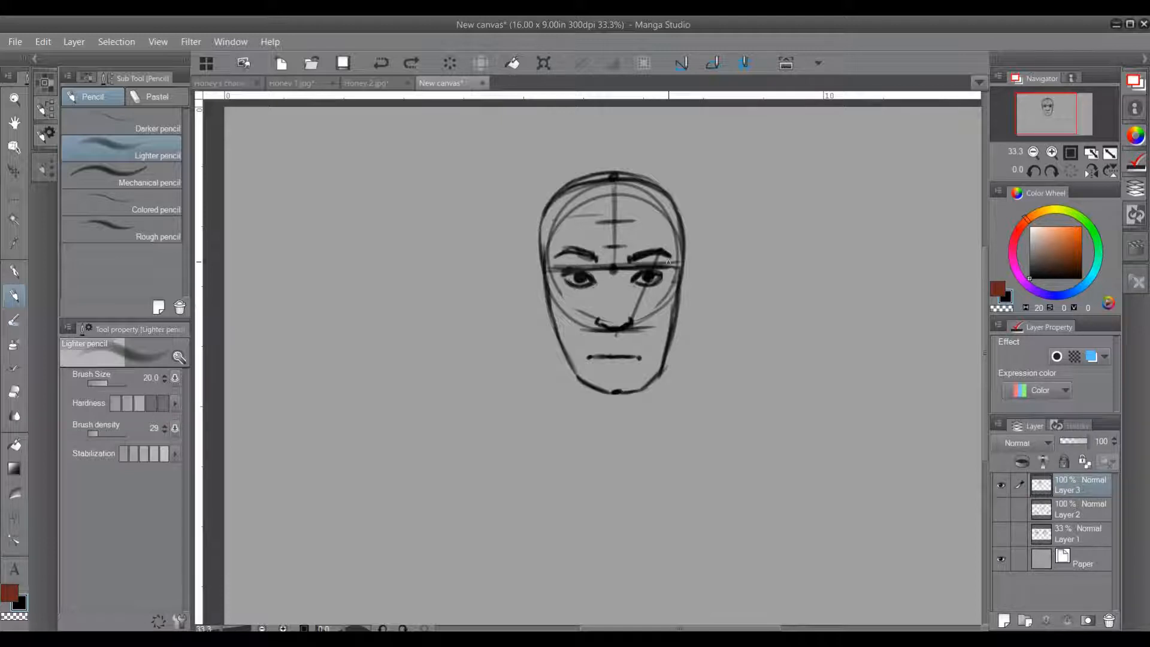
Step: Clear the diagonal guides between nostril and eyebrow, and extend the right-hand eyebrow's outer tail
{"action": "mouse_move", "coordinate": [666, 257]}
{"action": "left_mouse_down"}
{"action": "mouse_move", "coordinate": [656, 256]}
{"action": "mouse_move", "coordinate": [680, 262]}
{"action": "left_mouse_up"}
{"action": "left_click_drag", "start_coordinate": [632, 320], "coordinate": [674, 258]}
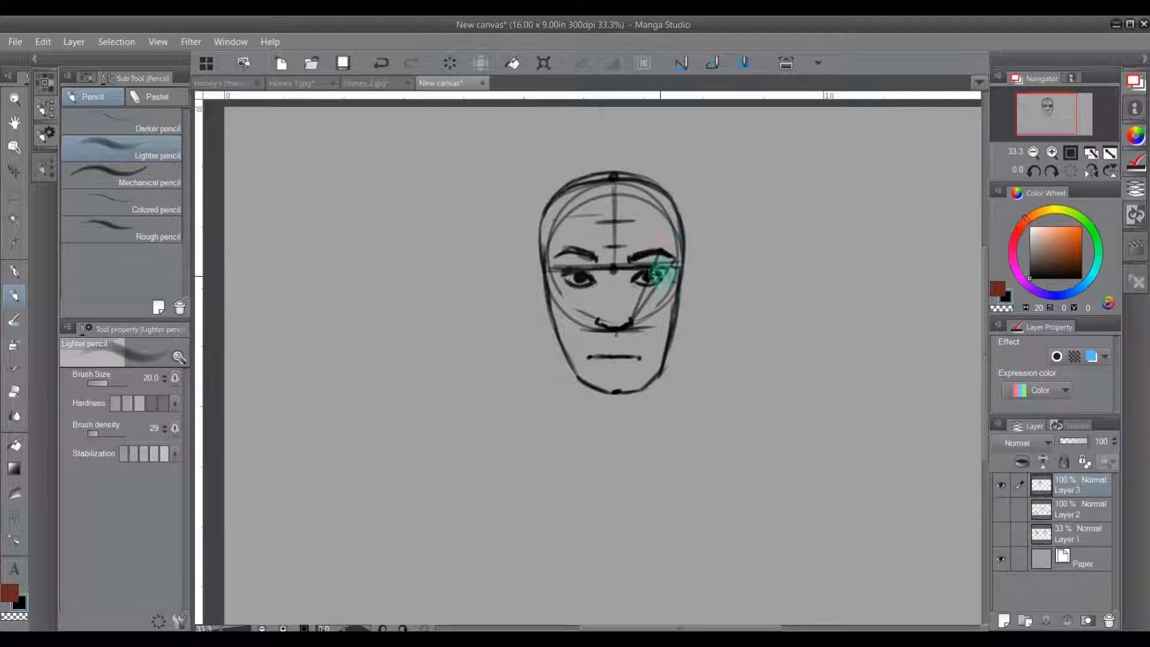
{"action": "key", "text": "ctrl+z"}
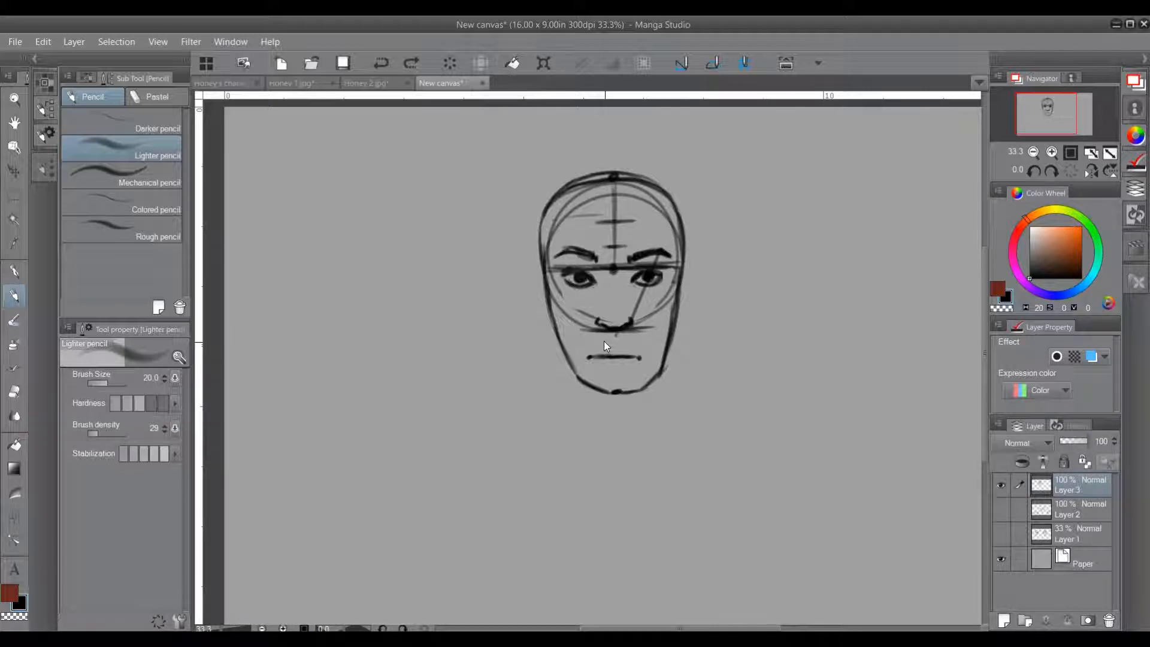
{"action": "key", "text": "ctrl+z"}
{"action": "left_click_drag", "start_coordinate": [657, 251], "coordinate": [674, 257]}
{"action": "mouse_move", "coordinate": [578, 378]}
{"action": "left_mouse_down"}
{"action": "mouse_move", "coordinate": [591, 420]}
{"action": "mouse_move", "coordinate": [660, 372]}
{"action": "left_mouse_up"}
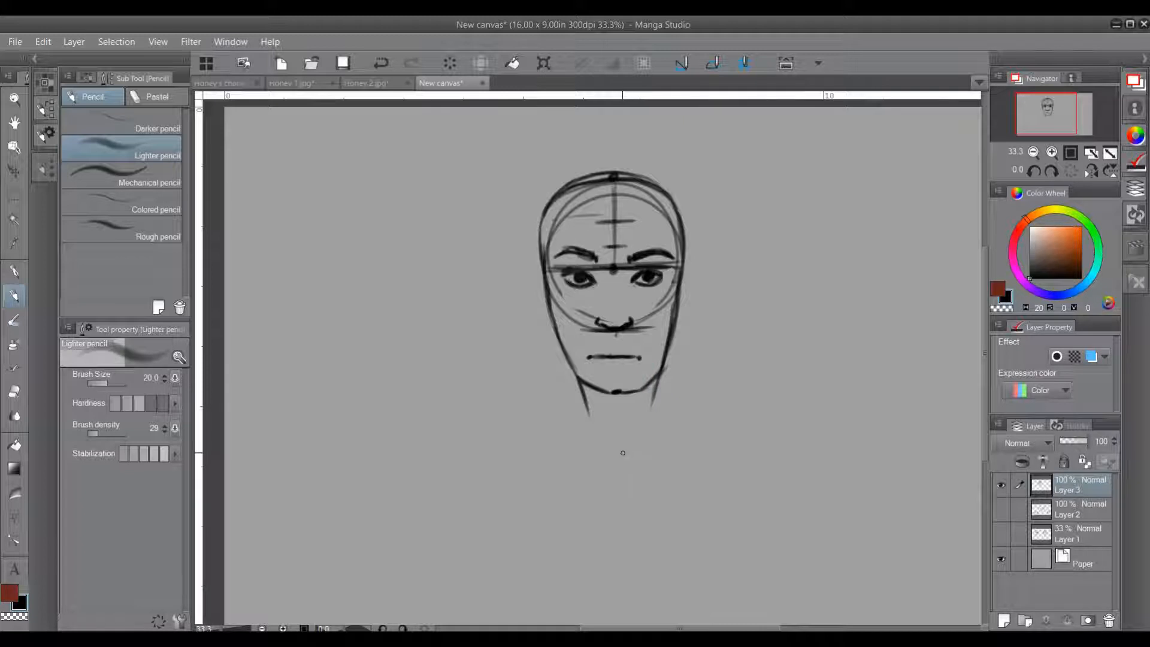
{"action": "key", "text": "ctrl+z"}
{"action": "key", "text": "ctrl+z"}
{"action": "key", "text": "ctrl+z"}
Step: Draw the neck lines downward from the outer sides of the jaw
{"action": "left_click_drag", "start_coordinate": [561, 351], "coordinate": [579, 421]}
{"action": "left_click_drag", "start_coordinate": [566, 375], "coordinate": [578, 427]}
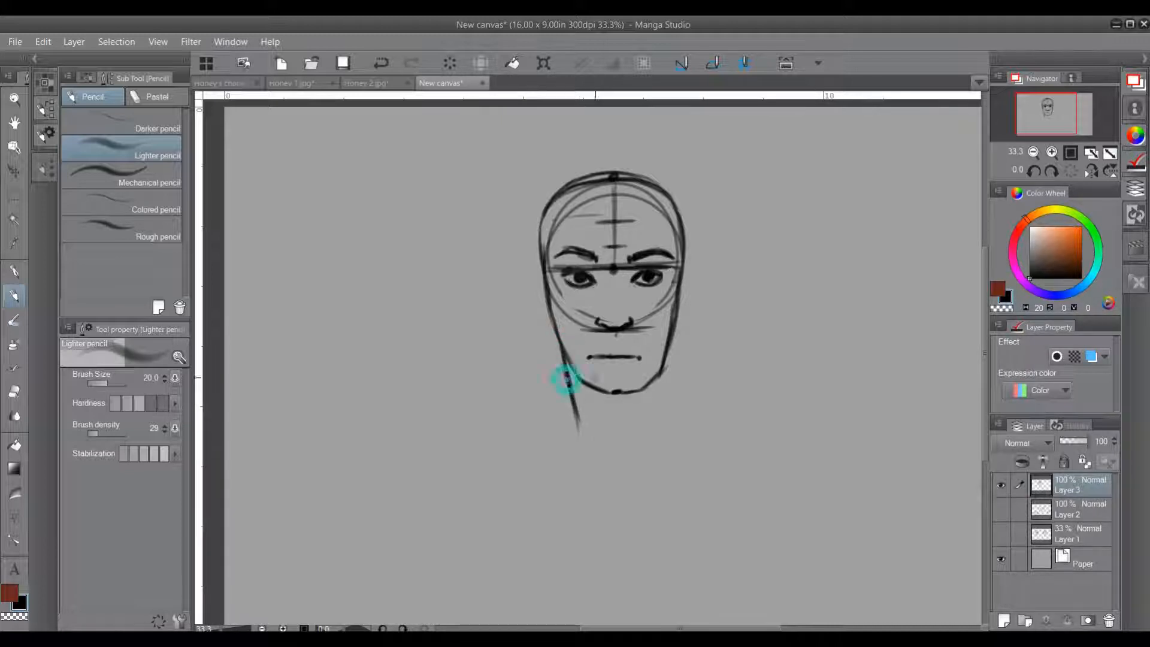
{"action": "mouse_move", "coordinate": [666, 354]}
{"action": "left_mouse_down"}
{"action": "mouse_move", "coordinate": [659, 409]}
{"action": "mouse_move", "coordinate": [659, 382]}
{"action": "left_mouse_up"}
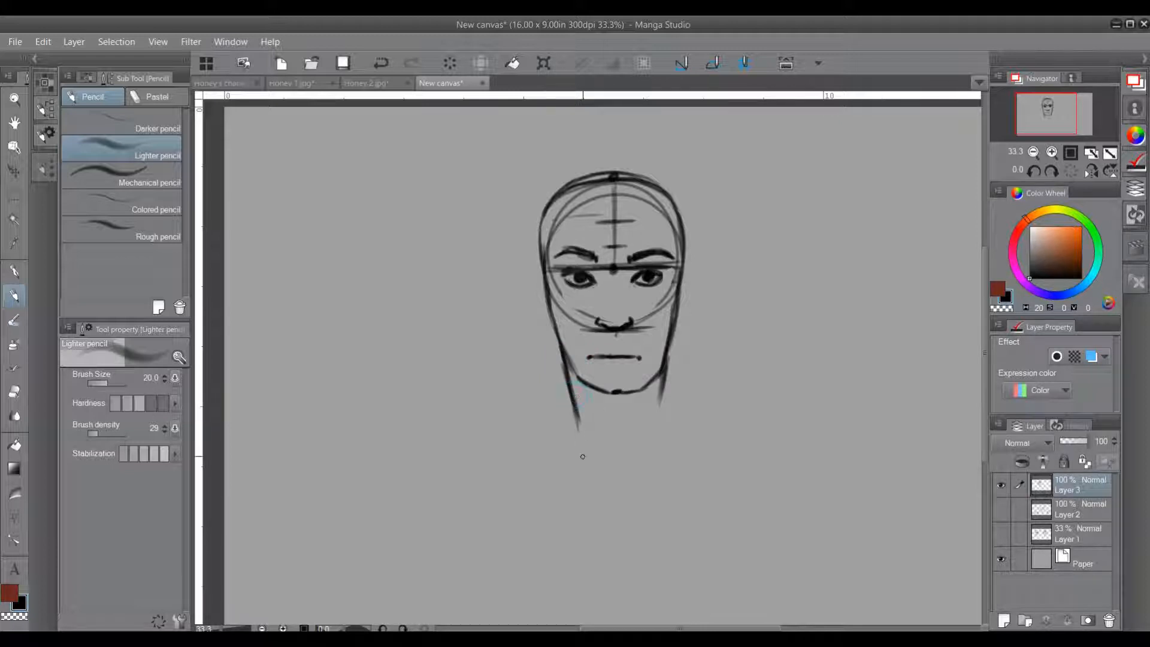
{"action": "left_click_drag", "start_coordinate": [662, 383], "coordinate": [652, 411]}
{"action": "mouse_move", "coordinate": [664, 344]}
{"action": "left_mouse_down"}
{"action": "mouse_move", "coordinate": [640, 442]}
{"action": "mouse_move", "coordinate": [663, 431]}
{"action": "left_mouse_up"}
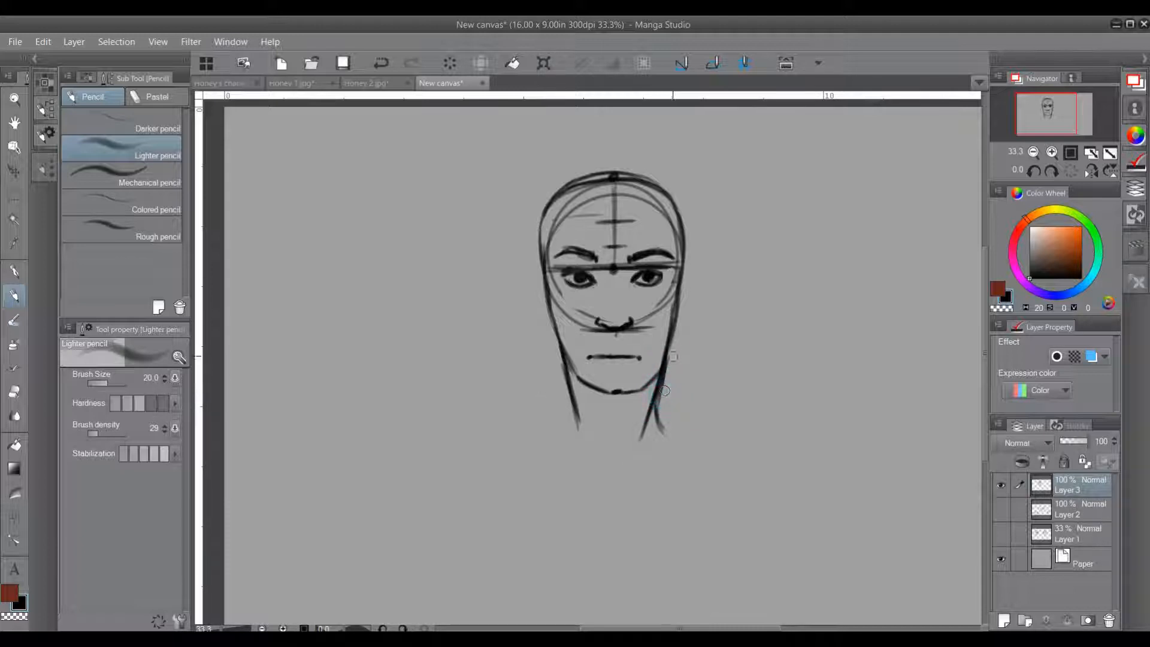
Step: Undo the latest right-hand neck strokes and draw shoulder slopes curving outward from both sides of the neck
{"action": "key", "text": "ctrl+z"}
{"action": "key", "text": "ctrl+z"}
{"action": "key", "text": "ctrl+z"}
{"action": "key", "text": "ctrl+z"}
{"action": "key", "text": "ctrl+z"}
{"action": "key", "text": "ctrl+z"}
{"action": "left_click_drag", "start_coordinate": [656, 386], "coordinate": [662, 415]}
{"action": "mouse_move", "coordinate": [662, 392]}
{"action": "left_mouse_down"}
{"action": "mouse_move", "coordinate": [675, 426]}
{"action": "mouse_move", "coordinate": [697, 439]}
{"action": "left_mouse_up"}
{"action": "mouse_move", "coordinate": [661, 392]}
{"action": "left_mouse_down"}
{"action": "mouse_move", "coordinate": [676, 426]}
{"action": "mouse_move", "coordinate": [662, 412]}
{"action": "left_mouse_up"}
{"action": "mouse_move", "coordinate": [569, 405]}
{"action": "left_mouse_down"}
{"action": "mouse_move", "coordinate": [564, 424]}
{"action": "mouse_move", "coordinate": [519, 453]}
{"action": "mouse_move", "coordinate": [562, 423]}
{"action": "left_mouse_up"}
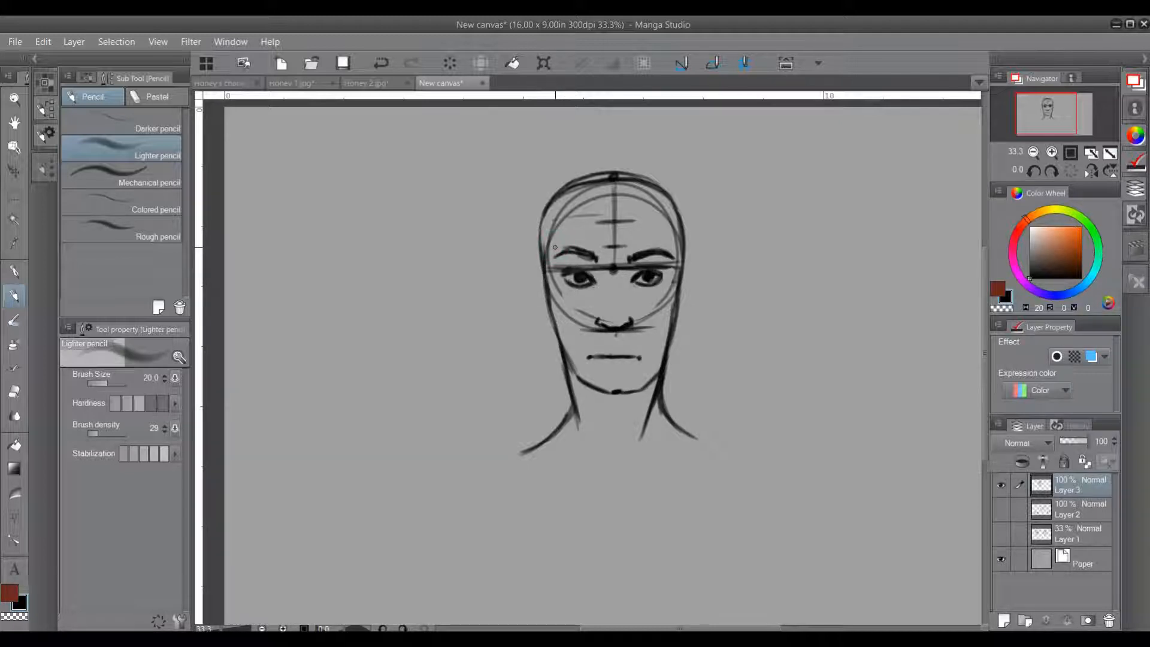
Step: Draw both ears on the sides of the head, spanning from the brow level to the nose base
{"action": "left_click_drag", "start_coordinate": [554, 247], "coordinate": [557, 282]}
{"action": "left_click_drag", "start_coordinate": [533, 258], "coordinate": [524, 291]}
{"action": "left_click_drag", "start_coordinate": [568, 276], "coordinate": [582, 327]}
{"action": "mouse_move", "coordinate": [527, 299]}
{"action": "left_mouse_down"}
{"action": "mouse_move", "coordinate": [551, 328]}
{"action": "mouse_move", "coordinate": [541, 324]}
{"action": "left_mouse_up"}
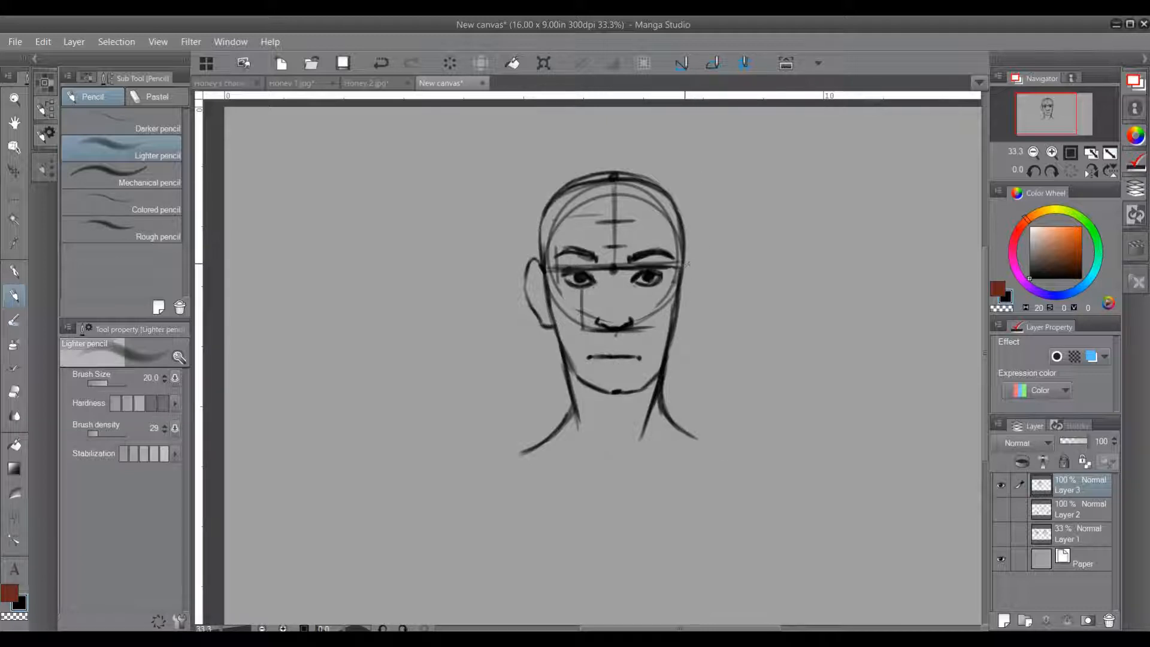
{"action": "mouse_move", "coordinate": [685, 261]}
{"action": "left_mouse_down"}
{"action": "mouse_move", "coordinate": [699, 257]}
{"action": "mouse_move", "coordinate": [704, 294]}
{"action": "mouse_move", "coordinate": [681, 331]}
{"action": "left_mouse_up"}
{"action": "mouse_move", "coordinate": [678, 341]}
{"action": "left_mouse_down"}
{"action": "mouse_move", "coordinate": [698, 316]}
{"action": "mouse_move", "coordinate": [701, 282]}
{"action": "mouse_move", "coordinate": [668, 204]}
{"action": "left_mouse_up"}
{"action": "left_click_drag", "start_coordinate": [705, 251], "coordinate": [686, 258]}
{"action": "mouse_move", "coordinate": [687, 259]}
{"action": "left_mouse_down"}
{"action": "mouse_move", "coordinate": [697, 291]}
{"action": "mouse_move", "coordinate": [678, 320]}
{"action": "mouse_move", "coordinate": [696, 273]}
{"action": "left_mouse_up"}
Step: Lower the opacity of Layer 3, which holds the face sketch, to 50%
{"action": "mouse_move", "coordinate": [832, 390]}
{"action": "left_mouse_down"}
{"action": "mouse_move", "coordinate": [631, 363]}
{"action": "mouse_move", "coordinate": [599, 378]}
{"action": "left_mouse_up"}
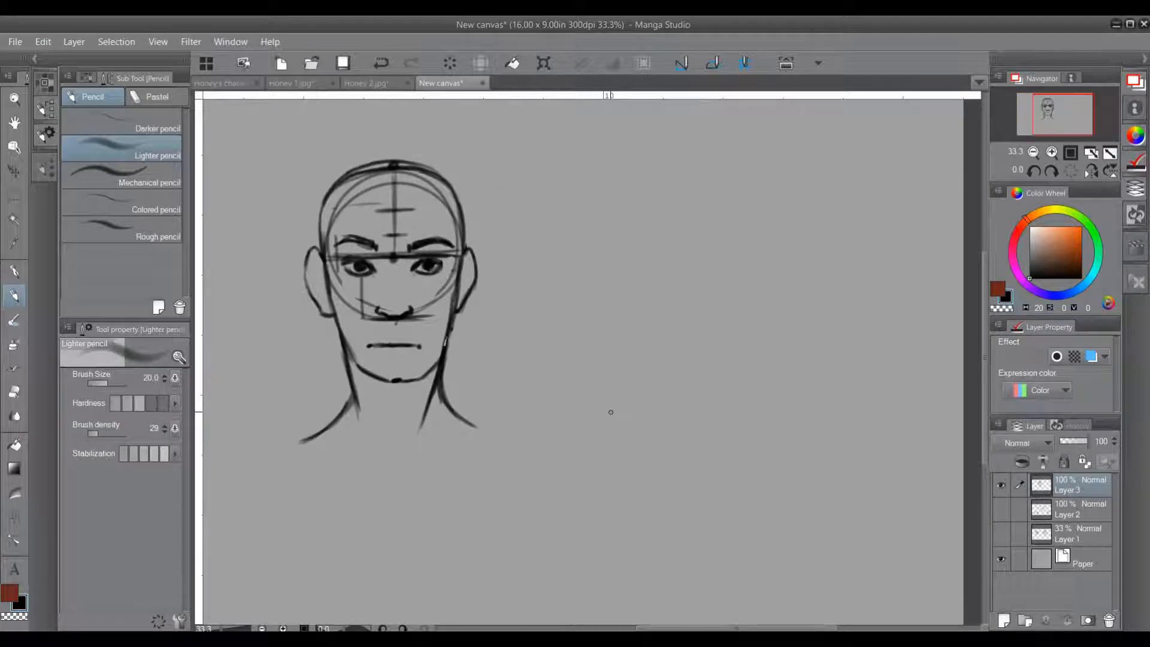
{"action": "left_click_drag", "start_coordinate": [522, 379], "coordinate": [702, 427]}
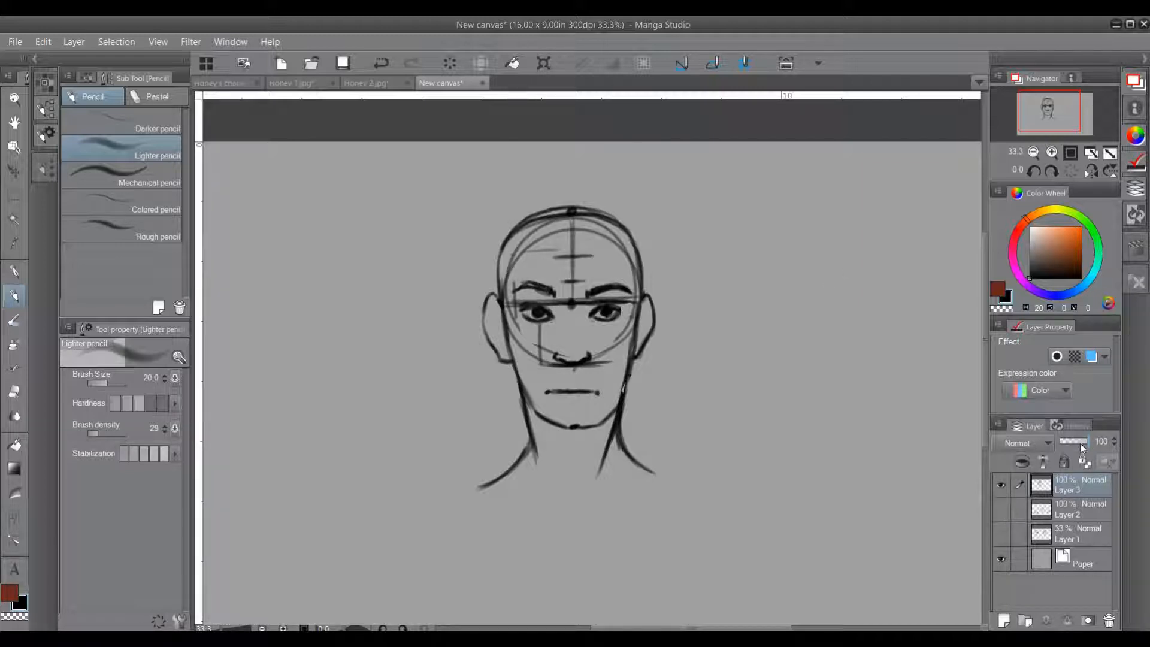
{"action": "left_click_drag", "start_coordinate": [1088, 438], "coordinate": [1073, 440]}
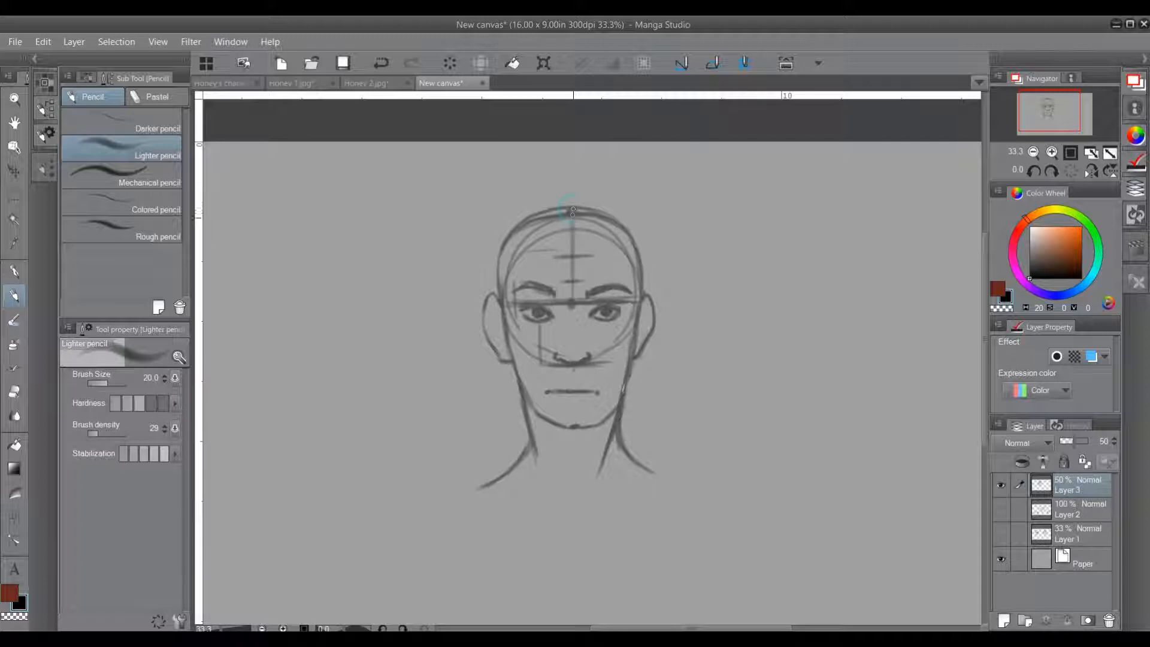
{"action": "left_click_drag", "start_coordinate": [570, 210], "coordinate": [571, 232]}
{"action": "mouse_move", "coordinate": [554, 232]}
{"action": "left_mouse_down"}
{"action": "mouse_move", "coordinate": [571, 244]}
{"action": "mouse_move", "coordinate": [579, 236]}
{"action": "left_mouse_up"}
{"action": "left_click", "coordinate": [571, 245]}
{"action": "left_click_drag", "start_coordinate": [575, 246], "coordinate": [601, 232]}
{"action": "left_click_drag", "start_coordinate": [592, 235], "coordinate": [541, 232]}
{"action": "key", "text": "ctrl+z"}
{"action": "key", "text": "ctrl+z"}
{"action": "key", "text": "ctrl+z"}
{"action": "key", "text": "ctrl+z"}
{"action": "key", "text": "ctrl+z"}
{"action": "key", "text": "ctrl+z"}
{"action": "key", "text": "ctrl+z"}
{"action": "key", "text": "ctrl+z"}
Step: Add a new layer and draw a centre mark at the crown with the hairline running to the right-hand temple
{"action": "left_click_drag", "start_coordinate": [543, 231], "coordinate": [599, 235]}
{"action": "left_click", "coordinate": [1004, 620]}
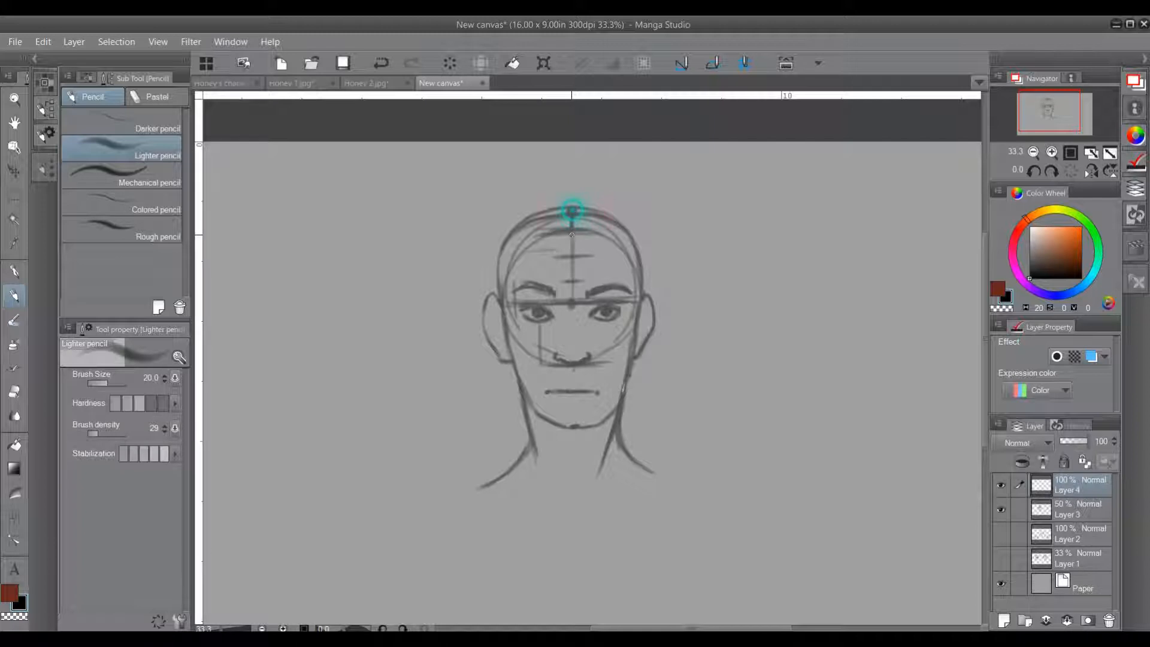
{"action": "mouse_move", "coordinate": [572, 210]}
{"action": "left_mouse_down"}
{"action": "mouse_move", "coordinate": [572, 232]}
{"action": "mouse_move", "coordinate": [539, 234]}
{"action": "mouse_move", "coordinate": [606, 234]}
{"action": "mouse_move", "coordinate": [566, 231]}
{"action": "left_mouse_up"}
{"action": "mouse_move", "coordinate": [603, 235]}
{"action": "left_mouse_down"}
{"action": "mouse_move", "coordinate": [635, 271]}
{"action": "mouse_move", "coordinate": [631, 290]}
{"action": "left_mouse_up"}
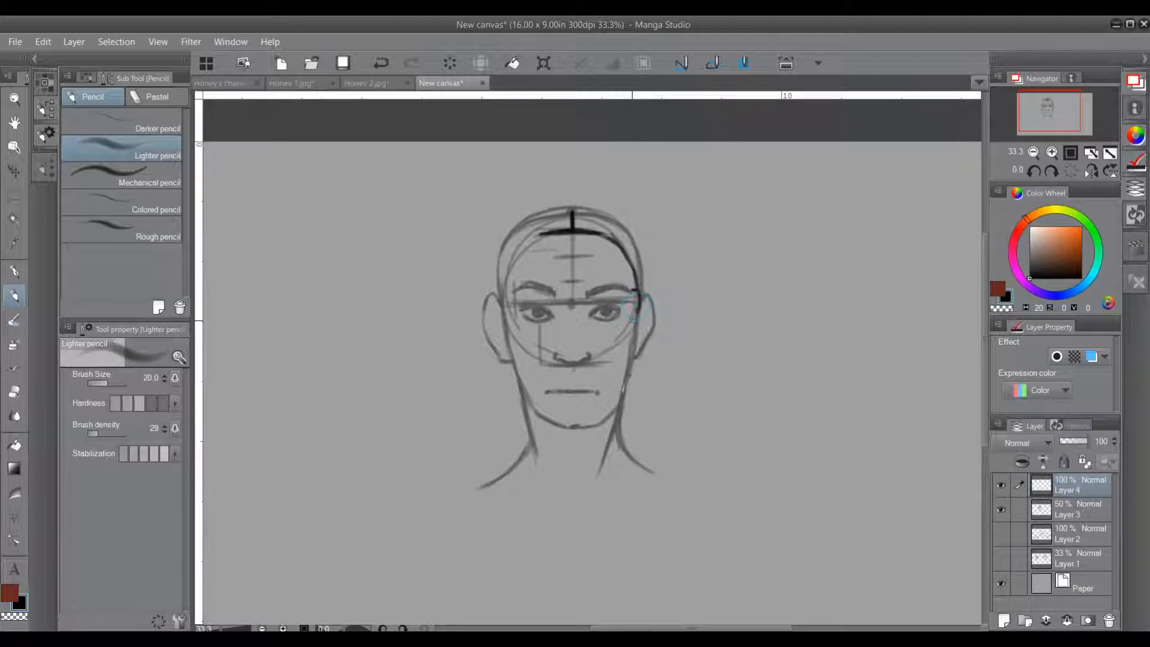
{"action": "mouse_move", "coordinate": [640, 307]}
{"action": "left_mouse_down"}
{"action": "mouse_move", "coordinate": [636, 339]}
{"action": "mouse_move", "coordinate": [638, 326]}
{"action": "left_mouse_up"}
Step: Draw the outer hair contour around both sides of the head, complete the left-hand hairline, and roughen the right-hand hairline corner
{"action": "left_click_drag", "start_coordinate": [645, 287], "coordinate": [643, 299]}
{"action": "mouse_move", "coordinate": [645, 251]}
{"action": "left_mouse_down"}
{"action": "mouse_move", "coordinate": [645, 277]}
{"action": "mouse_move", "coordinate": [646, 259]}
{"action": "left_mouse_up"}
{"action": "mouse_move", "coordinate": [571, 208]}
{"action": "left_mouse_down"}
{"action": "mouse_move", "coordinate": [611, 208]}
{"action": "mouse_move", "coordinate": [645, 254]}
{"action": "left_mouse_up"}
{"action": "mouse_move", "coordinate": [576, 207]}
{"action": "left_mouse_down"}
{"action": "mouse_move", "coordinate": [522, 213]}
{"action": "mouse_move", "coordinate": [502, 262]}
{"action": "left_mouse_up"}
{"action": "mouse_move", "coordinate": [519, 216]}
{"action": "left_mouse_down"}
{"action": "mouse_move", "coordinate": [494, 281]}
{"action": "mouse_move", "coordinate": [505, 326]}
{"action": "left_mouse_up"}
{"action": "mouse_move", "coordinate": [497, 283]}
{"action": "left_mouse_down"}
{"action": "mouse_move", "coordinate": [507, 322]}
{"action": "mouse_move", "coordinate": [508, 261]}
{"action": "mouse_move", "coordinate": [541, 234]}
{"action": "left_mouse_up"}
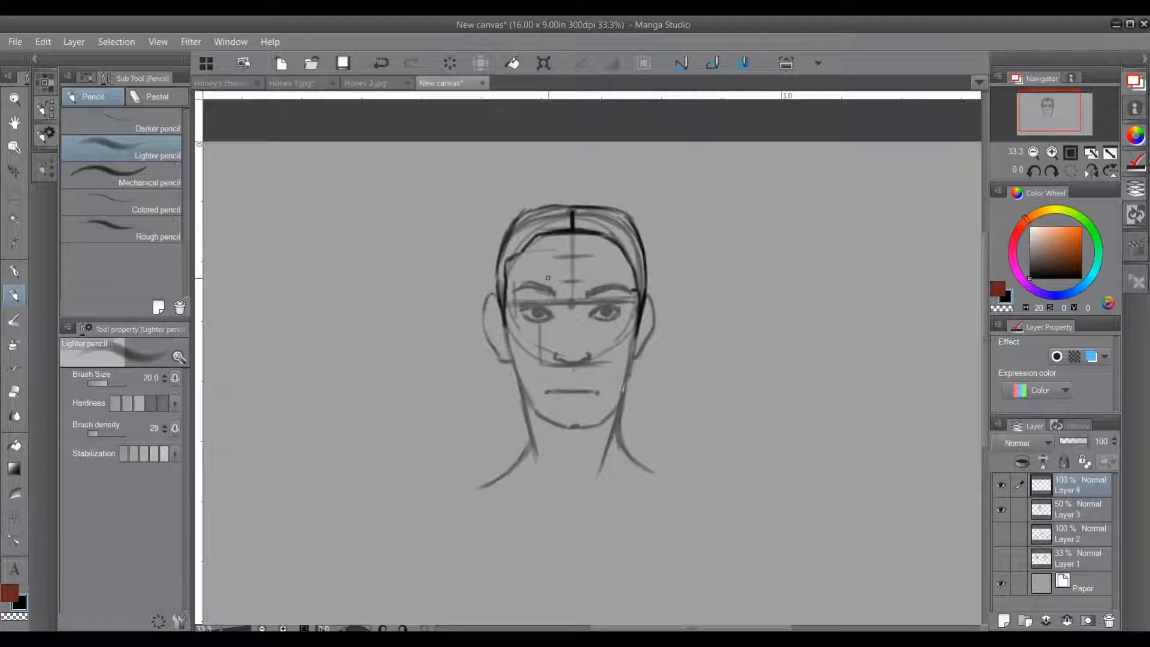
{"action": "mouse_move", "coordinate": [606, 236]}
{"action": "left_mouse_down"}
{"action": "mouse_move", "coordinate": [631, 259]}
{"action": "mouse_move", "coordinate": [636, 289]}
{"action": "left_mouse_up"}
{"action": "mouse_move", "coordinate": [721, 346]}
{"action": "left_mouse_down"}
{"action": "mouse_move", "coordinate": [753, 301]}
{"action": "mouse_move", "coordinate": [797, 306]}
{"action": "mouse_move", "coordinate": [822, 353]}
{"action": "left_mouse_up"}
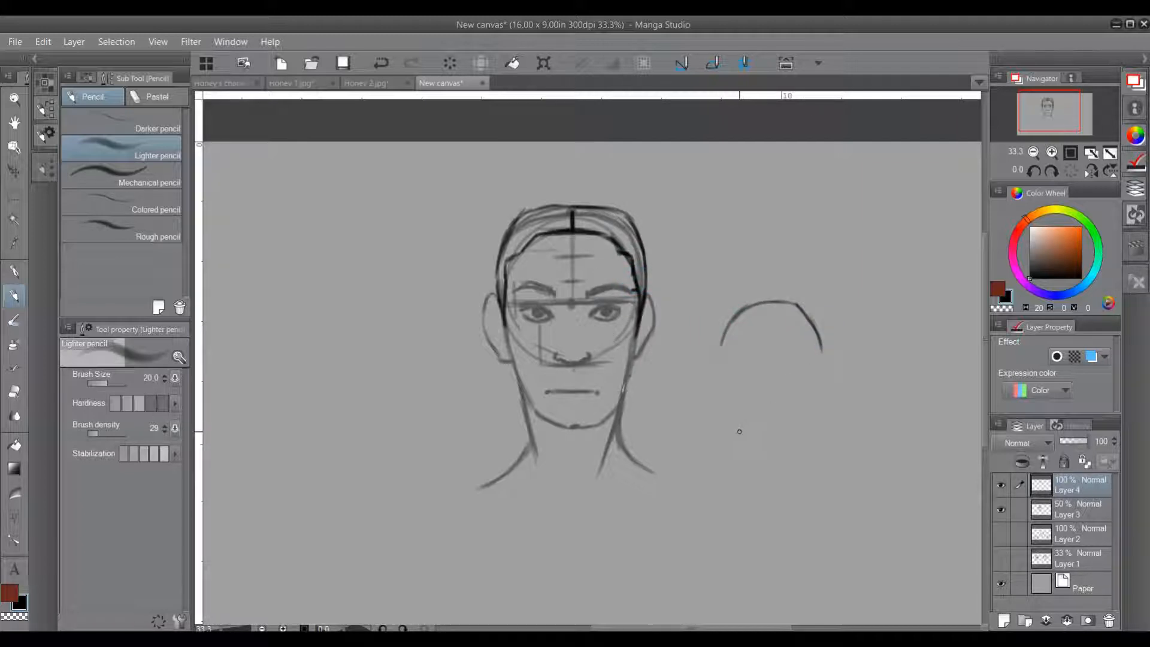
{"action": "key", "text": "ctrl+z"}
{"action": "key", "text": "ctrl+z"}
{"action": "key", "text": "ctrl+z"}
{"action": "key", "text": "ctrl+z"}
{"action": "left_click_drag", "start_coordinate": [827, 395], "coordinate": [613, 340]}
{"action": "left_click_drag", "start_coordinate": [720, 347], "coordinate": [697, 399]}
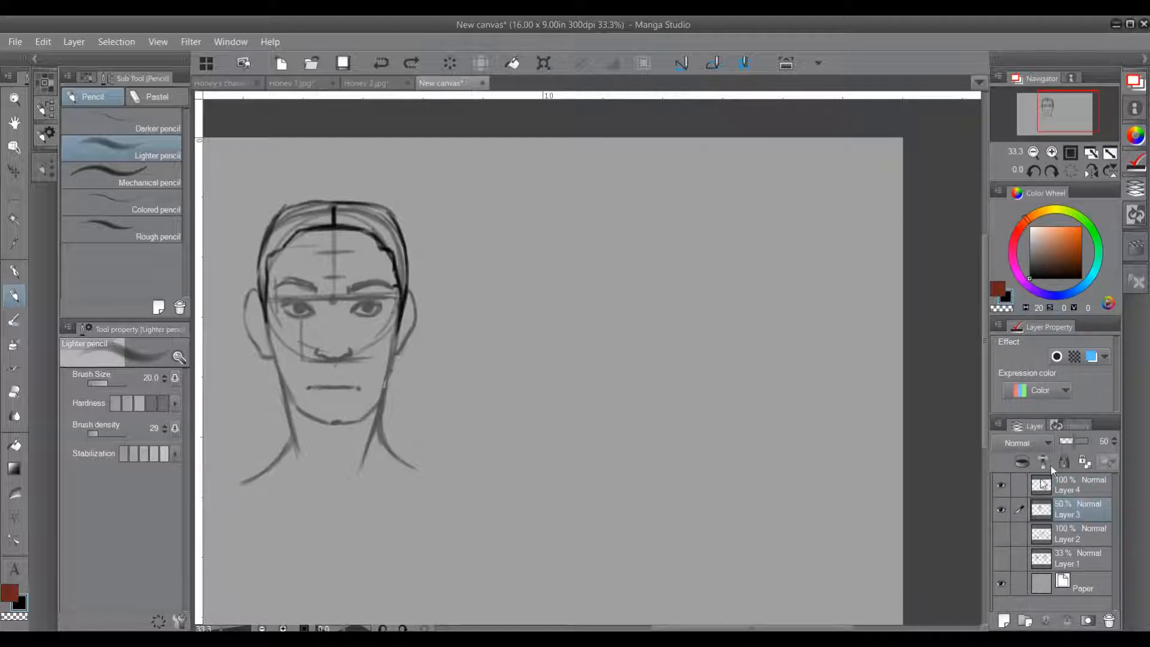
Step: Restore Layer 3 to 100% opacity and sketch a large construction circle to the right of the front-view head
{"action": "left_click_drag", "start_coordinate": [1075, 441], "coordinate": [1096, 441]}
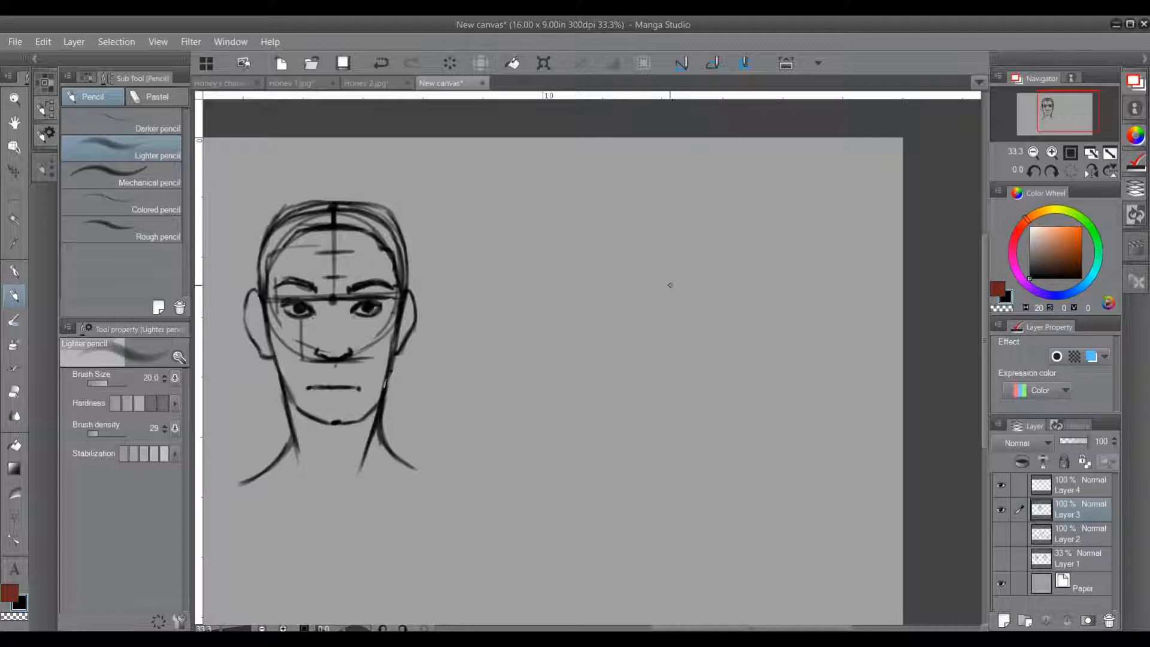
{"action": "mouse_move", "coordinate": [647, 234]}
{"action": "left_mouse_down"}
{"action": "mouse_move", "coordinate": [595, 304]}
{"action": "mouse_move", "coordinate": [689, 369]}
{"action": "left_mouse_up"}
{"action": "mouse_move", "coordinate": [753, 306]}
{"action": "left_mouse_down"}
{"action": "mouse_move", "coordinate": [637, 357]}
{"action": "mouse_move", "coordinate": [716, 369]}
{"action": "left_mouse_up"}
{"action": "mouse_move", "coordinate": [762, 283]}
{"action": "left_mouse_down"}
{"action": "mouse_move", "coordinate": [605, 273]}
{"action": "mouse_move", "coordinate": [712, 376]}
{"action": "left_mouse_up"}
{"action": "mouse_move", "coordinate": [754, 302]}
{"action": "left_mouse_down"}
{"action": "mouse_move", "coordinate": [606, 306]}
{"action": "mouse_move", "coordinate": [628, 372]}
{"action": "left_mouse_up"}
{"action": "left_click_drag", "start_coordinate": [612, 247], "coordinate": [632, 354]}
{"action": "left_click_drag", "start_coordinate": [609, 267], "coordinate": [672, 378]}
{"action": "mouse_move", "coordinate": [625, 348]}
{"action": "left_mouse_down"}
{"action": "mouse_move", "coordinate": [657, 375]}
{"action": "mouse_move", "coordinate": [727, 360]}
{"action": "left_mouse_up"}
{"action": "left_click_drag", "start_coordinate": [757, 290], "coordinate": [693, 376]}
{"action": "left_click_drag", "start_coordinate": [757, 289], "coordinate": [724, 362]}
{"action": "left_click_drag", "start_coordinate": [745, 269], "coordinate": [720, 364]}
{"action": "left_click_drag", "start_coordinate": [605, 250], "coordinate": [598, 334]}
{"action": "left_click_drag", "start_coordinate": [600, 265], "coordinate": [597, 324]}
{"action": "mouse_move", "coordinate": [635, 230]}
{"action": "left_mouse_down"}
{"action": "mouse_move", "coordinate": [598, 278]}
{"action": "mouse_move", "coordinate": [605, 259]}
{"action": "mouse_move", "coordinate": [695, 223]}
{"action": "mouse_move", "coordinate": [717, 226]}
{"action": "left_mouse_up"}
{"action": "left_click_drag", "start_coordinate": [608, 256], "coordinate": [594, 308]}
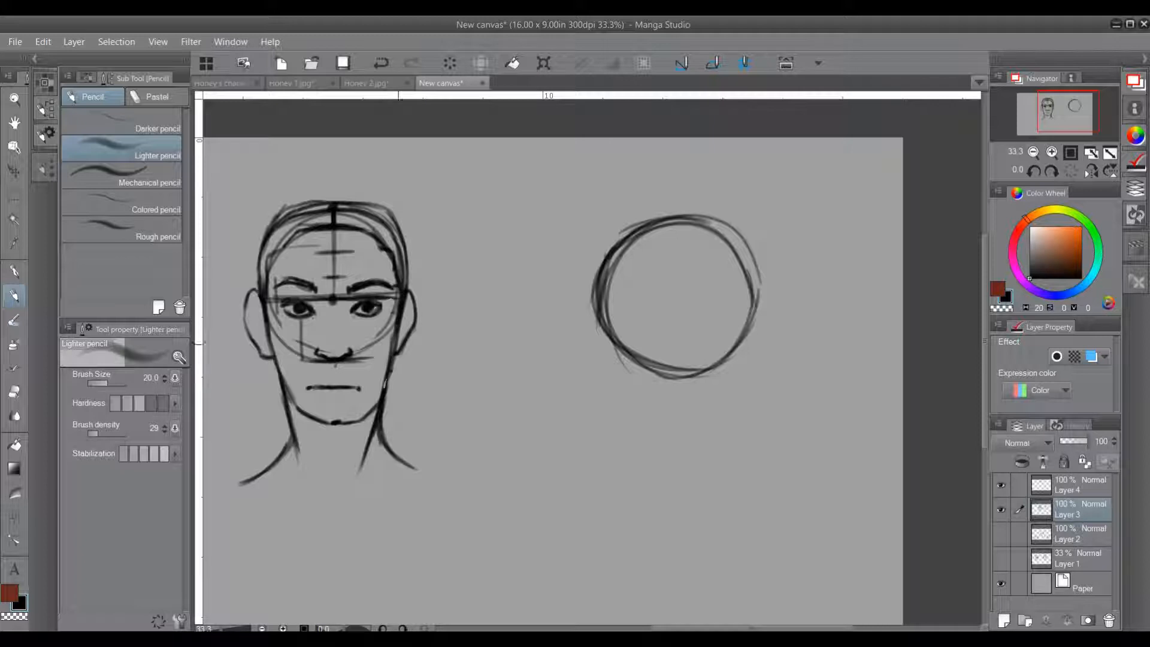
Step: Divide the circle with a horizontal brow line and a vertical centre line
{"action": "left_click_drag", "start_coordinate": [611, 297], "coordinate": [747, 291]}
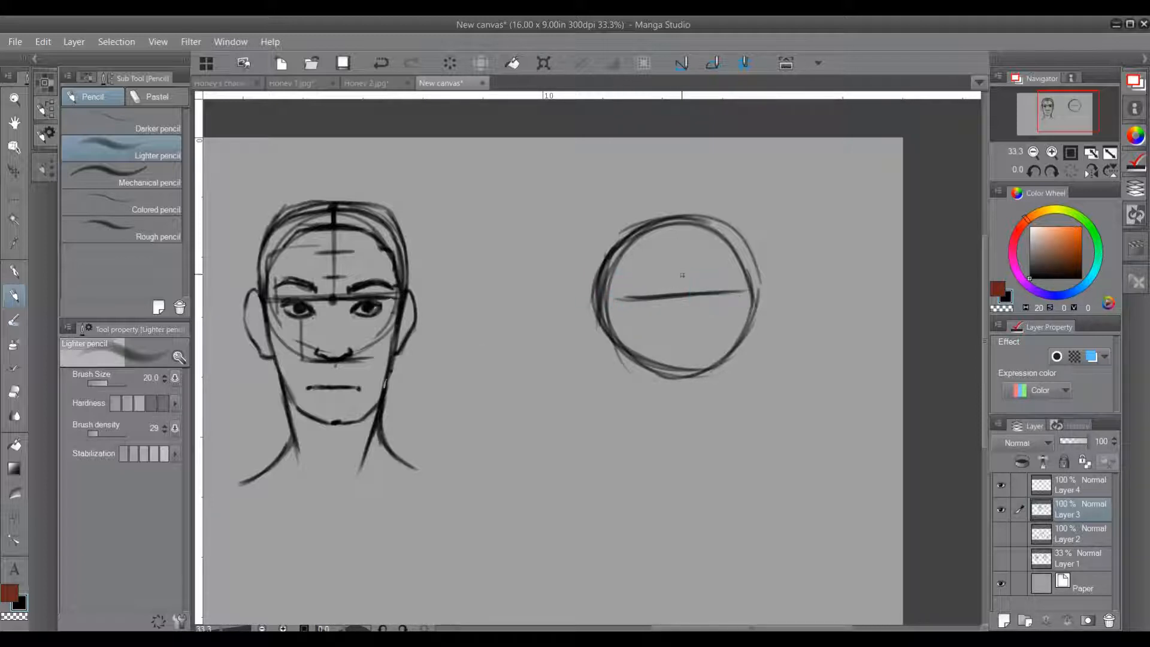
{"action": "mouse_move", "coordinate": [674, 219]}
{"action": "left_mouse_down"}
{"action": "mouse_move", "coordinate": [677, 366]}
{"action": "mouse_move", "coordinate": [676, 347]}
{"action": "left_mouse_up"}
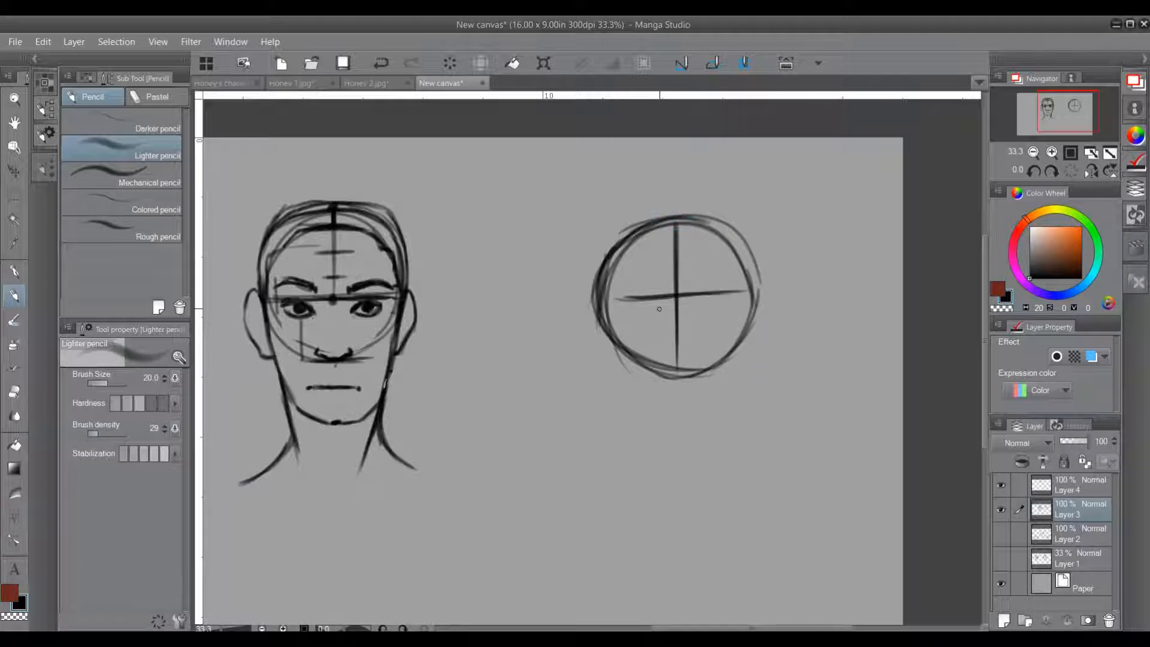
Step: Draw the side-view face front, chin and jawline below the circle, joining the jaw to the circle's base behind the vertical line
{"action": "left_click", "coordinate": [676, 379]}
{"action": "mouse_move", "coordinate": [600, 300]}
{"action": "left_mouse_down"}
{"action": "mouse_move", "coordinate": [592, 330]}
{"action": "mouse_move", "coordinate": [618, 297]}
{"action": "mouse_move", "coordinate": [600, 299]}
{"action": "mouse_move", "coordinate": [636, 298]}
{"action": "mouse_move", "coordinate": [590, 340]}
{"action": "mouse_move", "coordinate": [608, 405]}
{"action": "left_mouse_up"}
{"action": "mouse_move", "coordinate": [593, 360]}
{"action": "left_mouse_down"}
{"action": "mouse_move", "coordinate": [624, 433]}
{"action": "mouse_move", "coordinate": [680, 402]}
{"action": "left_mouse_up"}
{"action": "mouse_move", "coordinate": [633, 432]}
{"action": "left_mouse_down"}
{"action": "mouse_move", "coordinate": [688, 394]}
{"action": "mouse_move", "coordinate": [692, 373]}
{"action": "left_mouse_up"}
{"action": "left_click_drag", "start_coordinate": [615, 420], "coordinate": [644, 424]}
{"action": "mouse_move", "coordinate": [598, 385]}
{"action": "left_mouse_down"}
{"action": "mouse_move", "coordinate": [617, 425]}
{"action": "mouse_move", "coordinate": [658, 428]}
{"action": "left_mouse_up"}
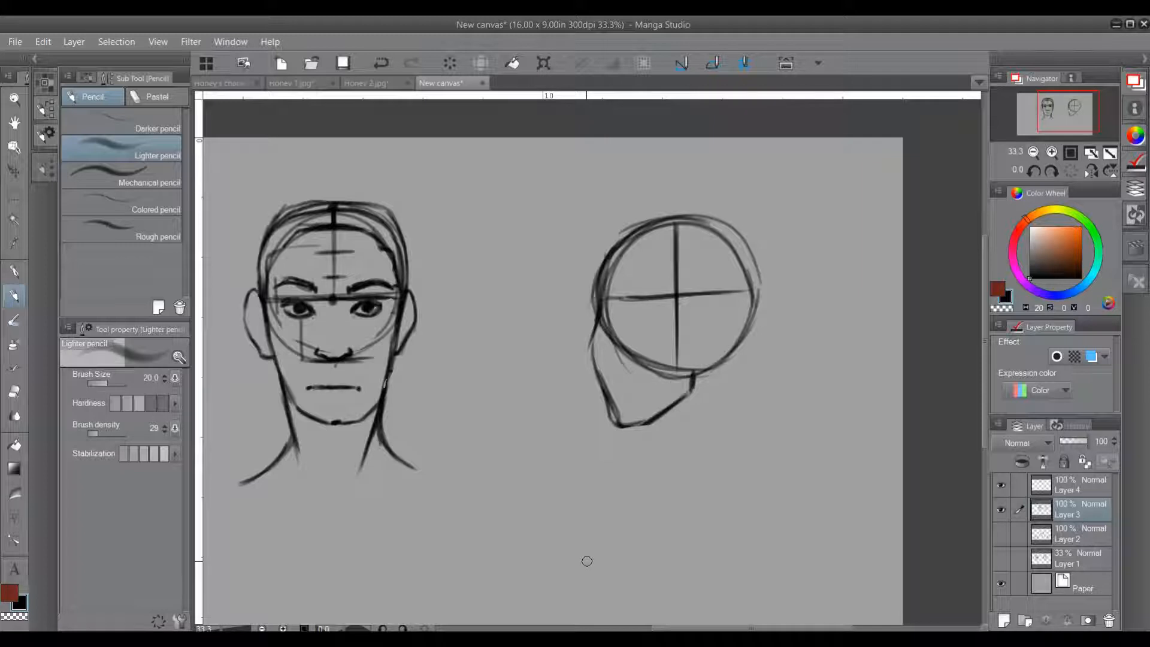
Step: Clean up and darken the circle's lower edge and the horizontal brow line
{"action": "mouse_move", "coordinate": [626, 354]}
{"action": "left_mouse_down"}
{"action": "mouse_move", "coordinate": [618, 344]}
{"action": "mouse_move", "coordinate": [647, 362]}
{"action": "left_mouse_up"}
{"action": "left_click_drag", "start_coordinate": [726, 351], "coordinate": [669, 369]}
{"action": "left_click_drag", "start_coordinate": [741, 347], "coordinate": [700, 370]}
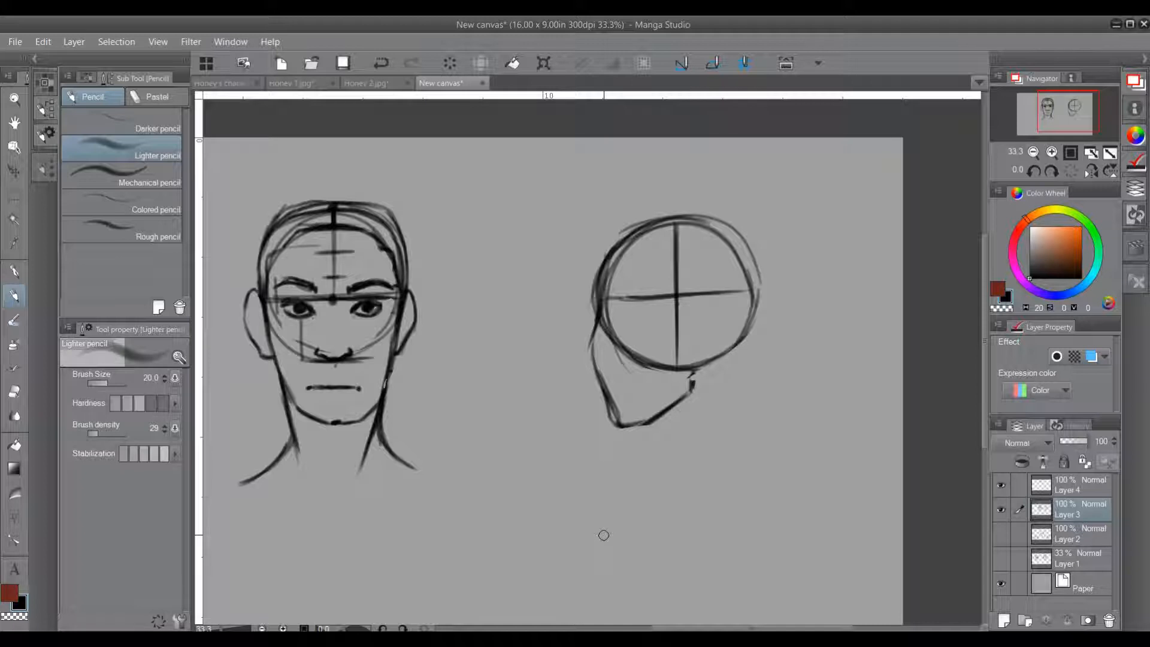
{"action": "left_click_drag", "start_coordinate": [604, 298], "coordinate": [652, 298]}
{"action": "left_click_drag", "start_coordinate": [619, 300], "coordinate": [747, 297]}
{"action": "left_click_drag", "start_coordinate": [654, 298], "coordinate": [742, 299]}
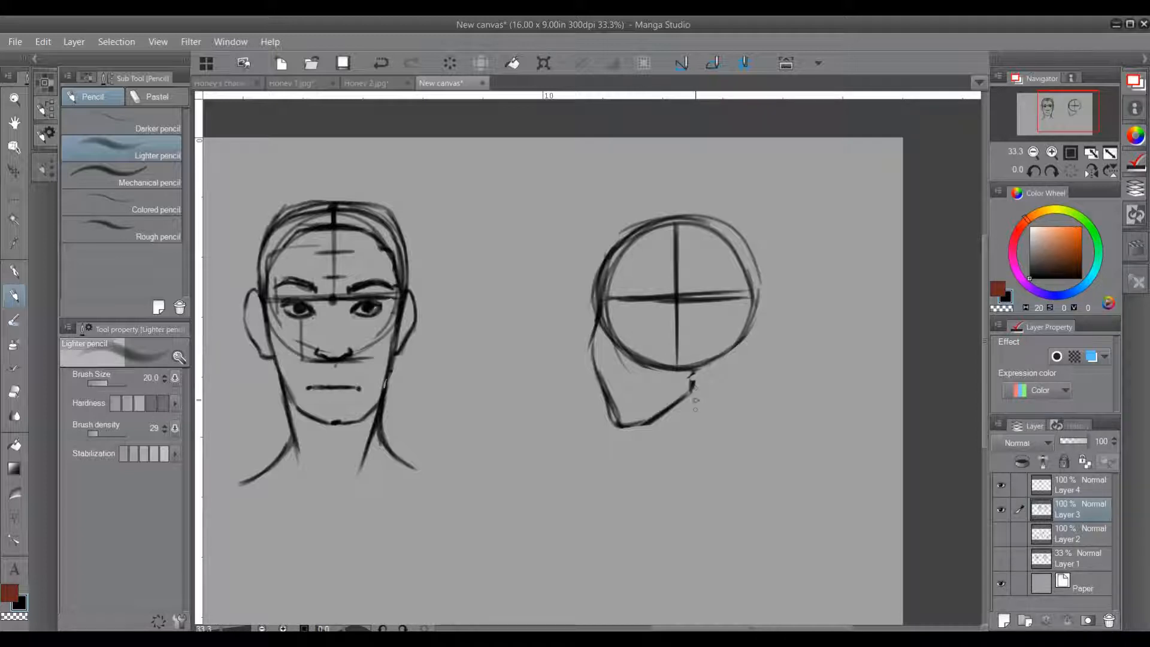
Step: Draw the profile's ear behind the vertical centre line and mark the brow and nose-base levels beside the front view's right-hand ear
{"action": "mouse_move", "coordinate": [692, 369]}
{"action": "left_mouse_down"}
{"action": "mouse_move", "coordinate": [689, 395]}
{"action": "mouse_move", "coordinate": [663, 412]}
{"action": "left_mouse_up"}
{"action": "mouse_move", "coordinate": [707, 301]}
{"action": "left_mouse_down"}
{"action": "mouse_move", "coordinate": [681, 350]}
{"action": "mouse_move", "coordinate": [689, 323]}
{"action": "mouse_move", "coordinate": [690, 336]}
{"action": "left_mouse_up"}
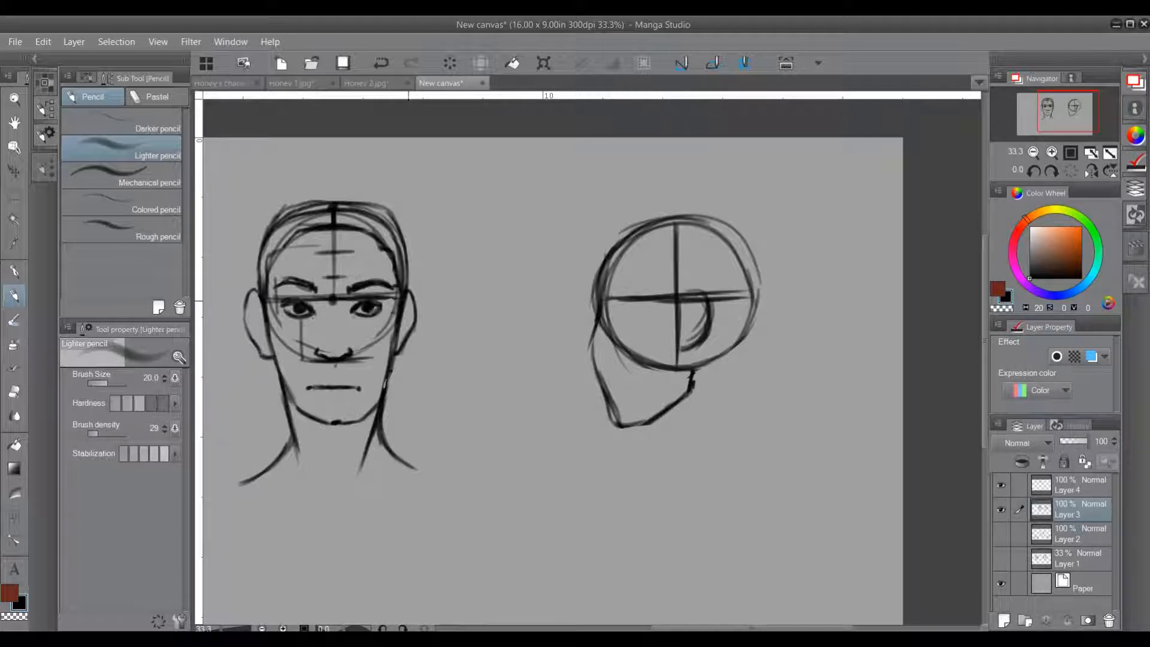
{"action": "left_click_drag", "start_coordinate": [401, 292], "coordinate": [431, 293]}
{"action": "left_click_drag", "start_coordinate": [398, 354], "coordinate": [415, 355]}
Step: Draw the profile's eyebrow and a pointed nose on the face edge, ending at the front view's nose-base level
{"action": "mouse_move", "coordinate": [601, 292]}
{"action": "left_mouse_down"}
{"action": "mouse_move", "coordinate": [644, 293]}
{"action": "mouse_move", "coordinate": [629, 291]}
{"action": "left_mouse_up"}
{"action": "left_click", "coordinate": [589, 357]}
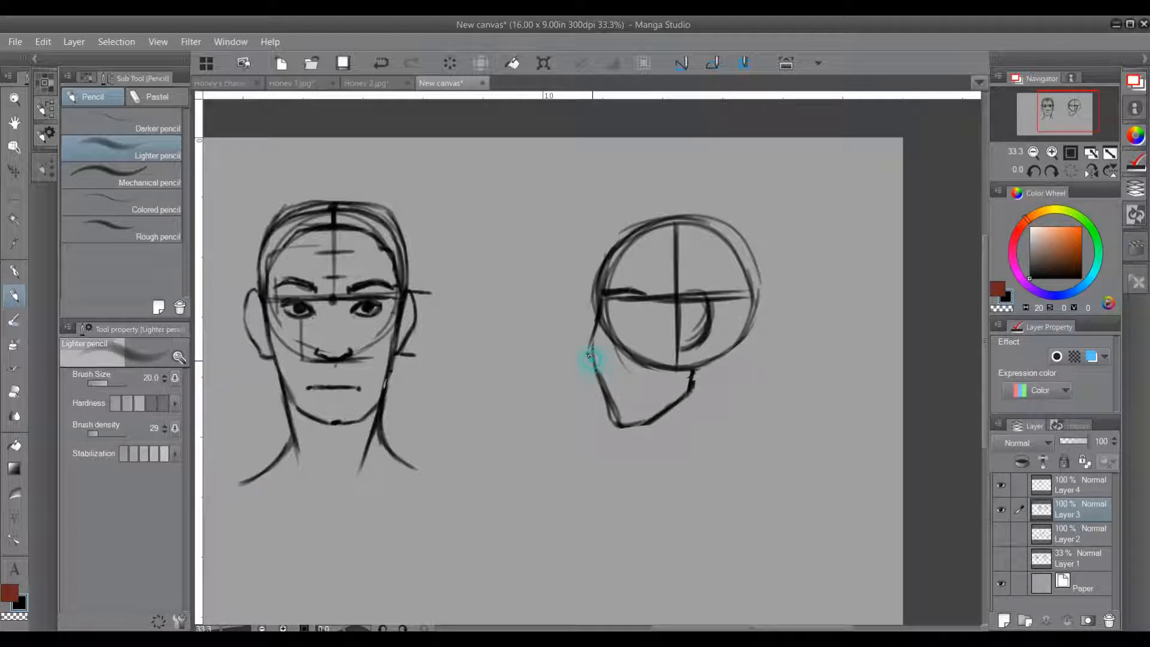
{"action": "mouse_move", "coordinate": [593, 359]}
{"action": "left_mouse_down"}
{"action": "mouse_move", "coordinate": [587, 331]}
{"action": "mouse_move", "coordinate": [578, 343]}
{"action": "mouse_move", "coordinate": [591, 357]}
{"action": "mouse_move", "coordinate": [583, 331]}
{"action": "mouse_move", "coordinate": [601, 304]}
{"action": "left_mouse_up"}
{"action": "left_click_drag", "start_coordinate": [601, 348], "coordinate": [592, 350]}
Step: Sketch an enlarged curved side-view face study between the two heads, with the nose, lips and chin
{"action": "left_click_drag", "start_coordinate": [508, 331], "coordinate": [525, 466]}
{"action": "mouse_move", "coordinate": [519, 299]}
{"action": "left_mouse_down"}
{"action": "mouse_move", "coordinate": [522, 455]}
{"action": "mouse_move", "coordinate": [538, 472]}
{"action": "left_mouse_up"}
{"action": "left_click_drag", "start_coordinate": [515, 418], "coordinate": [539, 473]}
{"action": "mouse_move", "coordinate": [520, 293]}
{"action": "left_mouse_down"}
{"action": "mouse_move", "coordinate": [514, 424]}
{"action": "mouse_move", "coordinate": [510, 402]}
{"action": "left_mouse_up"}
{"action": "left_click_drag", "start_coordinate": [511, 326], "coordinate": [554, 490]}
{"action": "mouse_move", "coordinate": [515, 419]}
{"action": "left_mouse_down"}
{"action": "mouse_move", "coordinate": [539, 490]}
{"action": "mouse_move", "coordinate": [562, 493]}
{"action": "left_mouse_up"}
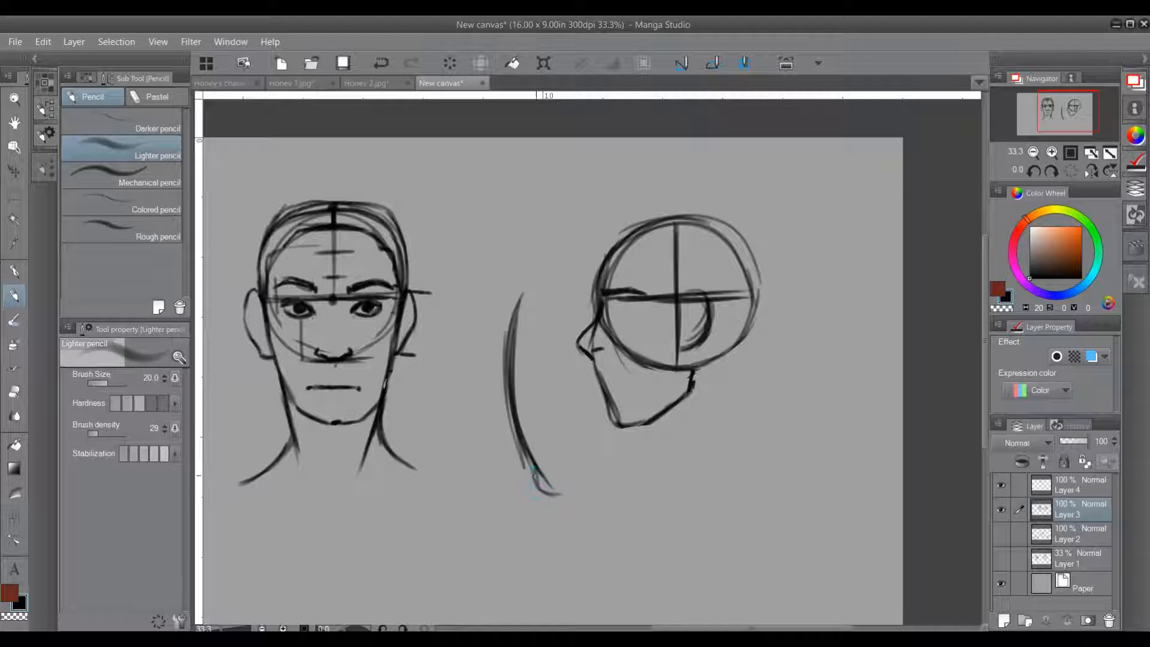
{"action": "mouse_move", "coordinate": [519, 305]}
{"action": "left_mouse_down"}
{"action": "mouse_move", "coordinate": [478, 375]}
{"action": "mouse_move", "coordinate": [504, 388]}
{"action": "left_mouse_up"}
{"action": "mouse_move", "coordinate": [509, 381]}
{"action": "left_mouse_down"}
{"action": "mouse_move", "coordinate": [527, 378]}
{"action": "mouse_move", "coordinate": [501, 412]}
{"action": "mouse_move", "coordinate": [513, 449]}
{"action": "mouse_move", "coordinate": [547, 498]}
{"action": "mouse_move", "coordinate": [573, 501]}
{"action": "mouse_move", "coordinate": [557, 502]}
{"action": "left_mouse_up"}
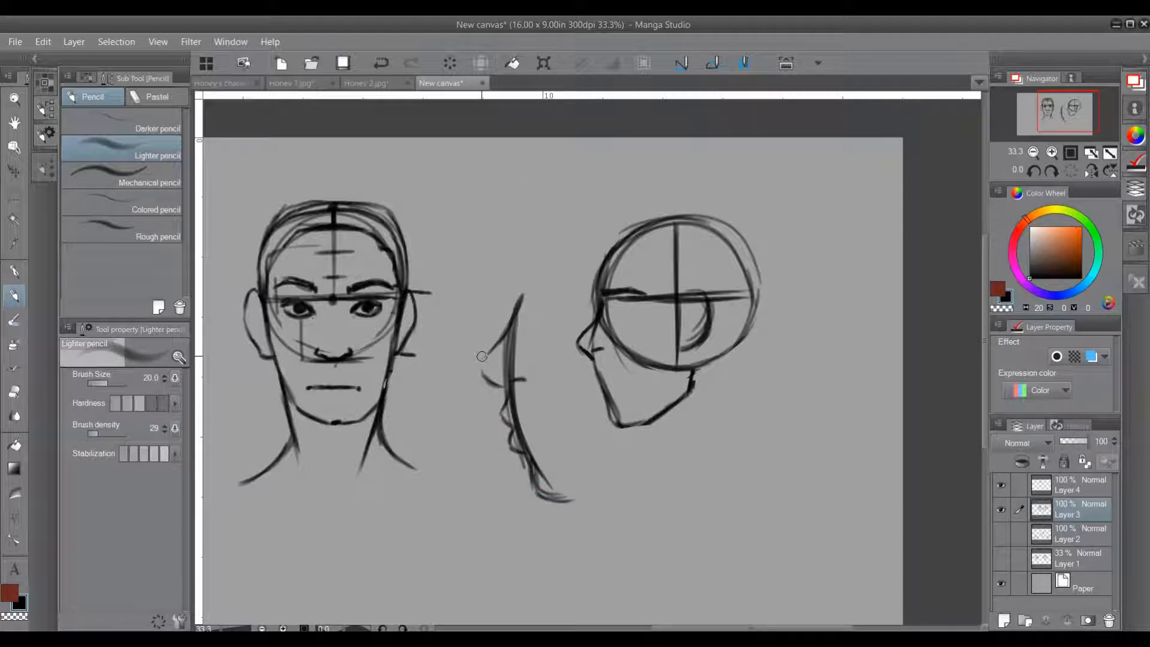
Step: Add the lip contour to the profile head's face edge and erase the enlarged face-curve study
{"action": "left_click_drag", "start_coordinate": [591, 358], "coordinate": [607, 407]}
{"action": "mouse_move", "coordinate": [526, 313]}
{"action": "left_mouse_down"}
{"action": "mouse_move", "coordinate": [486, 367]}
{"action": "mouse_move", "coordinate": [495, 332]}
{"action": "mouse_move", "coordinate": [480, 402]}
{"action": "mouse_move", "coordinate": [487, 396]}
{"action": "mouse_move", "coordinate": [511, 471]}
{"action": "mouse_move", "coordinate": [513, 321]}
{"action": "mouse_move", "coordinate": [505, 467]}
{"action": "mouse_move", "coordinate": [552, 523]}
{"action": "mouse_move", "coordinate": [566, 489]}
{"action": "left_mouse_up"}
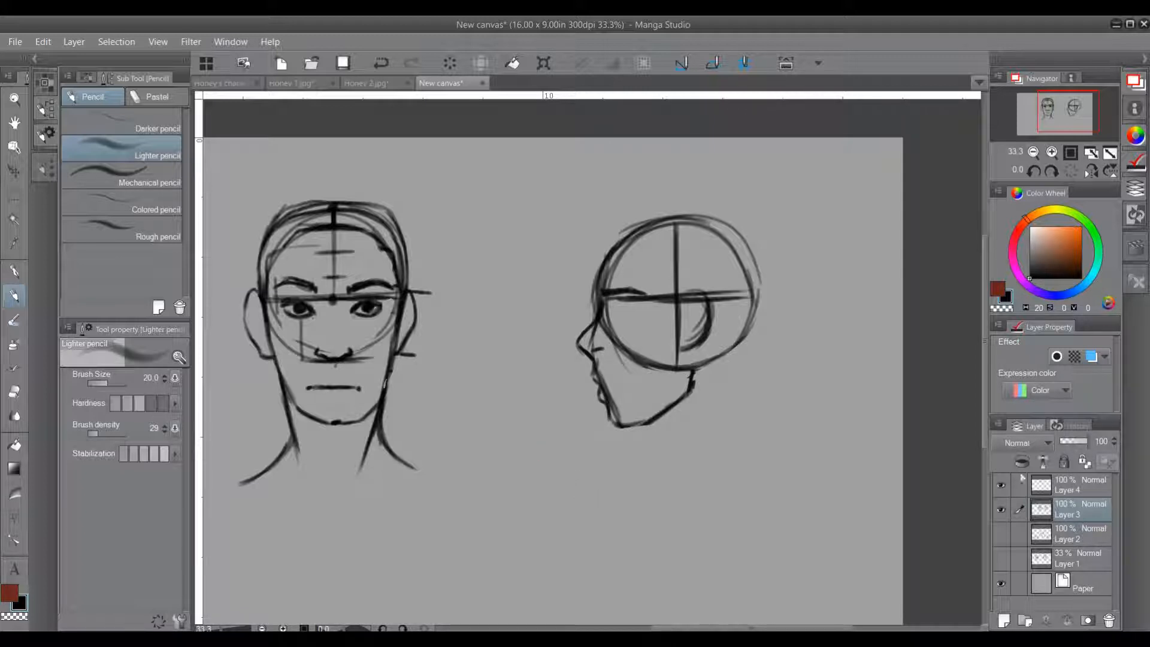
Step: Set Layer 3 to 50% opacity, switch to Layer 4 with brush size 15, and draw an arrow at the front view's right-hand eye corner
{"action": "left_click_drag", "start_coordinate": [1086, 440], "coordinate": [1075, 439]}
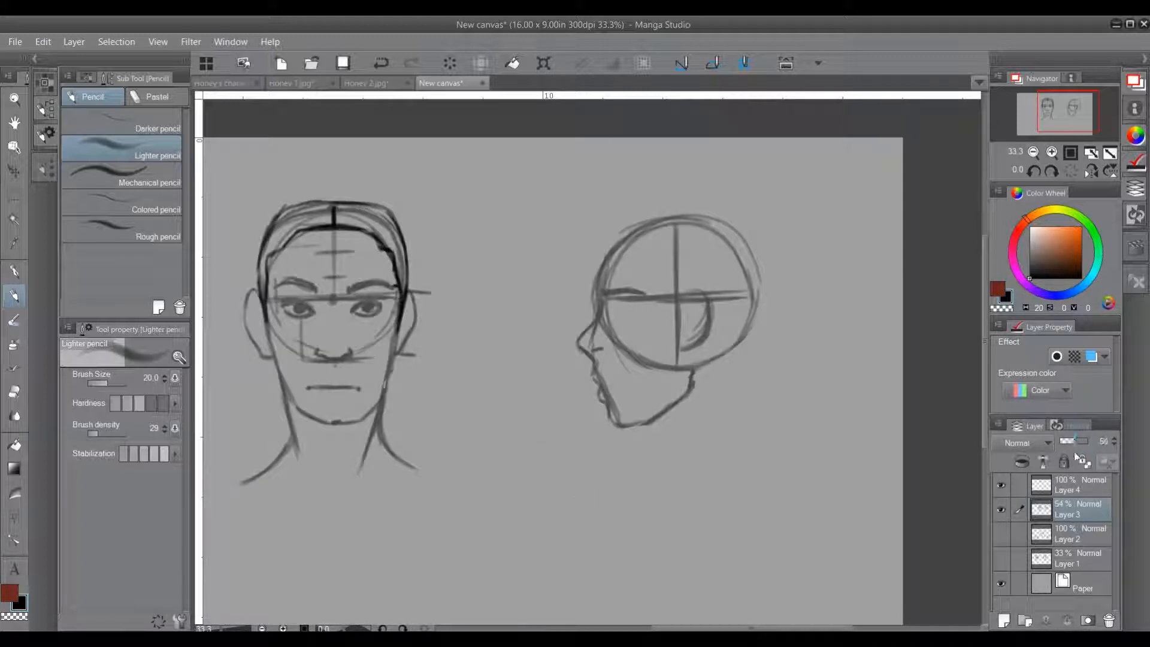
{"action": "left_click", "coordinate": [1070, 488]}
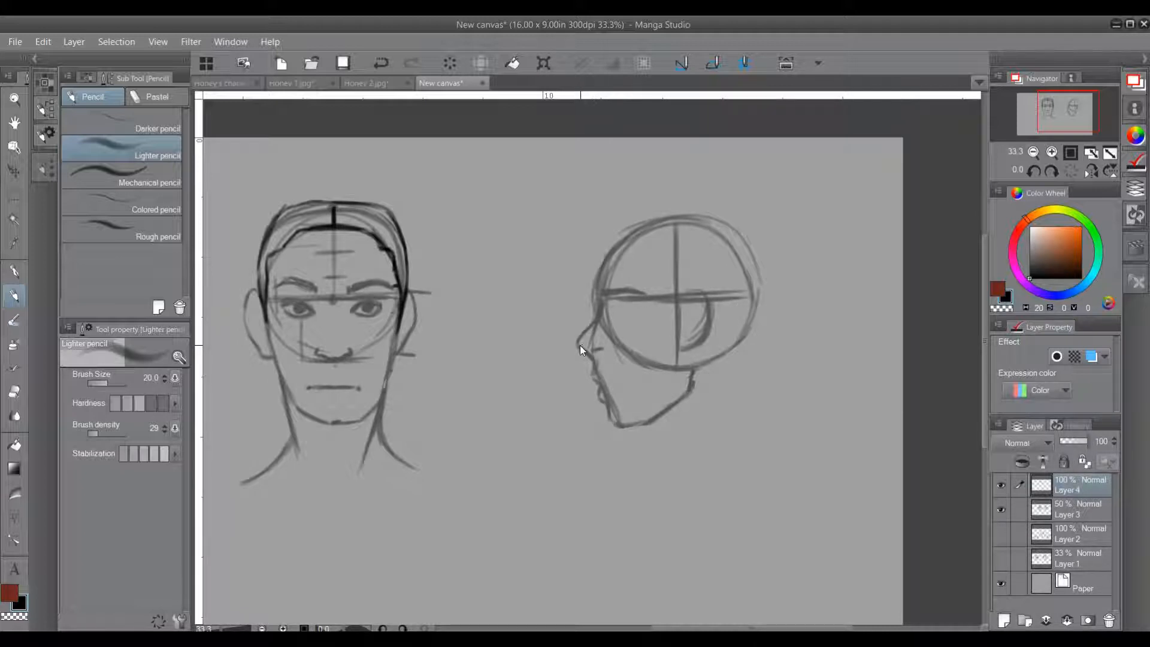
{"action": "scroll", "coordinate": [580, 344], "scroll_direction": "up", "scroll_amount": 1}
{"action": "key", "text": "bracketleft"}
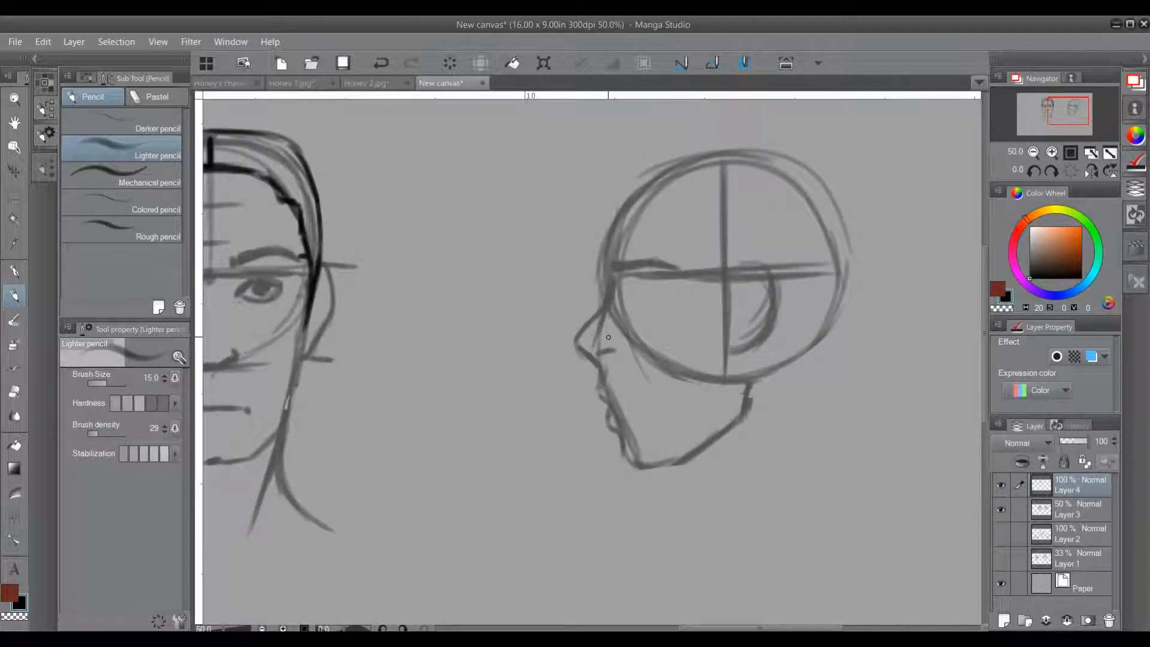
{"action": "left_click_drag", "start_coordinate": [519, 343], "coordinate": [666, 369]}
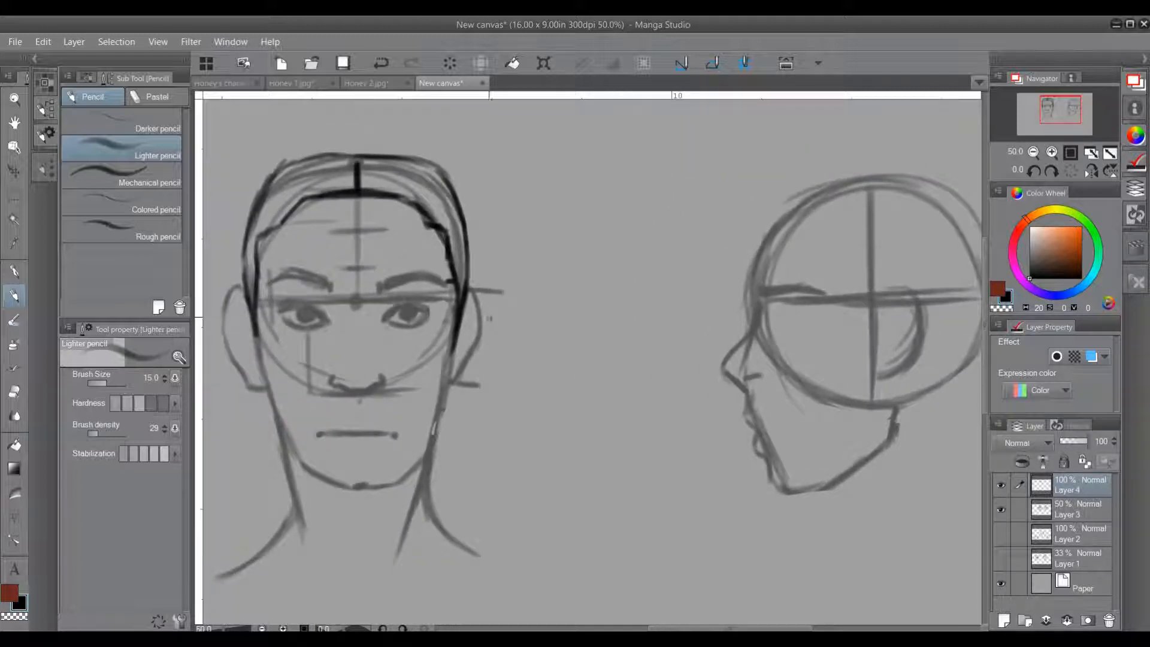
{"action": "mouse_move", "coordinate": [433, 316]}
{"action": "left_mouse_down"}
{"action": "mouse_move", "coordinate": [446, 321]}
{"action": "mouse_move", "coordinate": [437, 305]}
{"action": "mouse_move", "coordinate": [443, 318]}
{"action": "mouse_move", "coordinate": [488, 312]}
{"action": "left_mouse_up"}
{"action": "left_click_drag", "start_coordinate": [778, 327], "coordinate": [813, 327]}
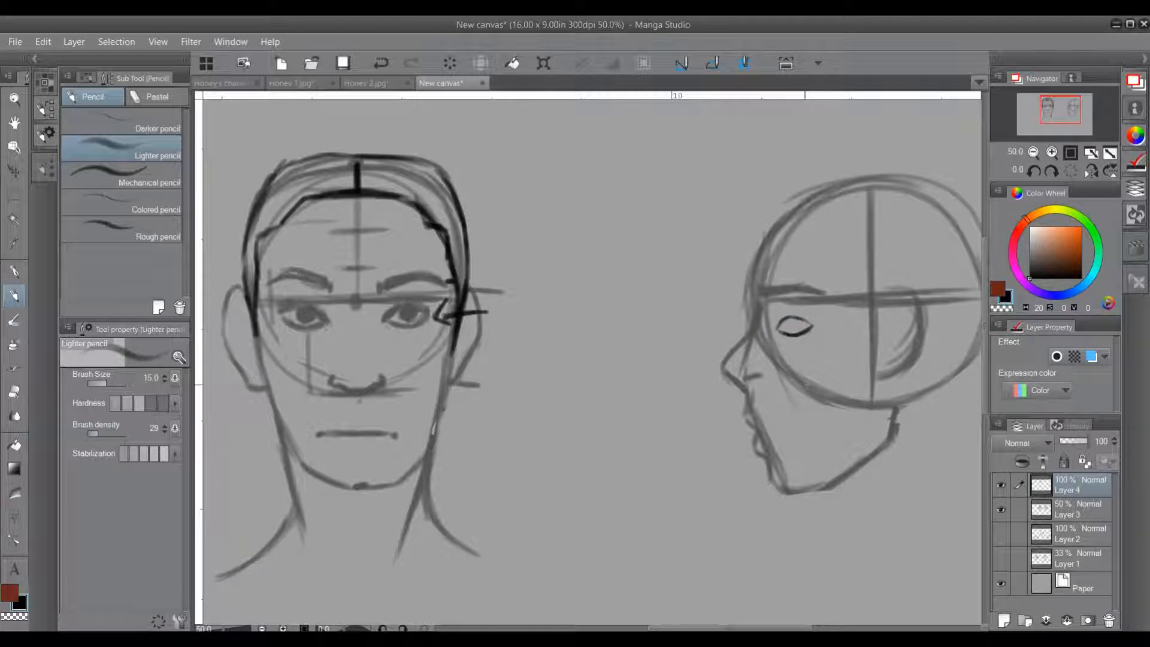
{"action": "key", "text": "ctrl+z"}
{"action": "key", "text": "ctrl+z"}
Step: Draw a front-view eye study between the heads with lids, iris, eyebrow and a brow-to-cheek contour line across its outer corner
{"action": "mouse_move", "coordinate": [552, 349]}
{"action": "left_mouse_down"}
{"action": "mouse_move", "coordinate": [600, 325]}
{"action": "mouse_move", "coordinate": [631, 347]}
{"action": "mouse_move", "coordinate": [564, 336]}
{"action": "mouse_move", "coordinate": [551, 351]}
{"action": "mouse_move", "coordinate": [596, 371]}
{"action": "mouse_move", "coordinate": [629, 357]}
{"action": "mouse_move", "coordinate": [622, 347]}
{"action": "mouse_move", "coordinate": [612, 358]}
{"action": "mouse_move", "coordinate": [622, 339]}
{"action": "left_mouse_up"}
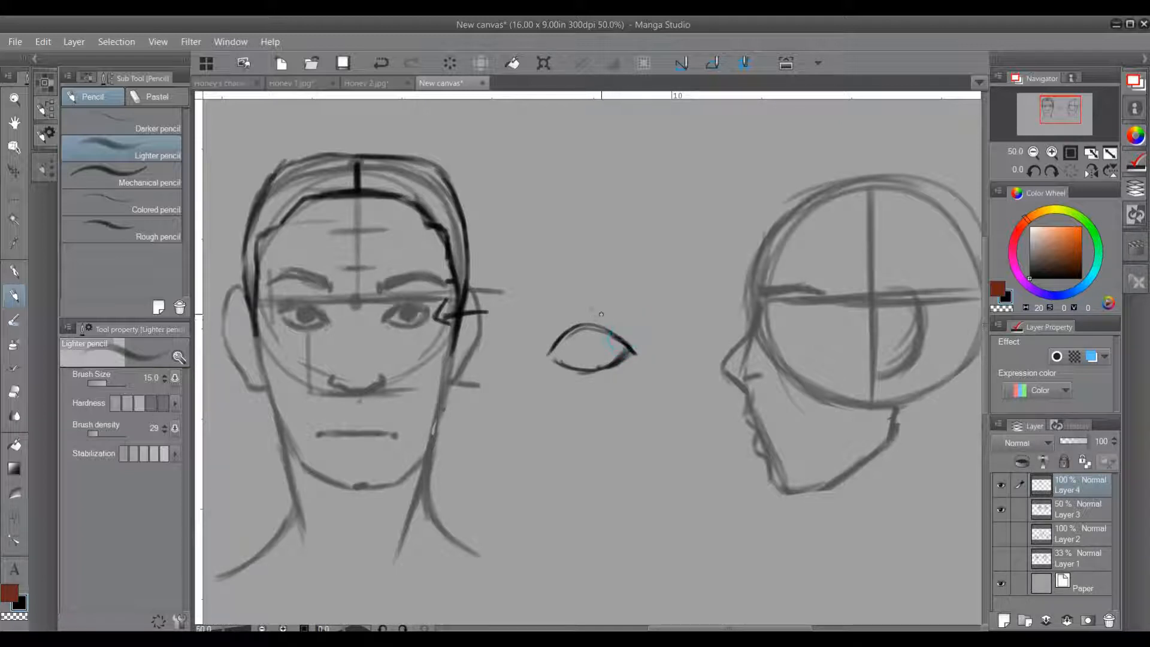
{"action": "mouse_move", "coordinate": [613, 280]}
{"action": "left_mouse_down"}
{"action": "mouse_move", "coordinate": [609, 406]}
{"action": "mouse_move", "coordinate": [600, 380]}
{"action": "left_mouse_up"}
{"action": "mouse_move", "coordinate": [571, 333]}
{"action": "left_mouse_down"}
{"action": "mouse_move", "coordinate": [586, 362]}
{"action": "mouse_move", "coordinate": [603, 336]}
{"action": "mouse_move", "coordinate": [561, 324]}
{"action": "mouse_move", "coordinate": [574, 309]}
{"action": "mouse_move", "coordinate": [559, 321]}
{"action": "mouse_move", "coordinate": [614, 312]}
{"action": "mouse_move", "coordinate": [621, 347]}
{"action": "mouse_move", "coordinate": [605, 303]}
{"action": "mouse_move", "coordinate": [621, 281]}
{"action": "mouse_move", "coordinate": [613, 261]}
{"action": "mouse_move", "coordinate": [539, 281]}
{"action": "mouse_move", "coordinate": [636, 272]}
{"action": "left_mouse_up"}
{"action": "left_click_drag", "start_coordinate": [553, 274], "coordinate": [640, 273]}
{"action": "left_click", "coordinate": [726, 372], "text": "alt"}
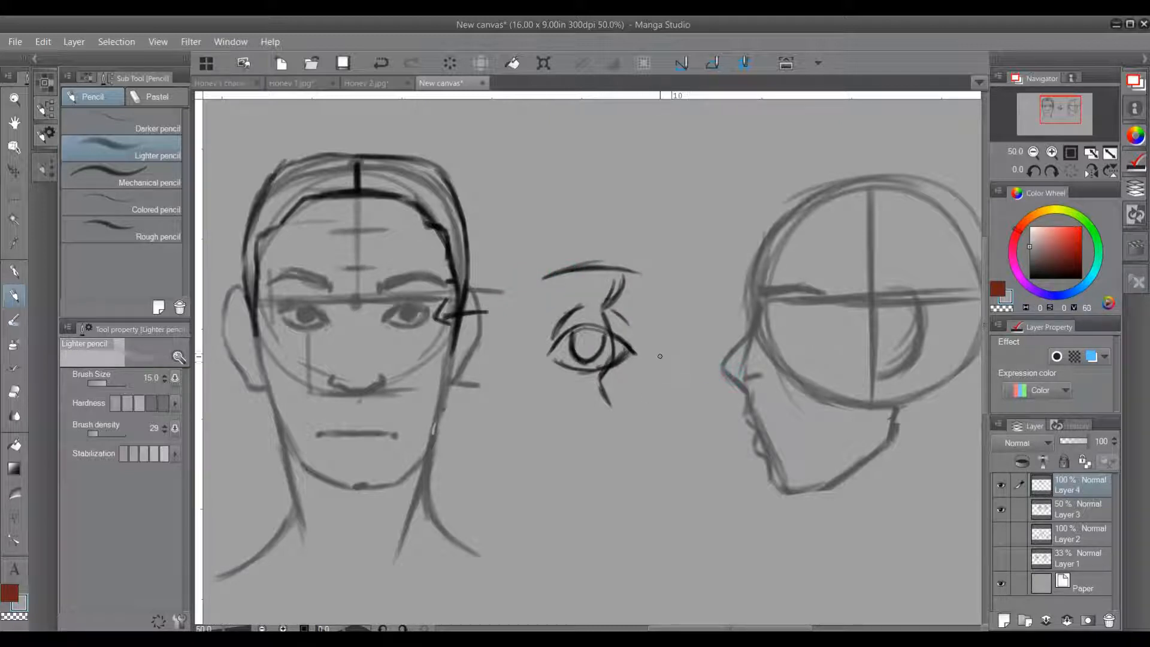
{"action": "mouse_move", "coordinate": [618, 260]}
{"action": "left_mouse_down"}
{"action": "mouse_move", "coordinate": [576, 282]}
{"action": "mouse_move", "coordinate": [543, 281]}
{"action": "mouse_move", "coordinate": [615, 250]}
{"action": "mouse_move", "coordinate": [578, 290]}
{"action": "mouse_move", "coordinate": [623, 277]}
{"action": "mouse_move", "coordinate": [602, 313]}
{"action": "mouse_move", "coordinate": [639, 293]}
{"action": "mouse_move", "coordinate": [621, 390]}
{"action": "left_mouse_up"}
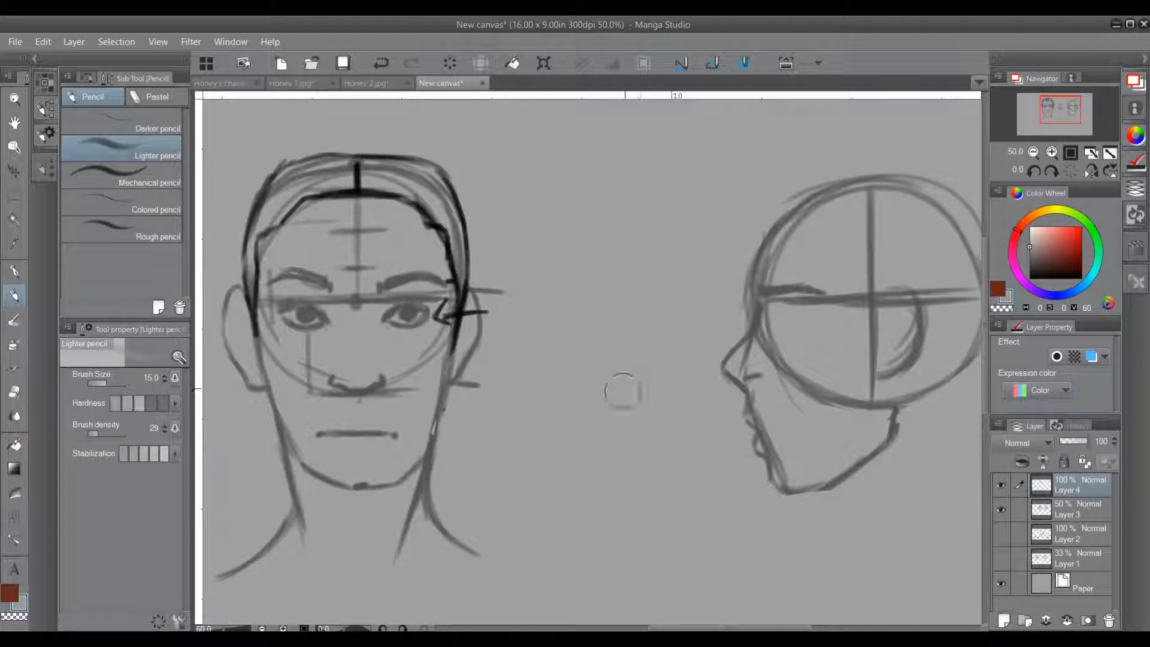
{"action": "key", "text": "ctrl+z"}
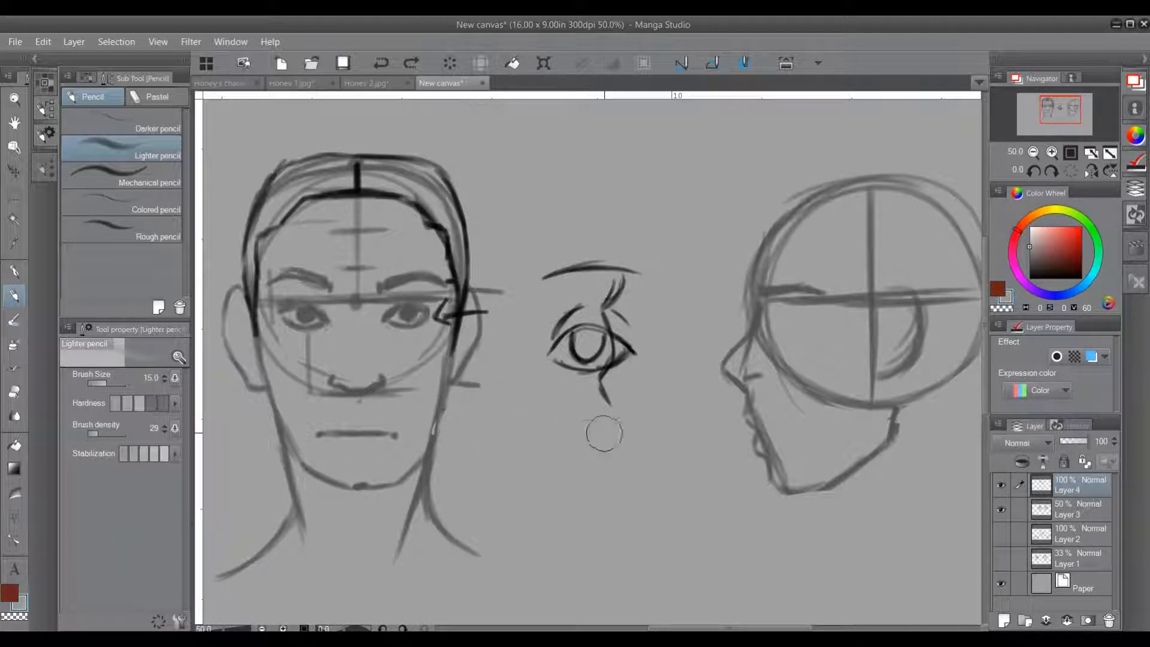
{"action": "left_click", "coordinate": [636, 427]}
{"action": "left_click", "coordinate": [1029, 278]}
{"action": "left_click", "coordinate": [603, 439]}
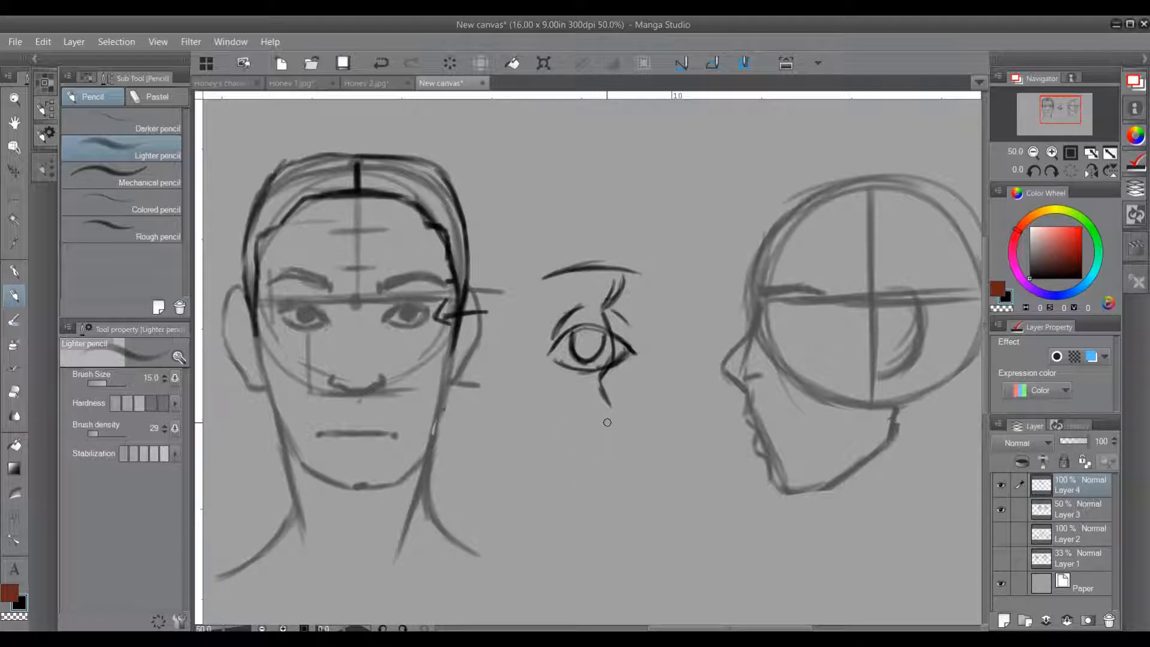
Step: Add a new layer above Layer 4 and set the drawing colour to black
{"action": "left_click", "coordinate": [1004, 620]}
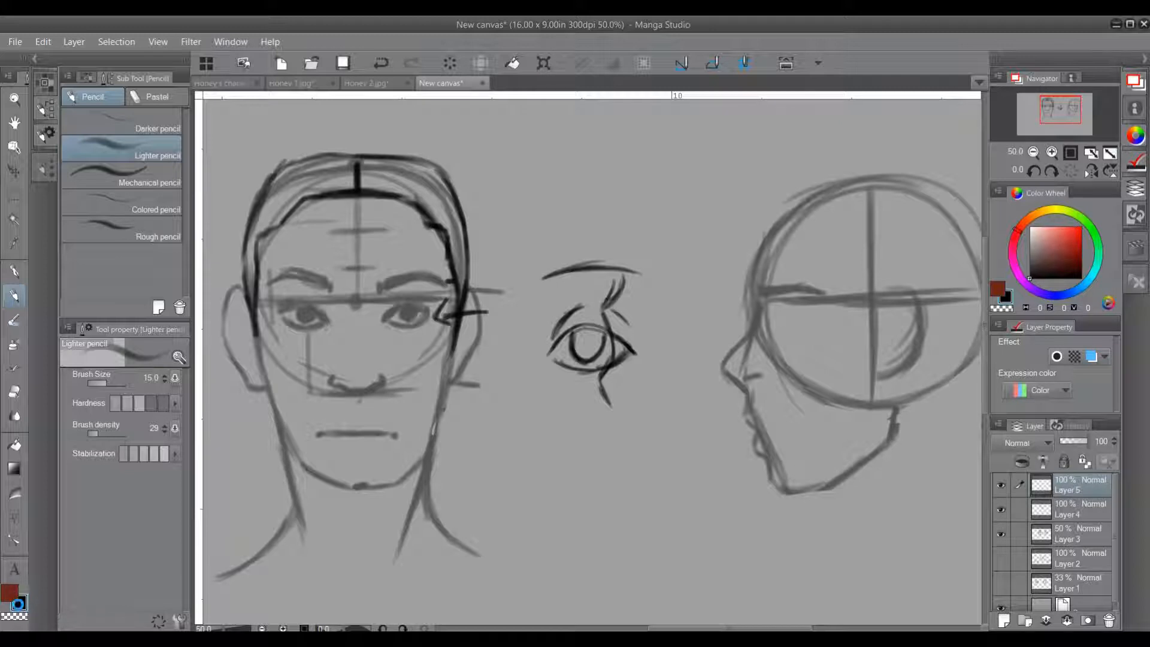
{"action": "double_click", "coordinate": [19, 603]}
{"action": "left_click", "coordinate": [428, 429]}
{"action": "left_click_drag", "start_coordinate": [776, 491], "coordinate": [560, 459]}
{"action": "left_click_drag", "start_coordinate": [664, 479], "coordinate": [545, 467]}
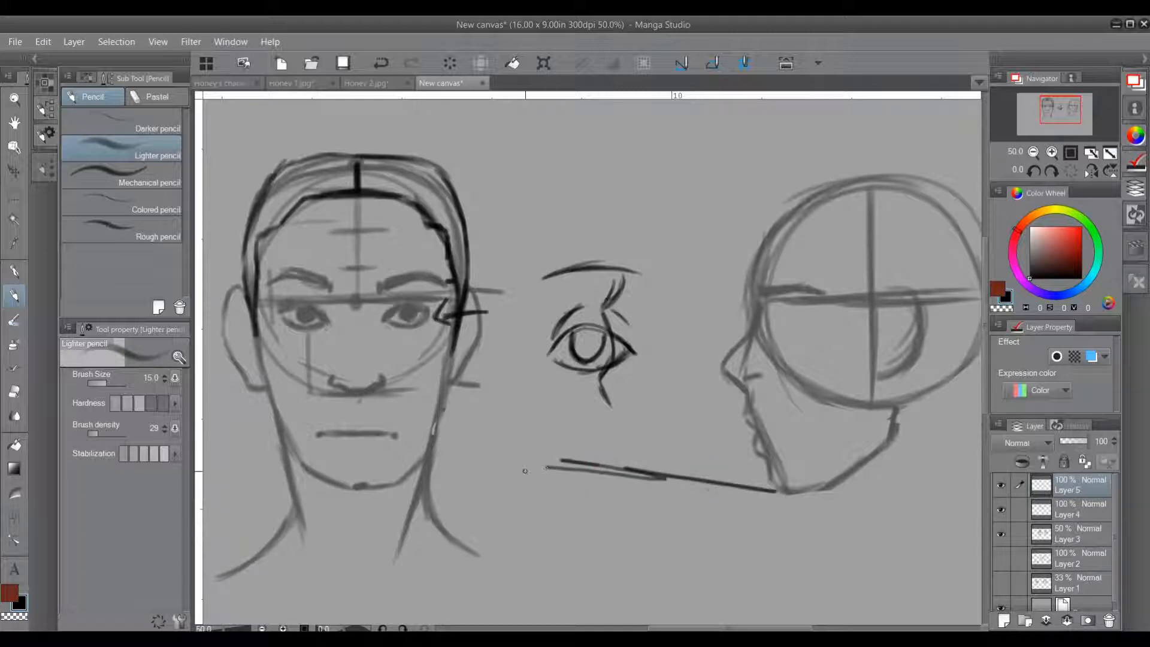
{"action": "key", "text": "ctrl+z"}
{"action": "key", "text": "ctrl+z"}
{"action": "mouse_move", "coordinate": [634, 442]}
{"action": "left_mouse_down"}
{"action": "mouse_move", "coordinate": [618, 497]}
{"action": "mouse_move", "coordinate": [626, 488]}
{"action": "left_mouse_up"}
{"action": "key", "text": "ctrl+z"}
{"action": "key", "text": "ctrl+z"}
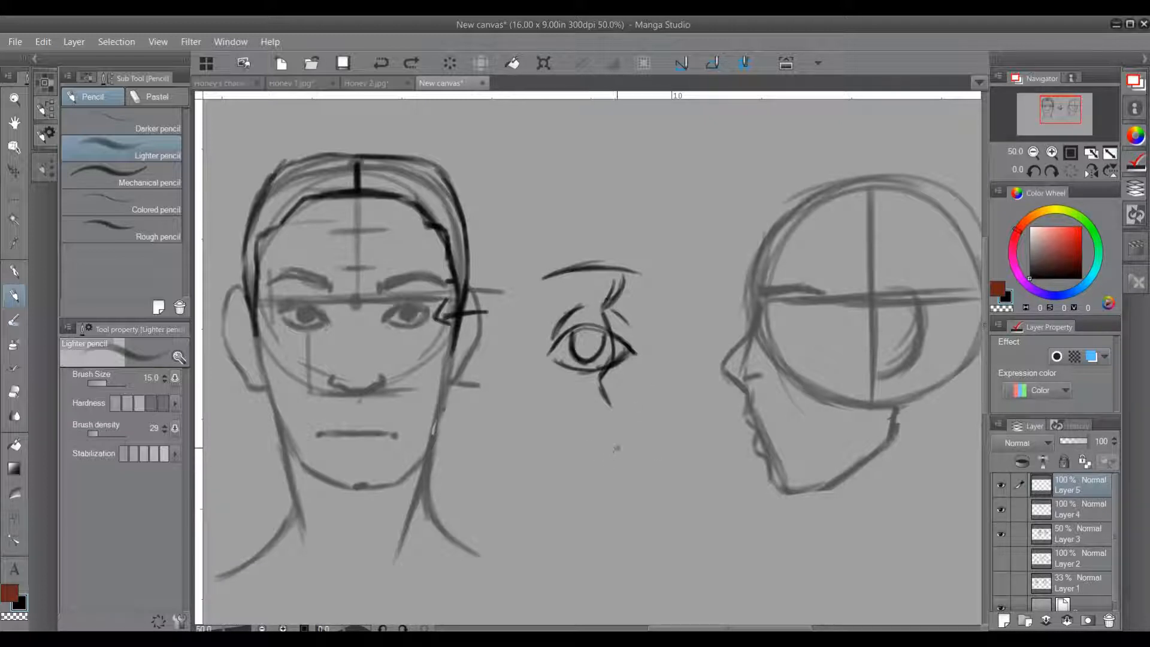
Step: Draw a side-view eye study below the front-view eye with an eyebrow, brow-ridge contour, wedge-shaped lids and a dark pupil
{"action": "left_click_drag", "start_coordinate": [600, 446], "coordinate": [619, 475]}
{"action": "mouse_move", "coordinate": [581, 436]}
{"action": "left_mouse_down"}
{"action": "mouse_move", "coordinate": [672, 441]}
{"action": "mouse_move", "coordinate": [645, 429]}
{"action": "mouse_move", "coordinate": [679, 448]}
{"action": "mouse_move", "coordinate": [644, 430]}
{"action": "mouse_move", "coordinate": [600, 455]}
{"action": "mouse_move", "coordinate": [596, 444]}
{"action": "mouse_move", "coordinate": [612, 476]}
{"action": "mouse_move", "coordinate": [602, 502]}
{"action": "mouse_move", "coordinate": [644, 512]}
{"action": "mouse_move", "coordinate": [616, 505]}
{"action": "mouse_move", "coordinate": [625, 518]}
{"action": "mouse_move", "coordinate": [645, 512]}
{"action": "mouse_move", "coordinate": [625, 523]}
{"action": "mouse_move", "coordinate": [652, 509]}
{"action": "left_mouse_up"}
{"action": "mouse_move", "coordinate": [611, 334]}
{"action": "left_mouse_down"}
{"action": "mouse_move", "coordinate": [636, 352]}
{"action": "mouse_move", "coordinate": [622, 359]}
{"action": "mouse_move", "coordinate": [635, 351]}
{"action": "mouse_move", "coordinate": [629, 365]}
{"action": "left_mouse_up"}
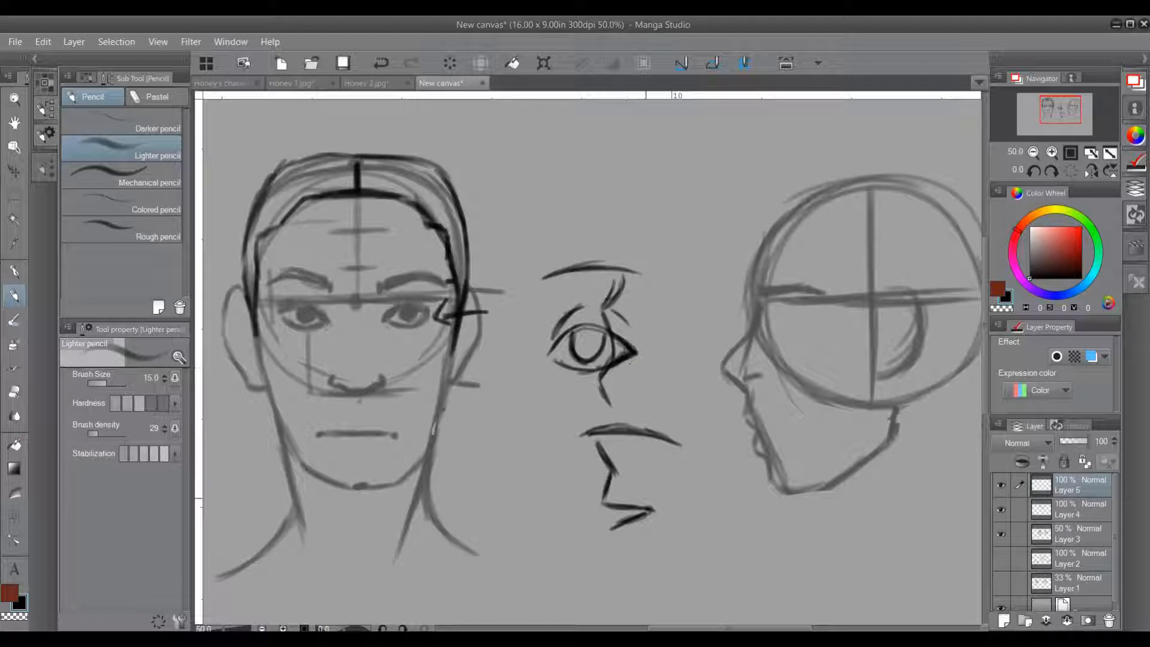
{"action": "left_click_drag", "start_coordinate": [612, 506], "coordinate": [652, 509]}
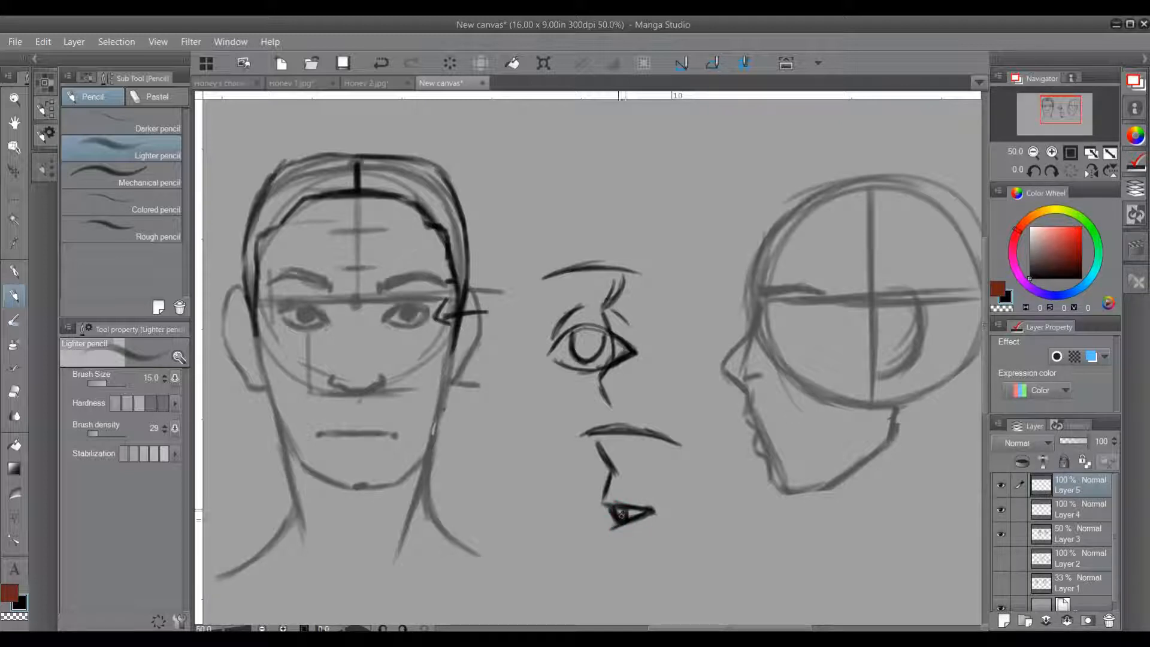
{"action": "left_click_drag", "start_coordinate": [599, 501], "coordinate": [591, 503]}
{"action": "left_click_drag", "start_coordinate": [592, 501], "coordinate": [615, 505]}
Step: Draw a simplified wedge-shaped side eye with a narrow iris beside the study, and add viewing-direction arrows around both
{"action": "mouse_move", "coordinate": [699, 493]}
{"action": "left_mouse_down"}
{"action": "mouse_move", "coordinate": [735, 521]}
{"action": "mouse_move", "coordinate": [697, 556]}
{"action": "left_mouse_up"}
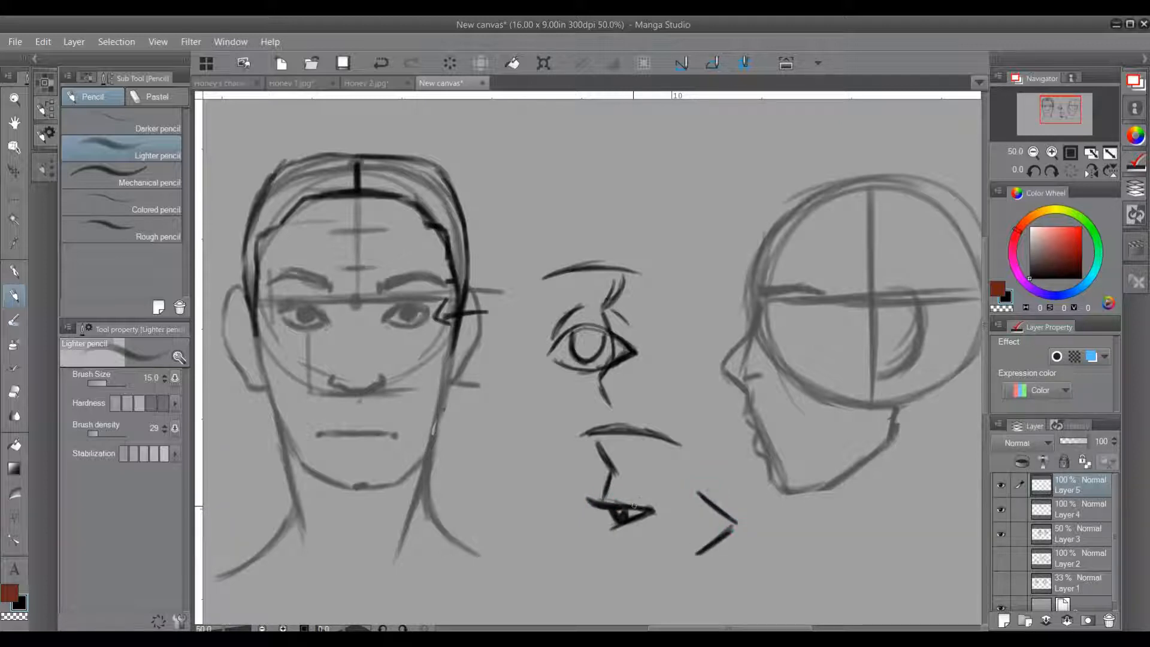
{"action": "mouse_move", "coordinate": [603, 502]}
{"action": "left_mouse_down"}
{"action": "mouse_move", "coordinate": [700, 542]}
{"action": "mouse_move", "coordinate": [708, 520]}
{"action": "mouse_move", "coordinate": [697, 541]}
{"action": "left_mouse_up"}
{"action": "left_click_drag", "start_coordinate": [693, 495], "coordinate": [701, 495]}
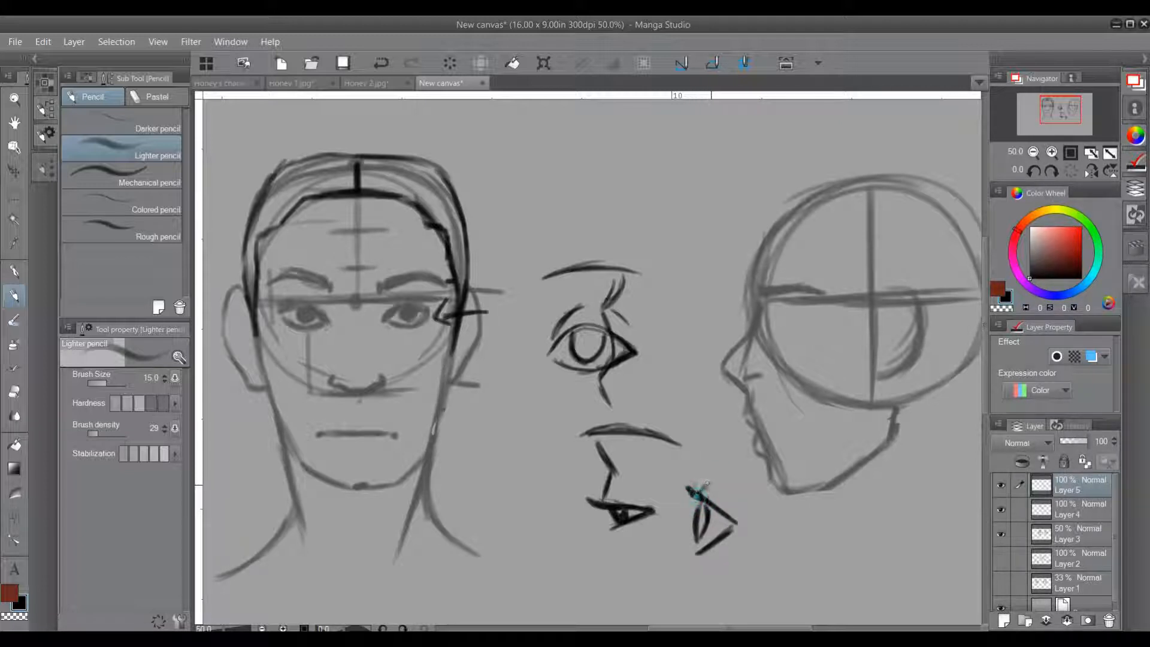
{"action": "mouse_move", "coordinate": [696, 470]}
{"action": "left_mouse_down"}
{"action": "mouse_move", "coordinate": [723, 497]}
{"action": "mouse_move", "coordinate": [709, 491]}
{"action": "left_mouse_up"}
{"action": "mouse_move", "coordinate": [558, 476]}
{"action": "left_mouse_down"}
{"action": "mouse_move", "coordinate": [577, 479]}
{"action": "mouse_move", "coordinate": [567, 471]}
{"action": "left_mouse_up"}
{"action": "left_click_drag", "start_coordinate": [694, 452], "coordinate": [708, 453]}
{"action": "left_click_drag", "start_coordinate": [701, 412], "coordinate": [701, 460]}
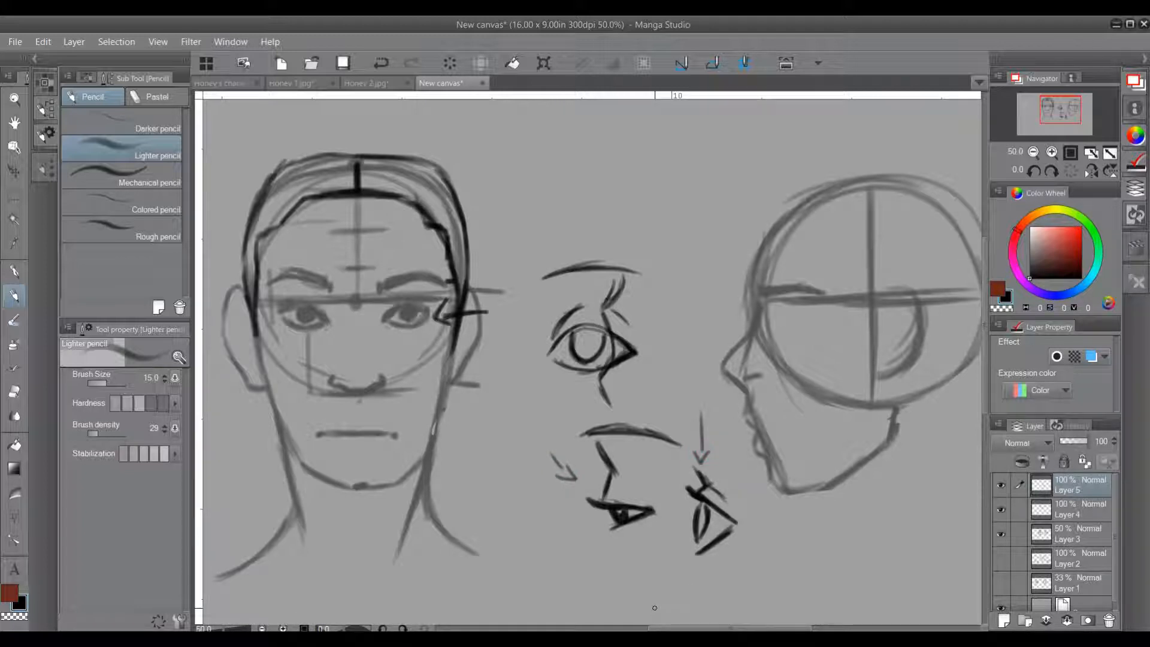
Step: Erase the simplified wedge-shaped eye and the downward arrow above it
{"action": "left_click_drag", "start_coordinate": [698, 409], "coordinate": [696, 518]}
{"action": "left_click_drag", "start_coordinate": [694, 461], "coordinate": [695, 541]}
{"action": "left_click_drag", "start_coordinate": [698, 439], "coordinate": [708, 557]}
{"action": "left_click_drag", "start_coordinate": [709, 477], "coordinate": [718, 566]}
{"action": "mouse_move", "coordinate": [722, 508]}
{"action": "left_mouse_down"}
{"action": "mouse_move", "coordinate": [738, 572]}
{"action": "mouse_move", "coordinate": [737, 533]}
{"action": "left_mouse_up"}
{"action": "left_click_drag", "start_coordinate": [702, 413], "coordinate": [732, 546]}
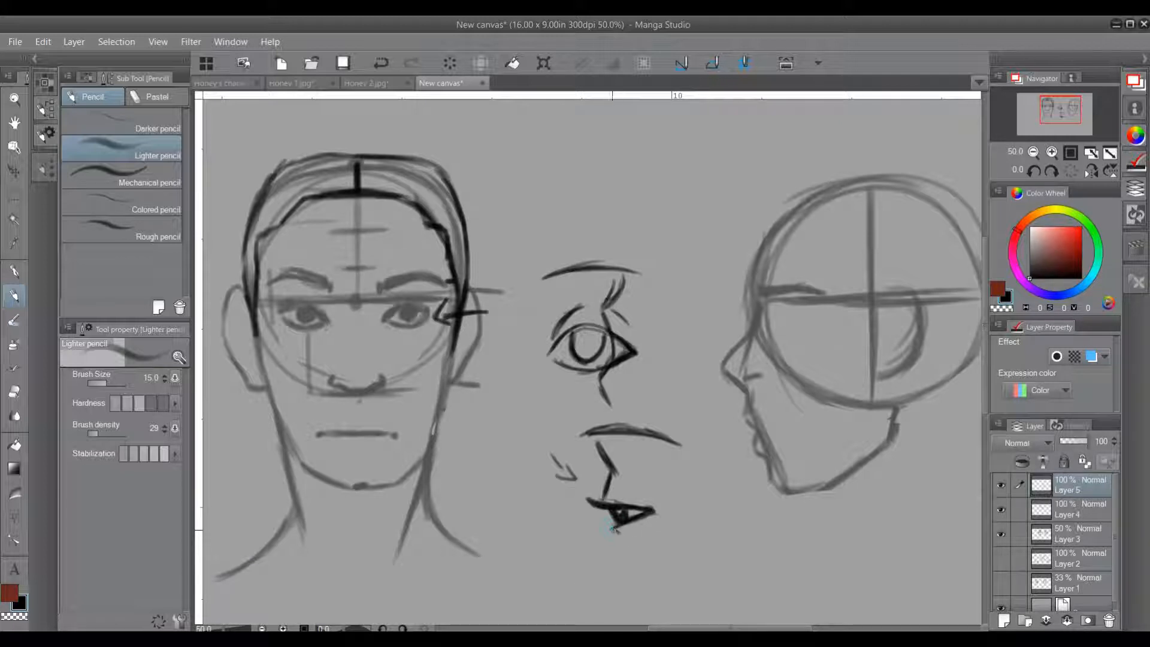
Step: Extend the side-view eye study with a cheek contour below the lower lid
{"action": "mouse_move", "coordinate": [590, 435]}
{"action": "left_mouse_down"}
{"action": "mouse_move", "coordinate": [586, 459]}
{"action": "mouse_move", "coordinate": [591, 438]}
{"action": "left_mouse_up"}
{"action": "key", "text": "ctrl+z"}
{"action": "mouse_move", "coordinate": [613, 528]}
{"action": "left_mouse_down"}
{"action": "mouse_move", "coordinate": [620, 537]}
{"action": "mouse_move", "coordinate": [603, 562]}
{"action": "left_mouse_up"}
Step: Draw the small side-view eye with its brow-ridge and cheek contour on the profile head, just below the eyebrow
{"action": "left_click_drag", "start_coordinate": [765, 404], "coordinate": [624, 441]}
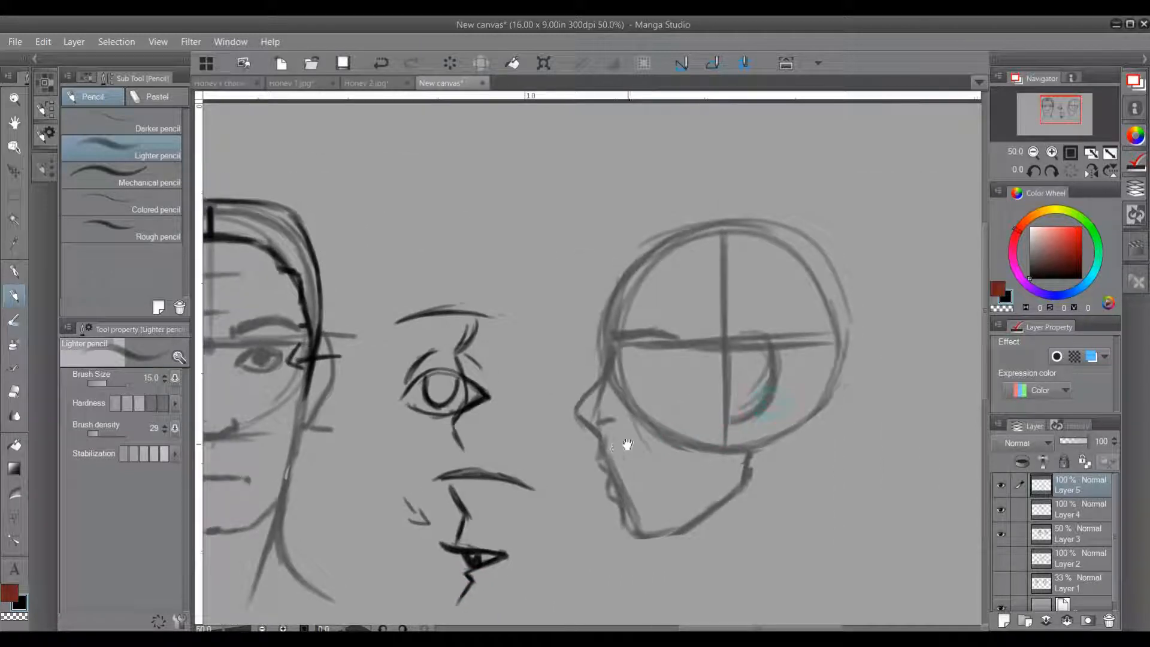
{"action": "left_click", "coordinate": [621, 347]}
{"action": "left_click_drag", "start_coordinate": [623, 347], "coordinate": [630, 353]}
{"action": "mouse_move", "coordinate": [627, 354]}
{"action": "left_mouse_down"}
{"action": "mouse_move", "coordinate": [653, 371]}
{"action": "mouse_move", "coordinate": [630, 365]}
{"action": "left_mouse_up"}
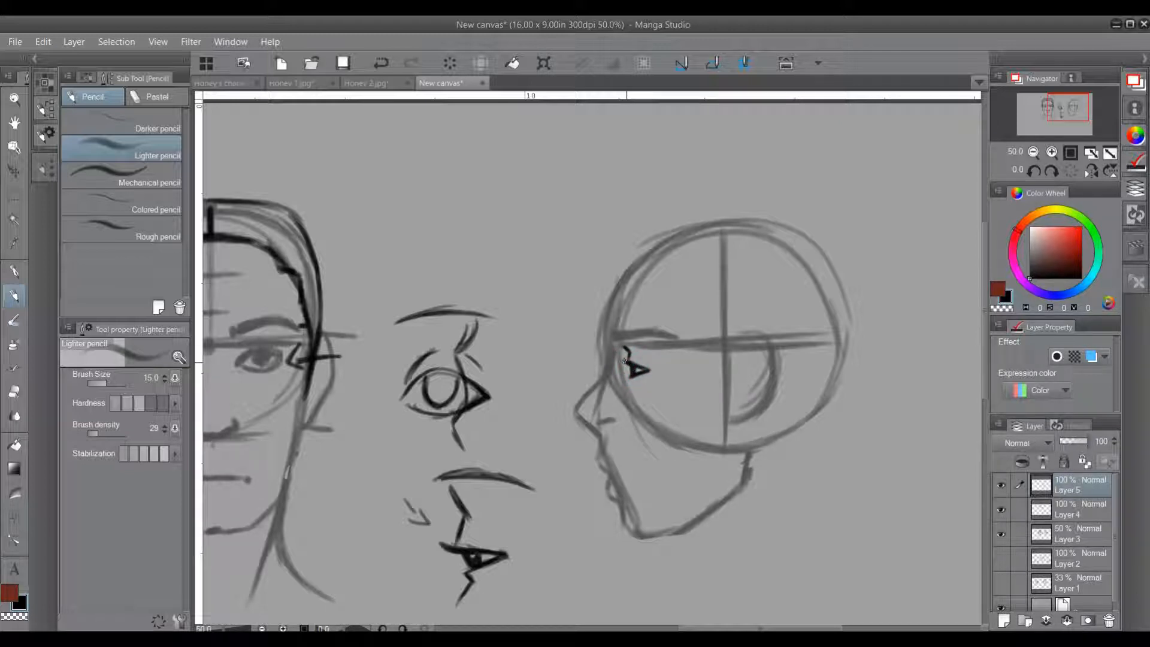
{"action": "mouse_move", "coordinate": [632, 377]}
{"action": "left_mouse_down"}
{"action": "mouse_move", "coordinate": [631, 387]}
{"action": "mouse_move", "coordinate": [636, 374]}
{"action": "left_mouse_up"}
Step: Select the small eye on the profile head and fine-tune its position just behind the front face line
{"action": "key", "text": "m"}
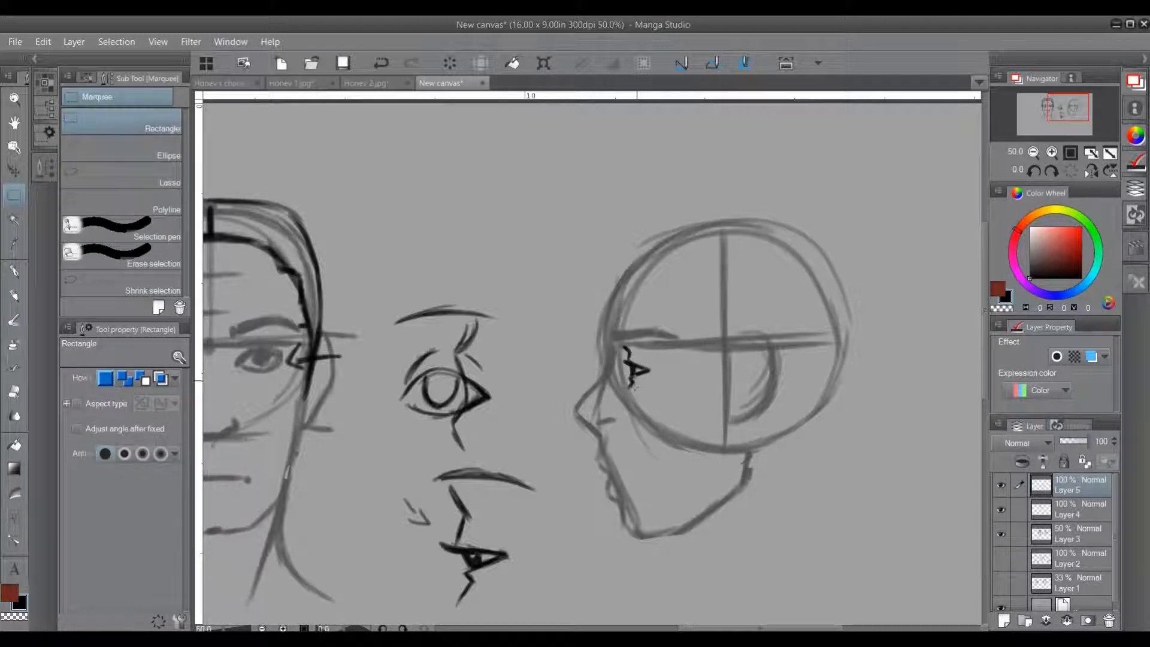
{"action": "left_click_drag", "start_coordinate": [599, 329], "coordinate": [673, 405]}
{"action": "left_click", "coordinate": [663, 422]}
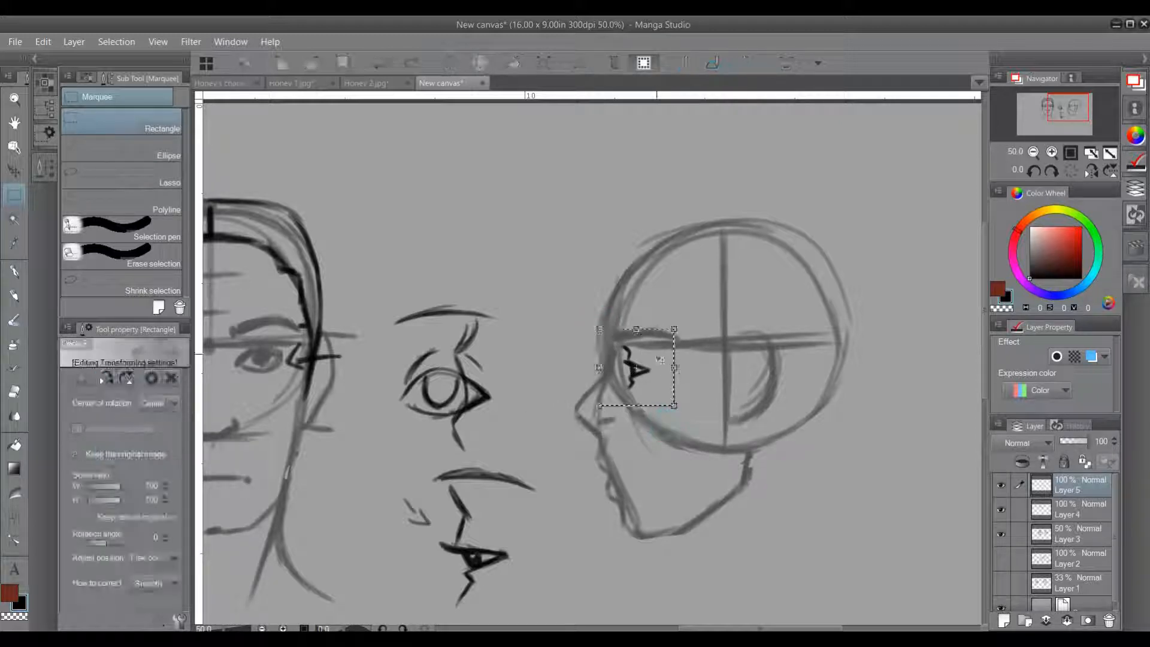
{"action": "left_click_drag", "start_coordinate": [662, 384], "coordinate": [648, 381]}
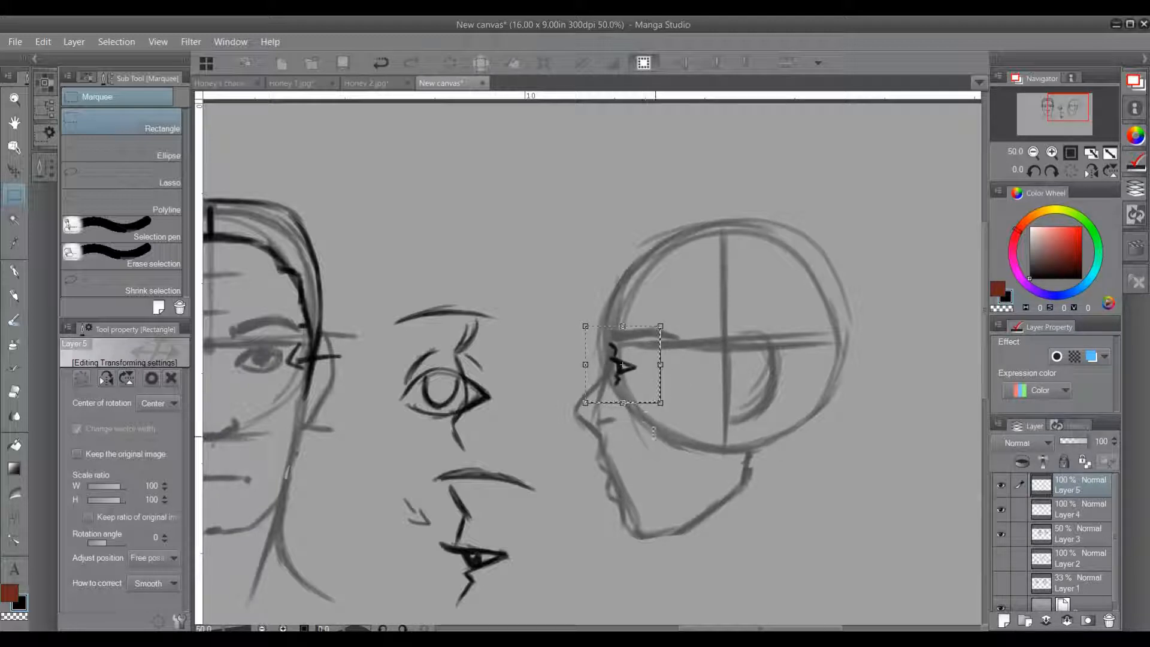
{"action": "left_click_drag", "start_coordinate": [638, 382], "coordinate": [653, 379]}
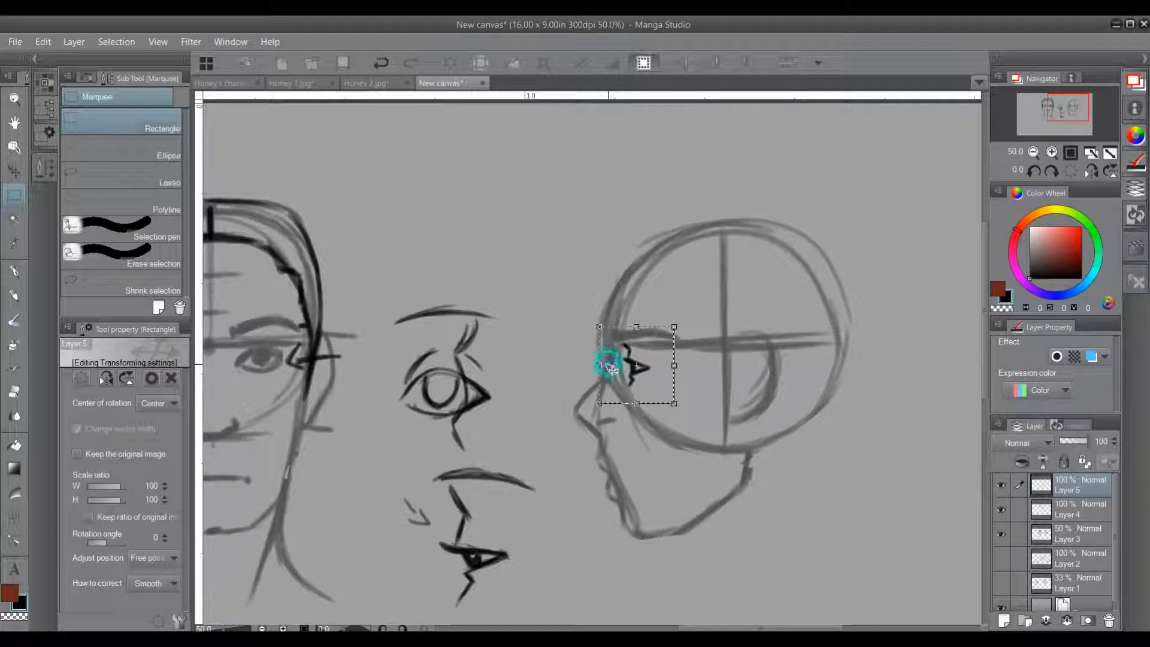
{"action": "left_click_drag", "start_coordinate": [610, 354], "coordinate": [626, 375]}
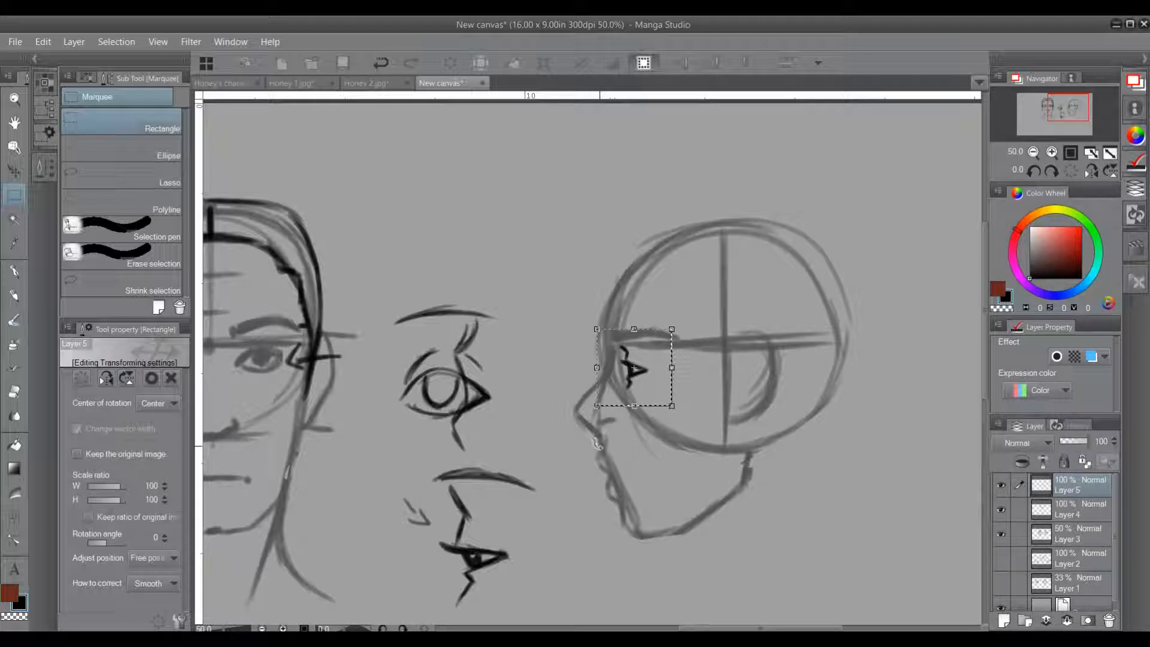
{"action": "left_click", "coordinate": [541, 418]}
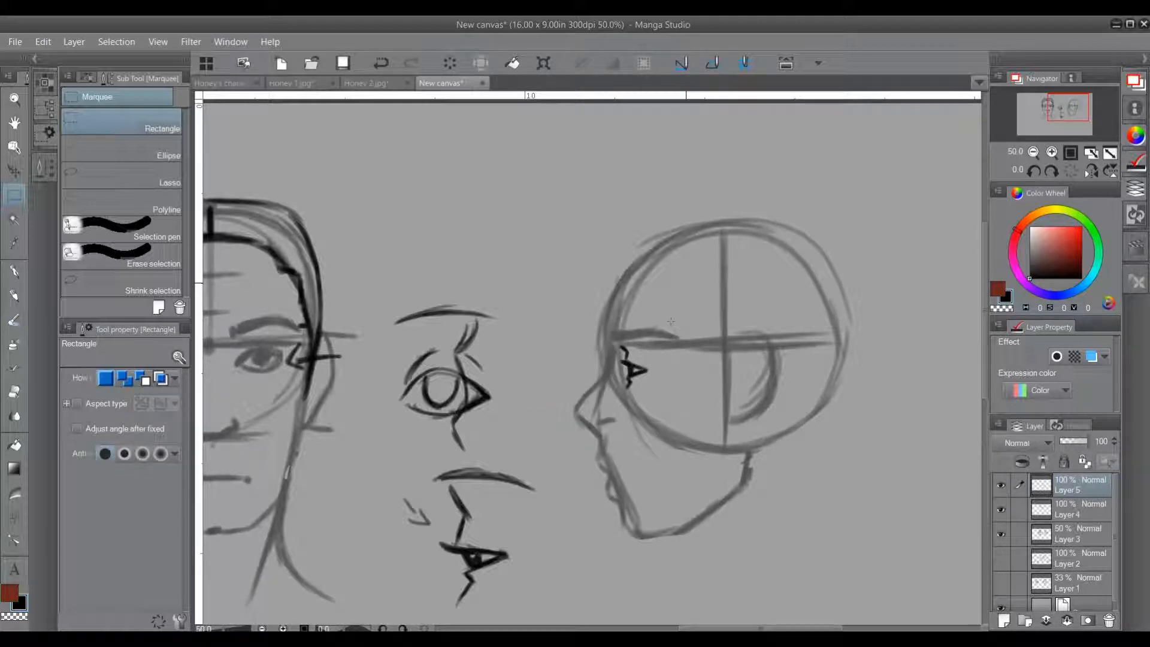
Step: Draw a dark pencil outline over the profile's forehead, cranium and nape with the Lighter pencil, and mark the nape with an arrow
{"action": "key", "text": "p"}
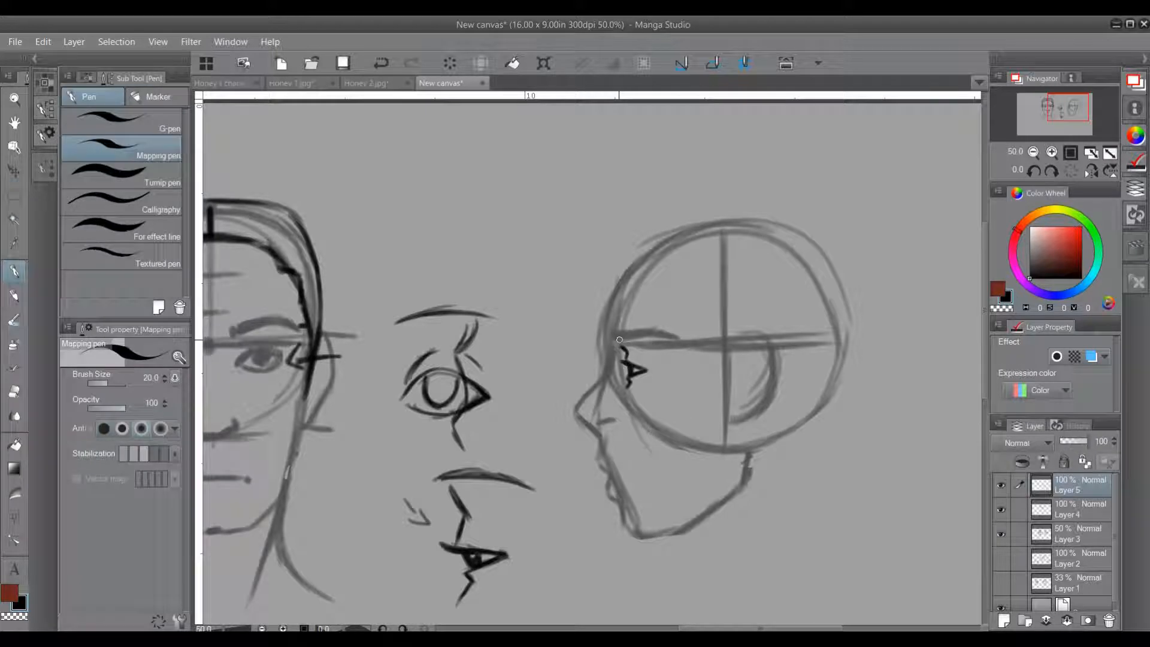
{"action": "key", "text": "p"}
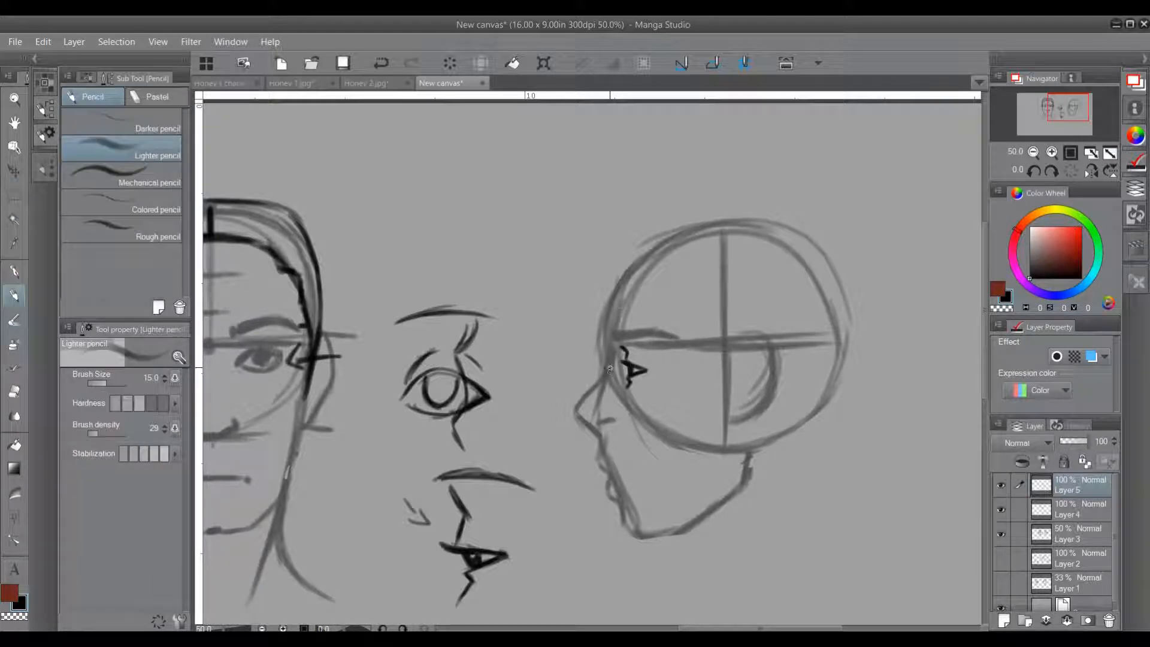
{"action": "left_click_drag", "start_coordinate": [603, 438], "coordinate": [546, 429]}
{"action": "mouse_move", "coordinate": [547, 318]}
{"action": "left_mouse_down"}
{"action": "mouse_move", "coordinate": [601, 220]}
{"action": "mouse_move", "coordinate": [683, 203]}
{"action": "mouse_move", "coordinate": [722, 209]}
{"action": "left_mouse_up"}
{"action": "mouse_move", "coordinate": [653, 208]}
{"action": "left_mouse_down"}
{"action": "mouse_move", "coordinate": [768, 239]}
{"action": "mouse_move", "coordinate": [753, 246]}
{"action": "mouse_move", "coordinate": [783, 309]}
{"action": "mouse_move", "coordinate": [771, 278]}
{"action": "mouse_move", "coordinate": [782, 291]}
{"action": "mouse_move", "coordinate": [763, 390]}
{"action": "left_mouse_up"}
{"action": "mouse_move", "coordinate": [730, 460]}
{"action": "left_mouse_down"}
{"action": "mouse_move", "coordinate": [713, 381]}
{"action": "mouse_move", "coordinate": [762, 276]}
{"action": "left_mouse_up"}
{"action": "left_click_drag", "start_coordinate": [736, 331], "coordinate": [727, 425]}
{"action": "left_click_drag", "start_coordinate": [719, 359], "coordinate": [713, 412]}
{"action": "mouse_move", "coordinate": [728, 338]}
{"action": "left_mouse_down"}
{"action": "mouse_move", "coordinate": [713, 411]}
{"action": "mouse_move", "coordinate": [728, 426]}
{"action": "left_mouse_up"}
{"action": "left_click_drag", "start_coordinate": [714, 383], "coordinate": [731, 431]}
{"action": "mouse_move", "coordinate": [735, 359]}
{"action": "left_mouse_down"}
{"action": "mouse_move", "coordinate": [741, 380]}
{"action": "mouse_move", "coordinate": [763, 371]}
{"action": "left_mouse_up"}
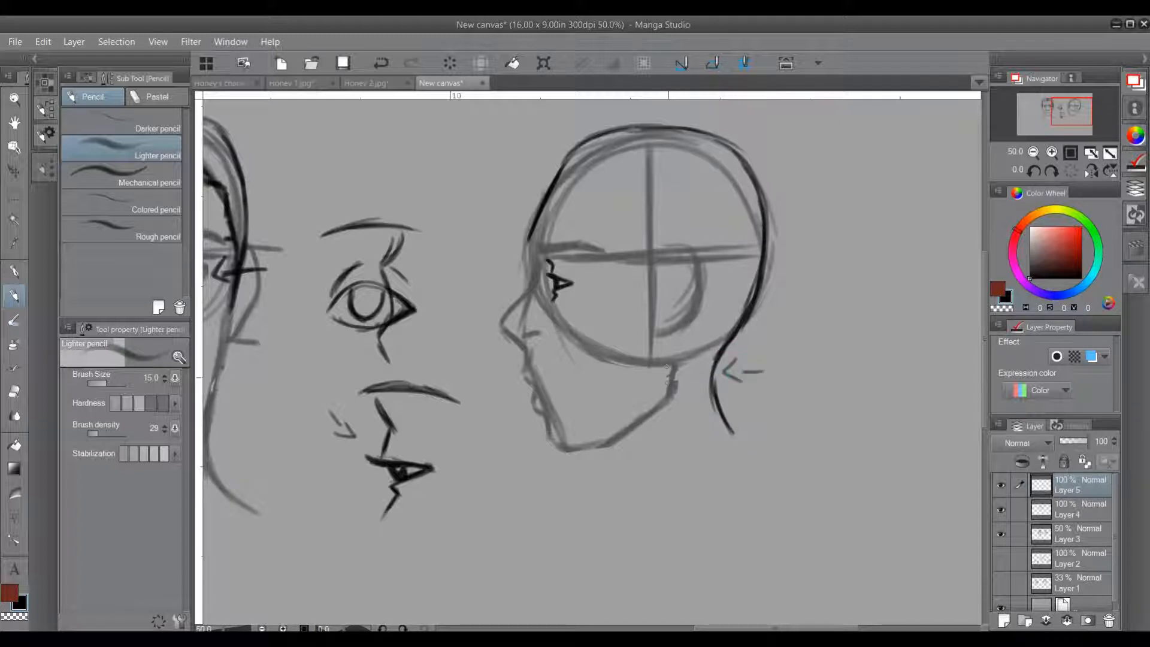
Step: Darken the profile's ear and rear jawline, and extend the back-of-neck curve downward
{"action": "mouse_move", "coordinate": [670, 356]}
{"action": "left_mouse_down"}
{"action": "mouse_move", "coordinate": [667, 393]}
{"action": "mouse_move", "coordinate": [639, 420]}
{"action": "mouse_move", "coordinate": [670, 386]}
{"action": "left_mouse_up"}
{"action": "mouse_move", "coordinate": [659, 334]}
{"action": "left_mouse_down"}
{"action": "mouse_move", "coordinate": [671, 343]}
{"action": "mouse_move", "coordinate": [703, 279]}
{"action": "mouse_move", "coordinate": [679, 245]}
{"action": "mouse_move", "coordinate": [662, 254]}
{"action": "left_mouse_up"}
{"action": "left_click_drag", "start_coordinate": [662, 469], "coordinate": [619, 395]}
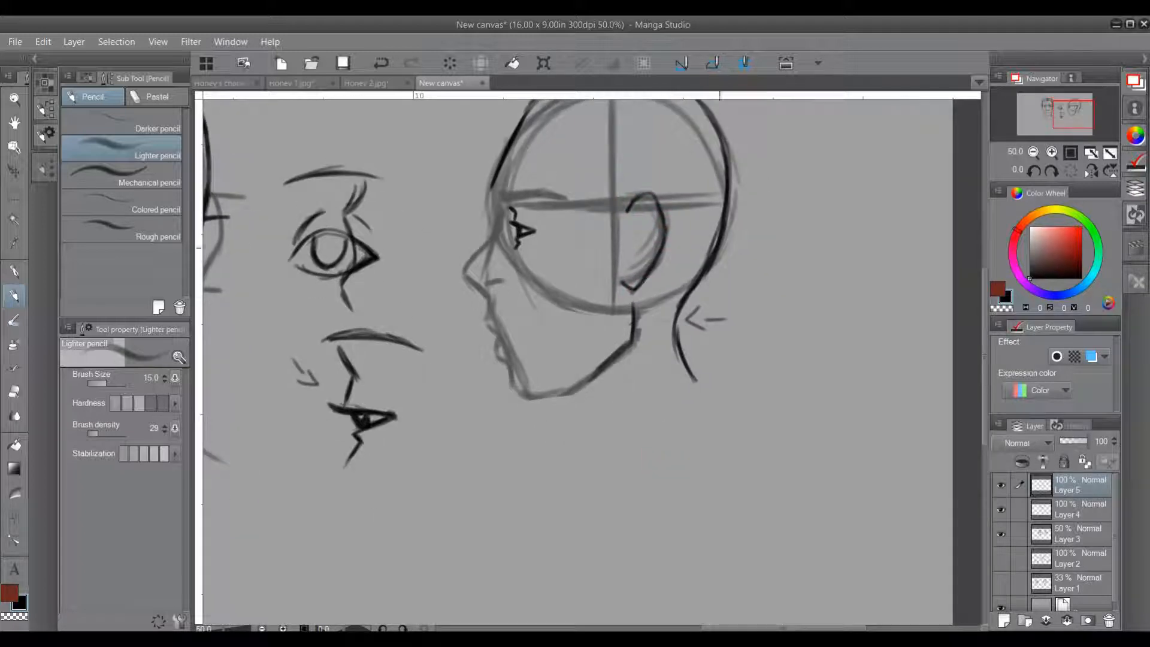
{"action": "left_click_drag", "start_coordinate": [678, 309], "coordinate": [705, 392]}
{"action": "left_click_drag", "start_coordinate": [686, 354], "coordinate": [714, 396]}
{"action": "mouse_move", "coordinate": [679, 308]}
{"action": "left_mouse_down"}
{"action": "mouse_move", "coordinate": [680, 343]}
{"action": "mouse_move", "coordinate": [677, 331]}
{"action": "mouse_move", "coordinate": [706, 385]}
{"action": "left_mouse_up"}
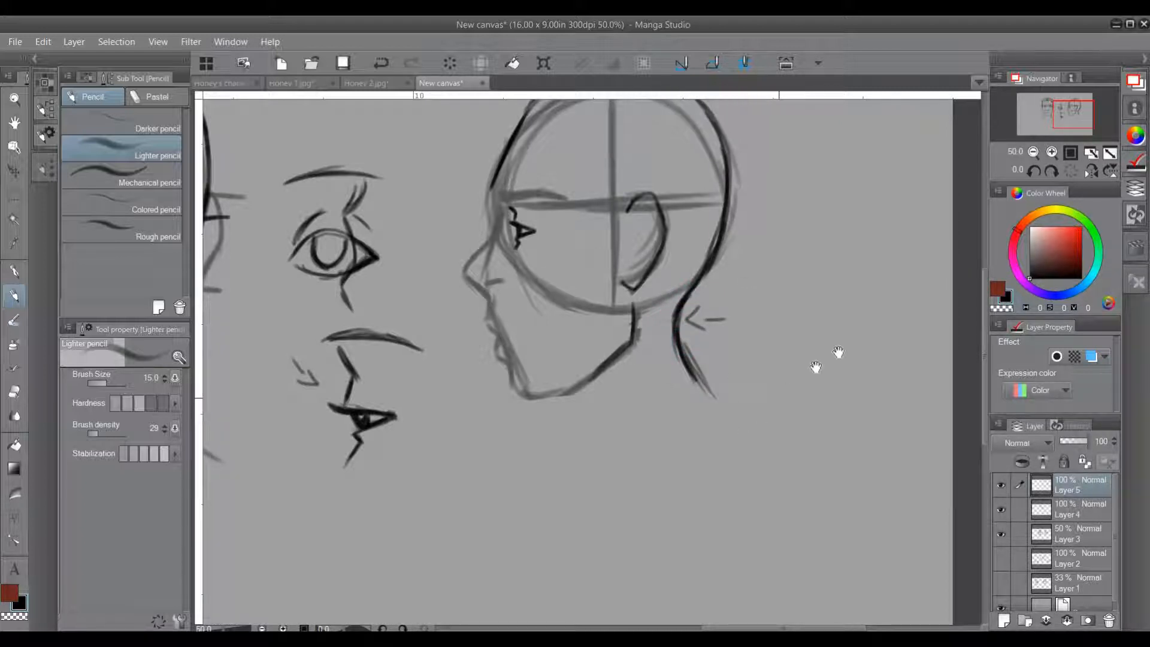
Step: Draw two parallel slanted neck lines in the empty area to the right of the profile head
{"action": "left_click_drag", "start_coordinate": [806, 308], "coordinate": [826, 377]}
{"action": "mouse_move", "coordinate": [852, 309]}
{"action": "left_mouse_down"}
{"action": "mouse_move", "coordinate": [874, 366]}
{"action": "mouse_move", "coordinate": [868, 358]}
{"action": "left_mouse_up"}
Step: Try a pair of straight vertical neck lines with a circle around them below the slanted pair, and undo them
{"action": "mouse_move", "coordinate": [802, 308]}
{"action": "left_mouse_down"}
{"action": "mouse_move", "coordinate": [823, 381]}
{"action": "mouse_move", "coordinate": [801, 473]}
{"action": "left_mouse_up"}
{"action": "left_click_drag", "start_coordinate": [800, 407], "coordinate": [802, 479]}
{"action": "left_click_drag", "start_coordinate": [847, 405], "coordinate": [853, 467]}
{"action": "mouse_move", "coordinate": [861, 400]}
{"action": "left_mouse_down"}
{"action": "mouse_move", "coordinate": [773, 463]}
{"action": "mouse_move", "coordinate": [862, 406]}
{"action": "left_mouse_up"}
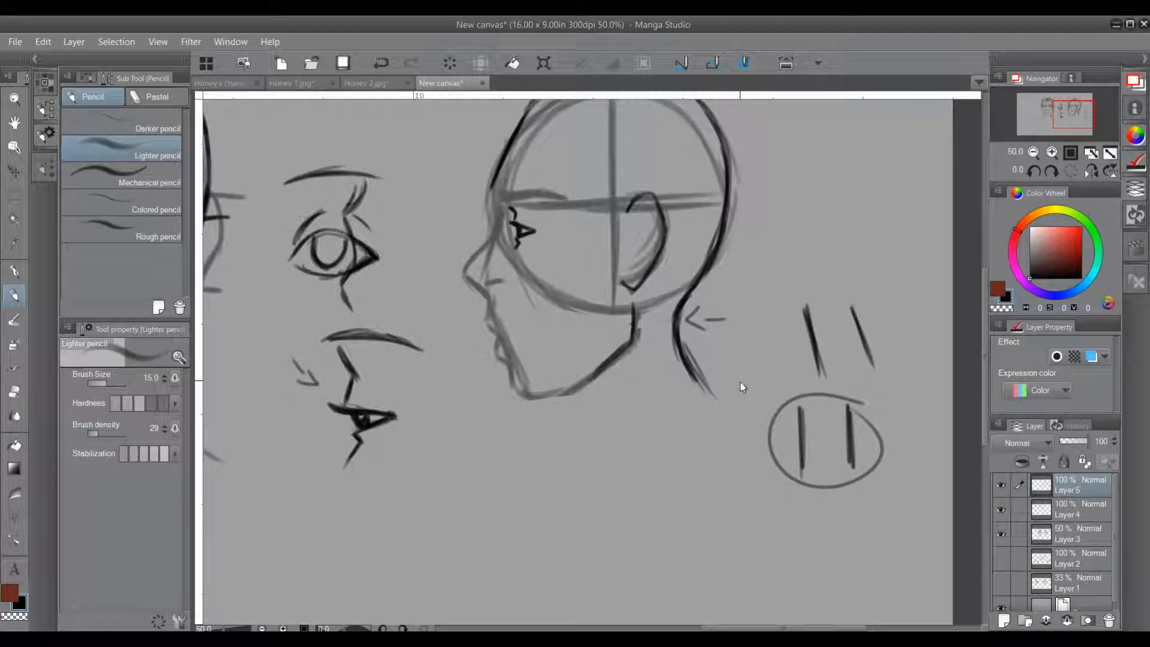
{"action": "key", "text": "ctrl+z"}
{"action": "key", "text": "ctrl+z"}
{"action": "key", "text": "ctrl+z"}
{"action": "key", "text": "ctrl+z"}
{"action": "key", "text": "ctrl+z"}
{"action": "key", "text": "ctrl+z"}
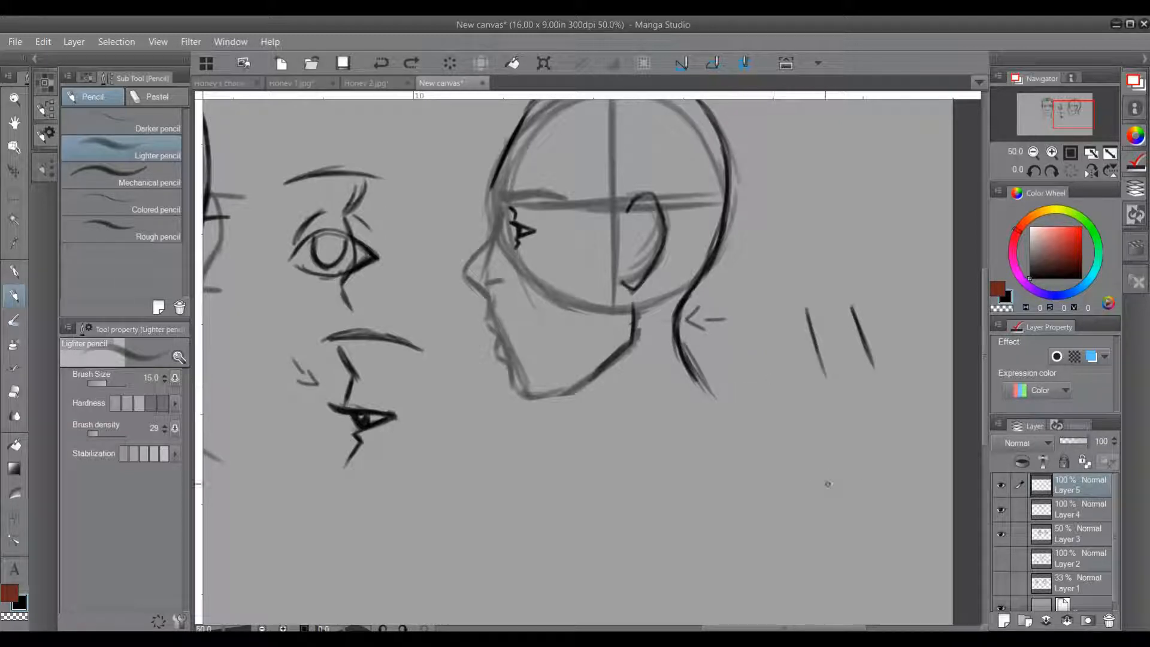
Step: Sketch the face edge, jaw, throat and nape of a small turned head around the two slanted neck lines
{"action": "left_click_drag", "start_coordinate": [795, 447], "coordinate": [809, 493]}
{"action": "mouse_move", "coordinate": [858, 437]}
{"action": "left_mouse_down"}
{"action": "mouse_move", "coordinate": [882, 478]}
{"action": "mouse_move", "coordinate": [856, 418]}
{"action": "mouse_move", "coordinate": [874, 361]}
{"action": "mouse_move", "coordinate": [865, 415]}
{"action": "left_mouse_up"}
{"action": "mouse_move", "coordinate": [768, 395]}
{"action": "left_mouse_down"}
{"action": "mouse_move", "coordinate": [777, 459]}
{"action": "mouse_move", "coordinate": [821, 436]}
{"action": "mouse_move", "coordinate": [831, 414]}
{"action": "left_mouse_up"}
{"action": "mouse_move", "coordinate": [794, 452]}
{"action": "left_mouse_down"}
{"action": "mouse_move", "coordinate": [824, 503]}
{"action": "mouse_move", "coordinate": [818, 528]}
{"action": "left_mouse_up"}
{"action": "left_click_drag", "start_coordinate": [812, 478], "coordinate": [813, 514]}
{"action": "left_click_drag", "start_coordinate": [798, 456], "coordinate": [815, 480]}
{"action": "left_click_drag", "start_coordinate": [830, 417], "coordinate": [827, 488]}
{"action": "left_click_drag", "start_coordinate": [818, 438], "coordinate": [832, 414]}
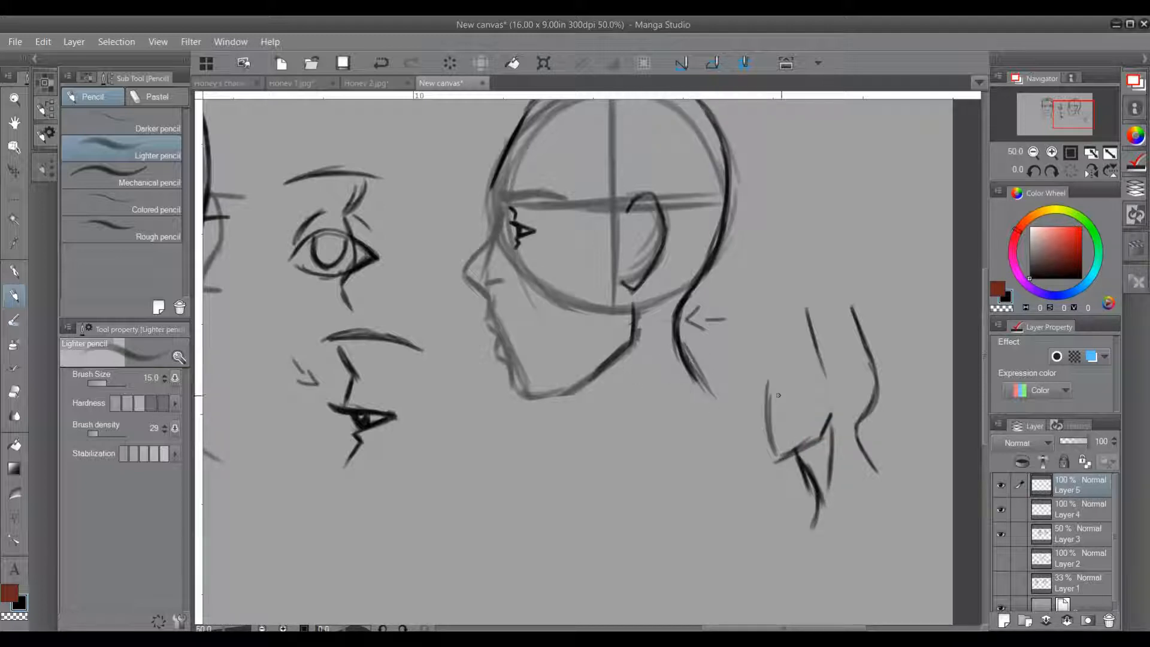
Step: Add an ear and a rounded skull outline to the small turned head
{"action": "left_click_drag", "start_coordinate": [829, 377], "coordinate": [841, 403]}
{"action": "mouse_move", "coordinate": [768, 394]}
{"action": "left_mouse_down"}
{"action": "mouse_move", "coordinate": [798, 337]}
{"action": "mouse_move", "coordinate": [843, 331]}
{"action": "mouse_move", "coordinate": [877, 378]}
{"action": "left_mouse_up"}
{"action": "left_click_drag", "start_coordinate": [859, 338], "coordinate": [877, 400]}
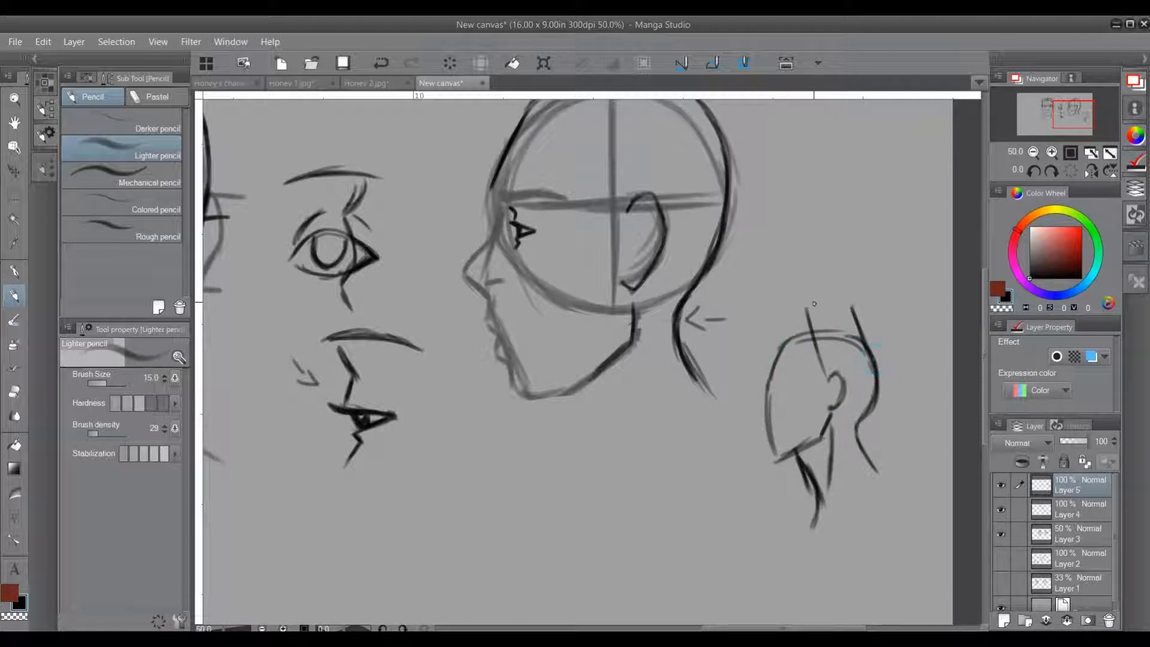
Step: Try to extend the large profile's chin line toward the throat, and undo the strokes
{"action": "mouse_move", "coordinate": [582, 396]}
{"action": "left_mouse_down"}
{"action": "mouse_move", "coordinate": [515, 383]}
{"action": "mouse_move", "coordinate": [562, 394]}
{"action": "left_mouse_up"}
{"action": "mouse_move", "coordinate": [531, 394]}
{"action": "left_mouse_down"}
{"action": "mouse_move", "coordinate": [563, 401]}
{"action": "mouse_move", "coordinate": [537, 399]}
{"action": "mouse_move", "coordinate": [514, 376]}
{"action": "mouse_move", "coordinate": [571, 406]}
{"action": "left_mouse_up"}
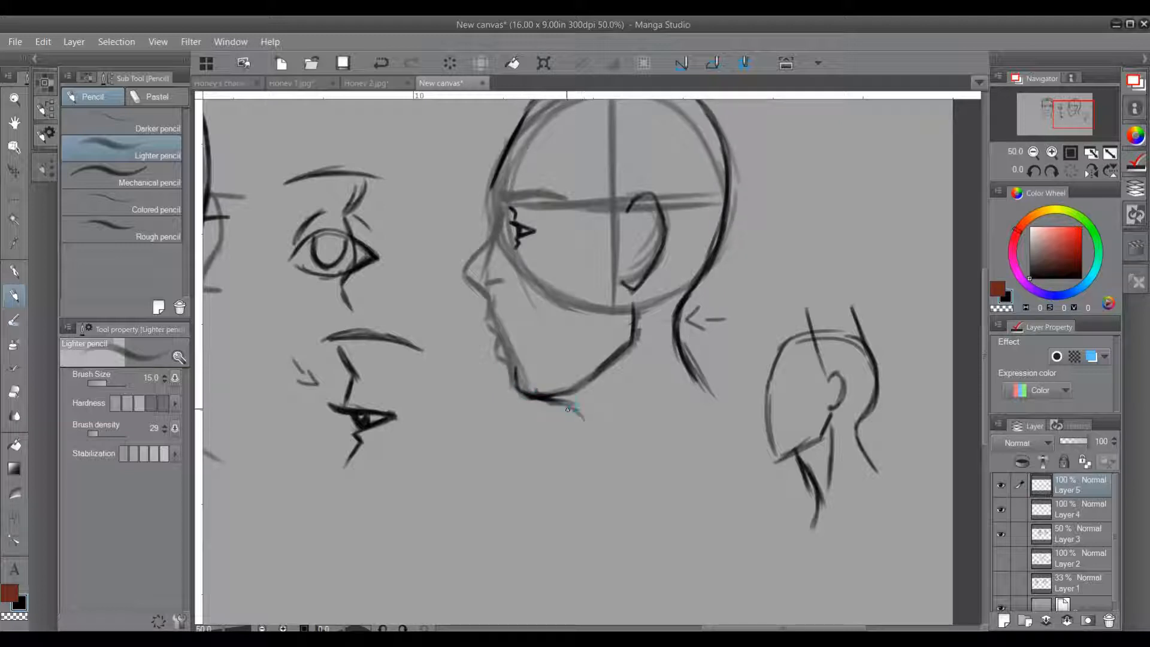
{"action": "key", "text": "ctrl+z"}
{"action": "key", "text": "ctrl+z"}
{"action": "key", "text": "ctrl+z"}
Step: Draw the throat line from under the profile's chin and continue the back of the neck into a sloping shoulder line
{"action": "mouse_move", "coordinate": [543, 397]}
{"action": "left_mouse_down"}
{"action": "mouse_move", "coordinate": [573, 391]}
{"action": "mouse_move", "coordinate": [617, 444]}
{"action": "left_mouse_up"}
{"action": "left_click_drag", "start_coordinate": [578, 402], "coordinate": [636, 485]}
{"action": "left_click_drag", "start_coordinate": [622, 446], "coordinate": [634, 497]}
{"action": "left_click_drag", "start_coordinate": [682, 350], "coordinate": [766, 427]}
{"action": "left_click_drag", "start_coordinate": [710, 388], "coordinate": [772, 430]}
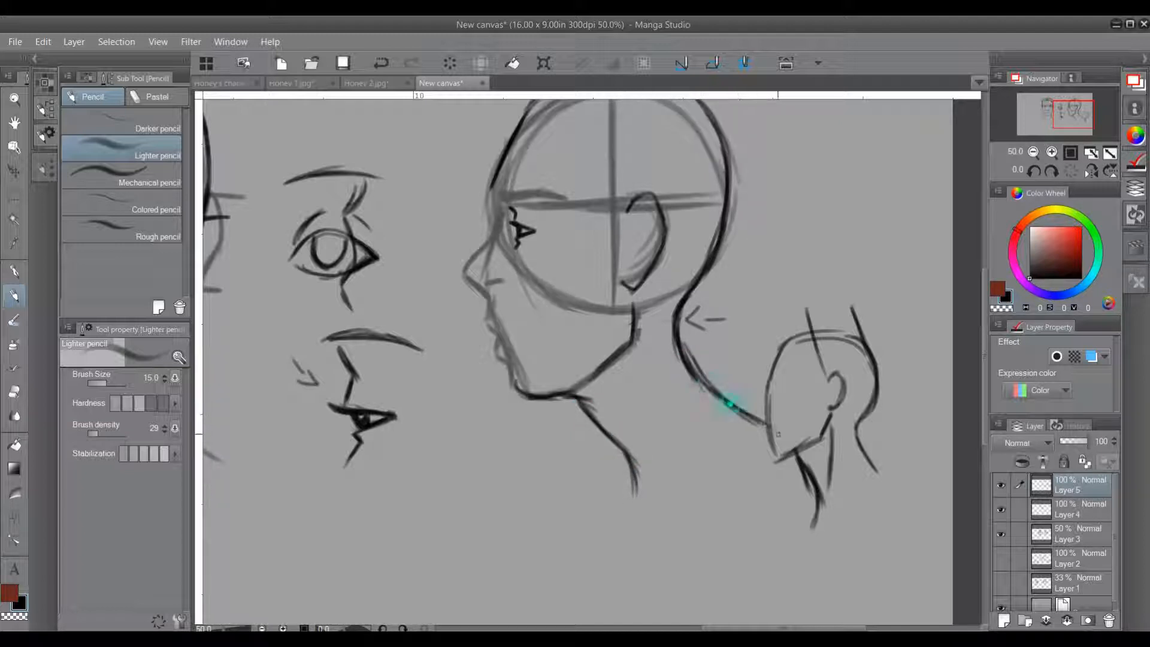
Step: Add the neck muscle line running down from behind the jaw and a slanted collarbone line at the base of the neck
{"action": "left_click_drag", "start_coordinate": [634, 314], "coordinate": [640, 413]}
{"action": "left_click_drag", "start_coordinate": [637, 367], "coordinate": [645, 459]}
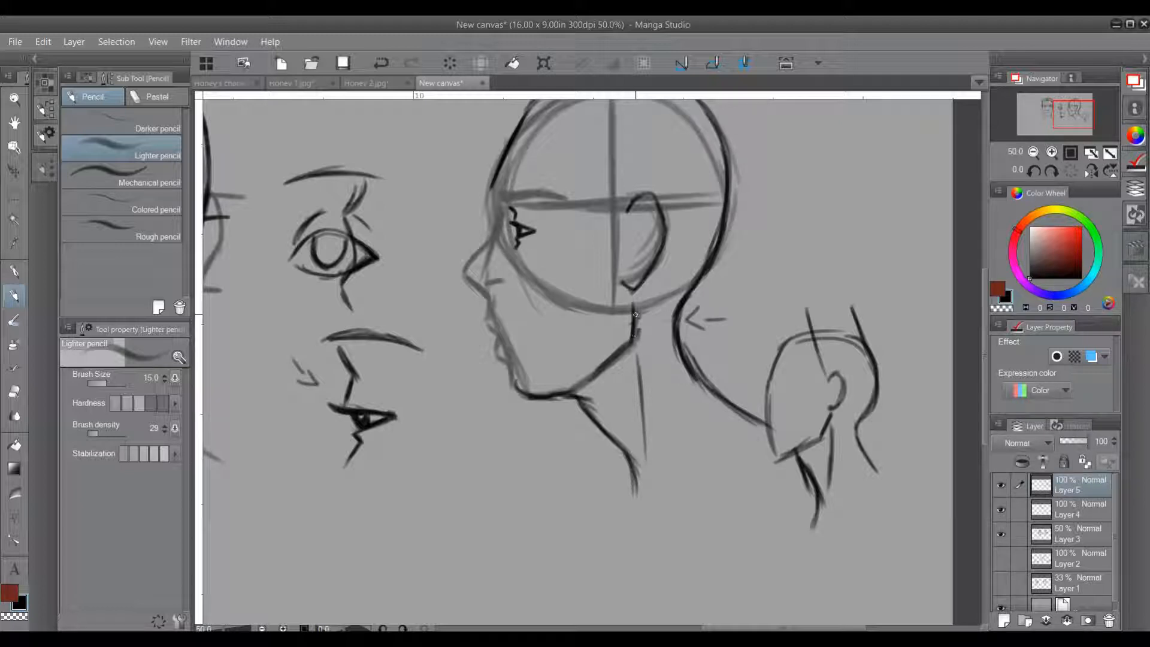
{"action": "mouse_move", "coordinate": [625, 285]}
{"action": "left_mouse_down"}
{"action": "mouse_move", "coordinate": [634, 332]}
{"action": "mouse_move", "coordinate": [632, 310]}
{"action": "left_mouse_up"}
{"action": "left_click_drag", "start_coordinate": [640, 488], "coordinate": [634, 465]}
{"action": "mouse_move", "coordinate": [680, 514]}
{"action": "left_mouse_down"}
{"action": "mouse_move", "coordinate": [783, 474]}
{"action": "mouse_move", "coordinate": [774, 479]}
{"action": "left_mouse_up"}
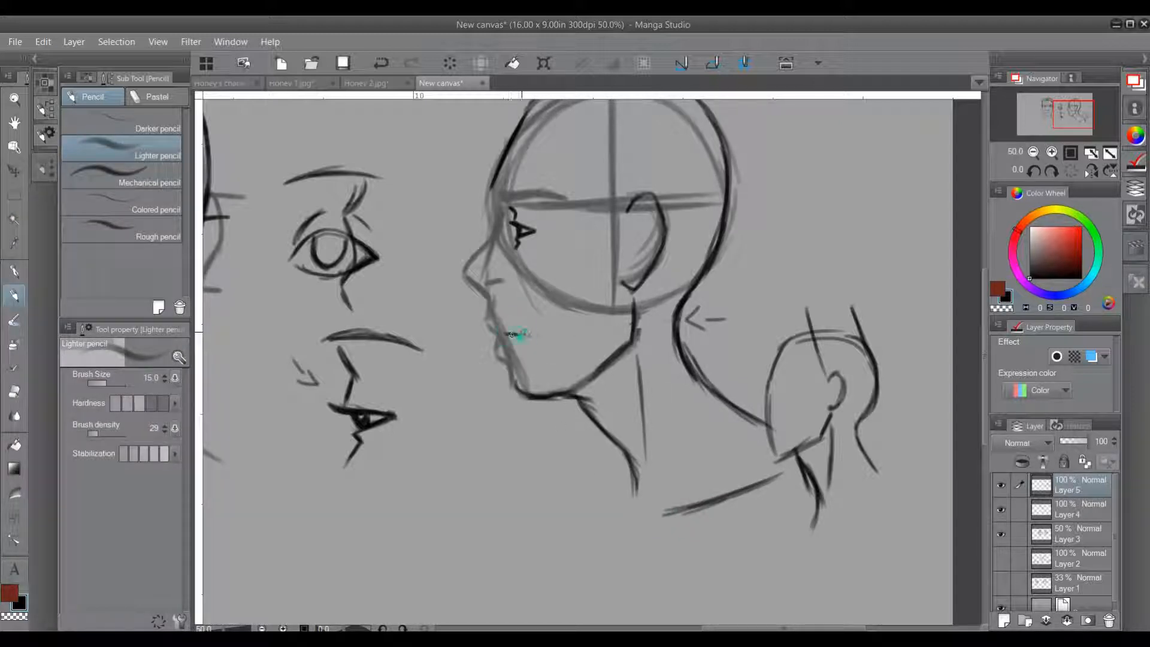
Step: Draw the profile's mouth line and darken the contour of the lips and chin
{"action": "left_click_drag", "start_coordinate": [514, 334], "coordinate": [534, 333]}
{"action": "mouse_move", "coordinate": [485, 298]}
{"action": "left_mouse_down"}
{"action": "mouse_move", "coordinate": [515, 380]}
{"action": "mouse_move", "coordinate": [524, 345]}
{"action": "left_mouse_up"}
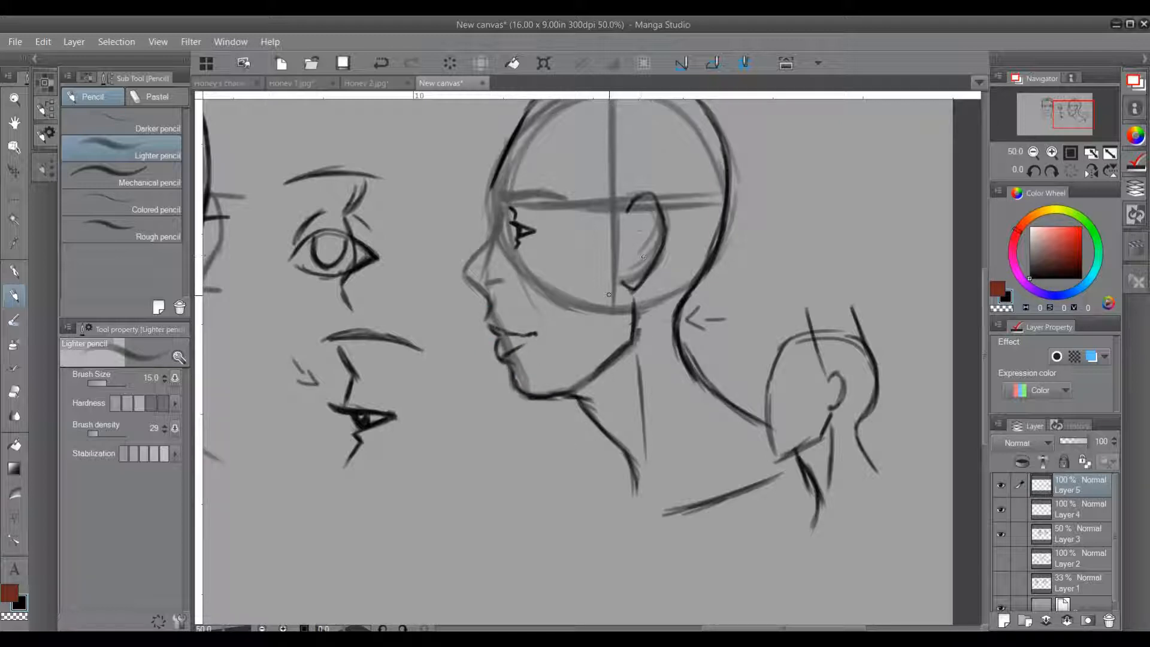
Step: Draw the raised top edge of the hair above the skull and a short upright stroke at the front hairline
{"action": "left_click_drag", "start_coordinate": [577, 330], "coordinate": [589, 385]}
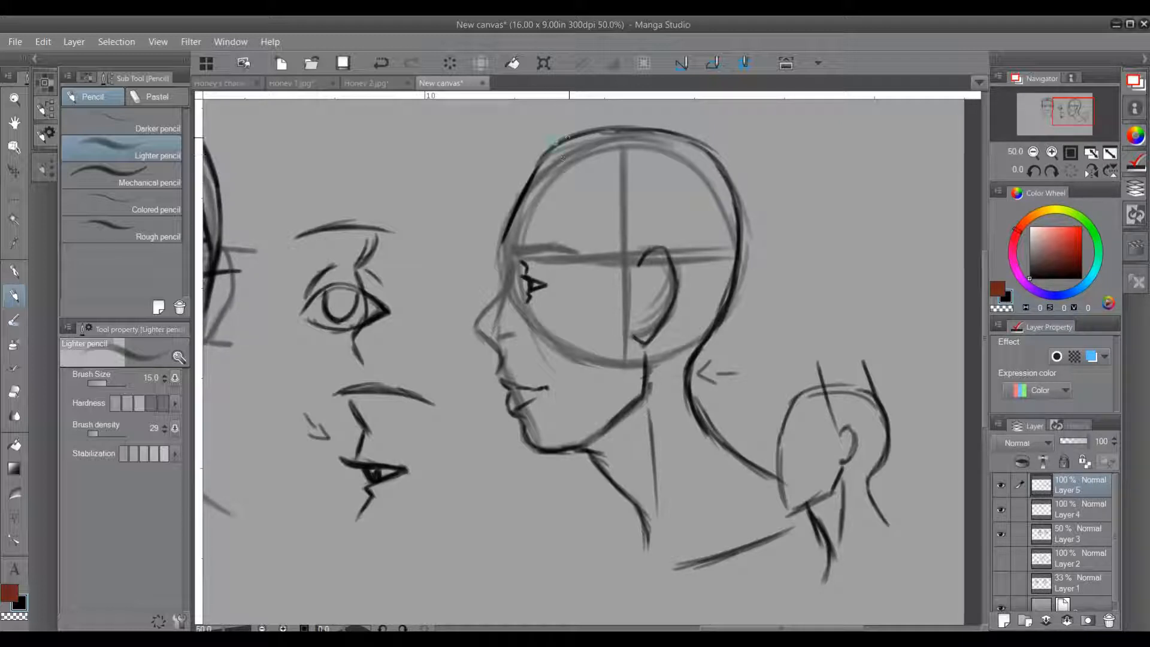
{"action": "left_click_drag", "start_coordinate": [543, 129], "coordinate": [663, 129]}
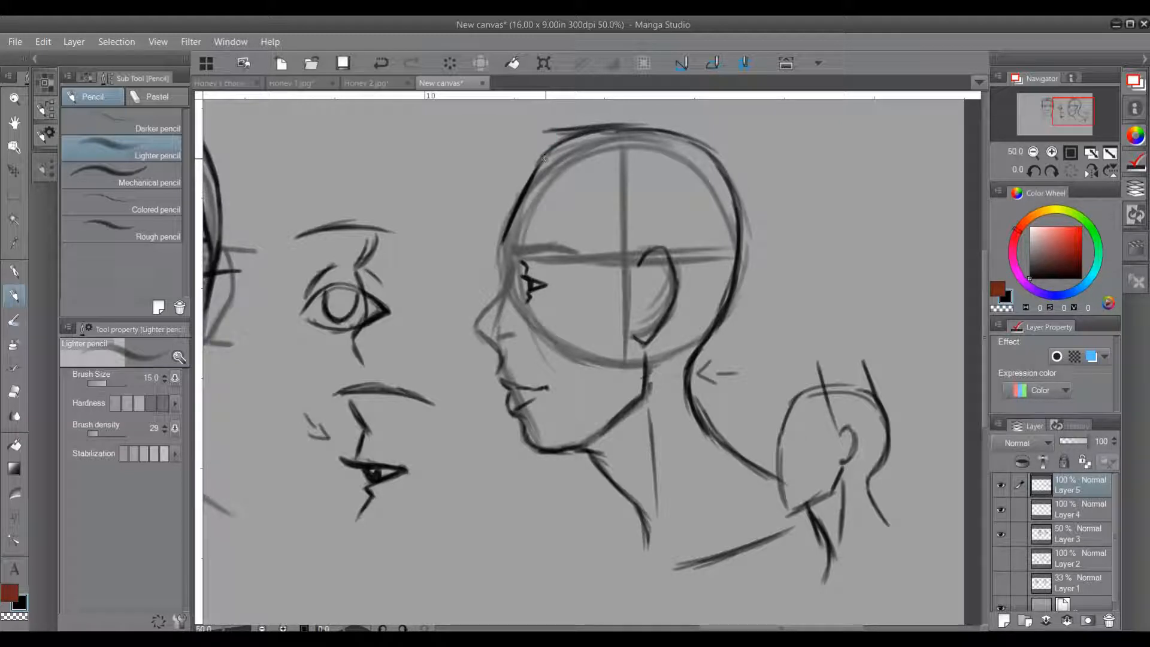
{"action": "left_click_drag", "start_coordinate": [538, 165], "coordinate": [534, 134]}
Step: Try a hairline from the forehead back across the temple and down to the sideburn, and undo it
{"action": "left_click_drag", "start_coordinate": [537, 166], "coordinate": [601, 154]}
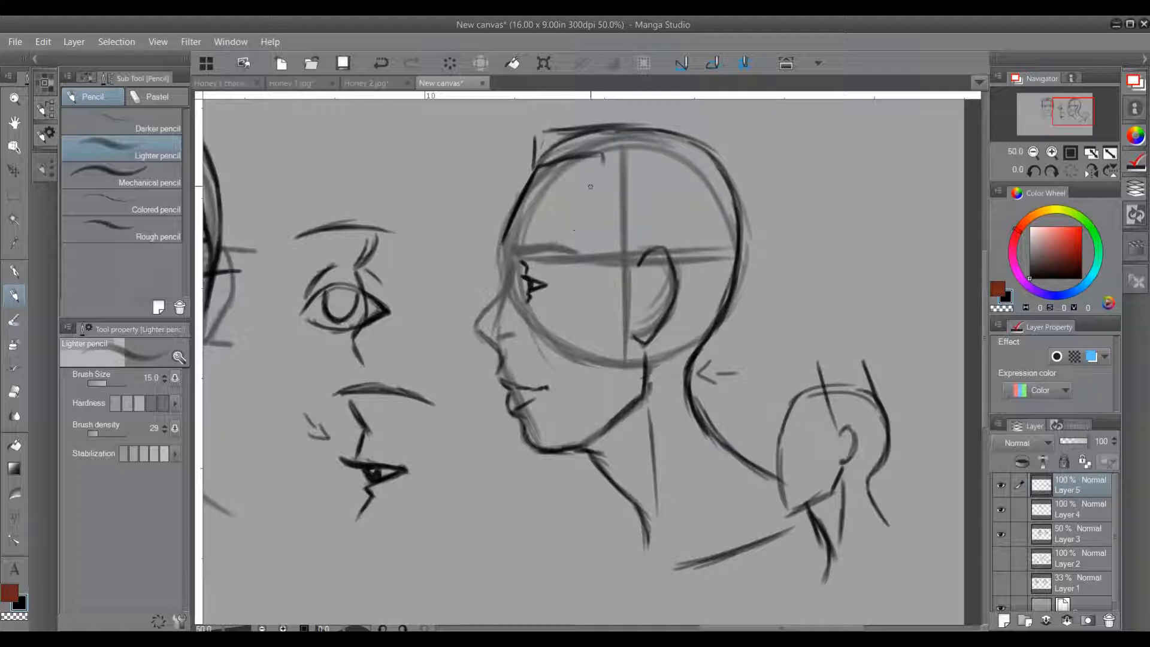
{"action": "mouse_move", "coordinate": [538, 166]}
{"action": "left_mouse_down"}
{"action": "mouse_move", "coordinate": [609, 150]}
{"action": "mouse_move", "coordinate": [584, 181]}
{"action": "mouse_move", "coordinate": [606, 231]}
{"action": "left_mouse_up"}
{"action": "mouse_move", "coordinate": [584, 193]}
{"action": "left_mouse_down"}
{"action": "mouse_move", "coordinate": [614, 246]}
{"action": "mouse_move", "coordinate": [611, 302]}
{"action": "left_mouse_up"}
{"action": "left_click_drag", "start_coordinate": [623, 257], "coordinate": [610, 293]}
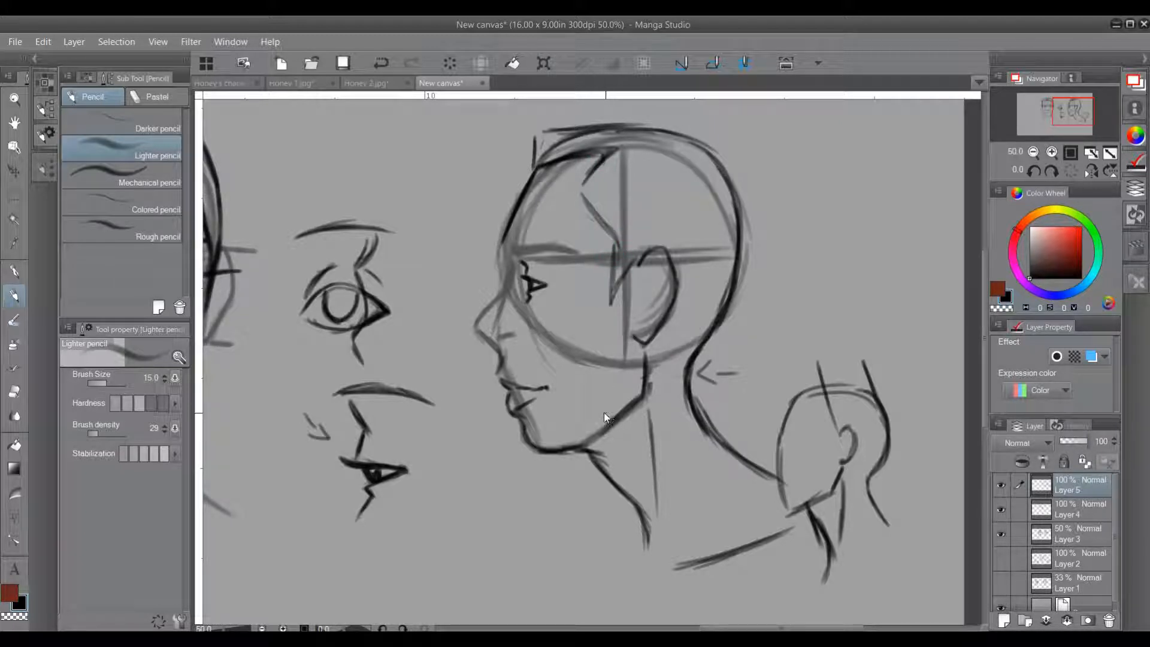
{"action": "key", "text": "ctrl+z"}
{"action": "key", "text": "ctrl+z"}
{"action": "key", "text": "ctrl+z"}
{"action": "key", "text": "ctrl+z"}
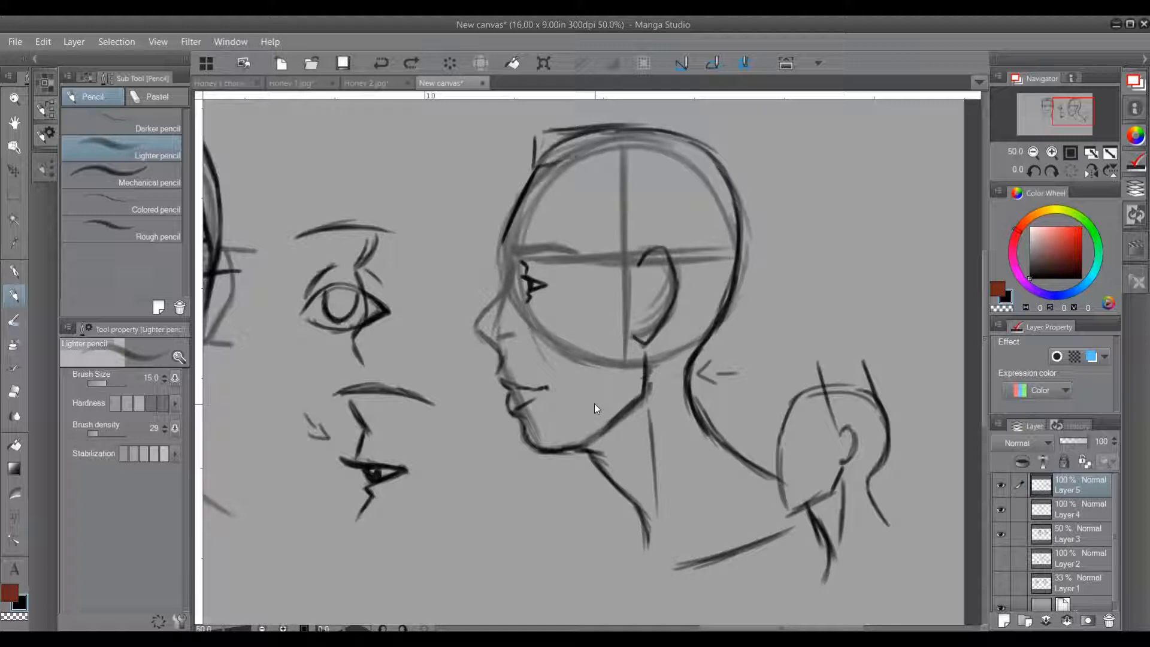
Step: Draw the profile's hairline curving back from the forehead, dropping down the temple and ending in a pointed sideburn before the ear
{"action": "left_click_drag", "start_coordinate": [534, 164], "coordinate": [611, 182]}
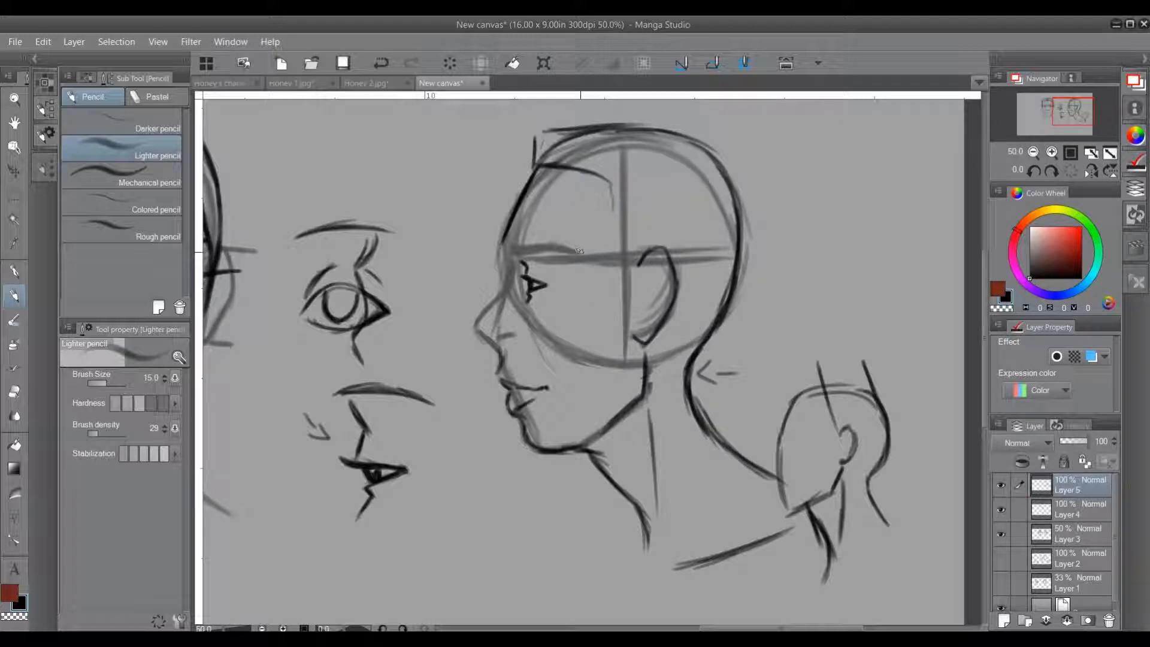
{"action": "key", "text": "ctrl+z"}
{"action": "left_click_drag", "start_coordinate": [608, 191], "coordinate": [611, 261]}
{"action": "mouse_move", "coordinate": [613, 249]}
{"action": "left_mouse_down"}
{"action": "mouse_move", "coordinate": [623, 283]}
{"action": "mouse_move", "coordinate": [638, 254]}
{"action": "mouse_move", "coordinate": [630, 270]}
{"action": "left_mouse_up"}
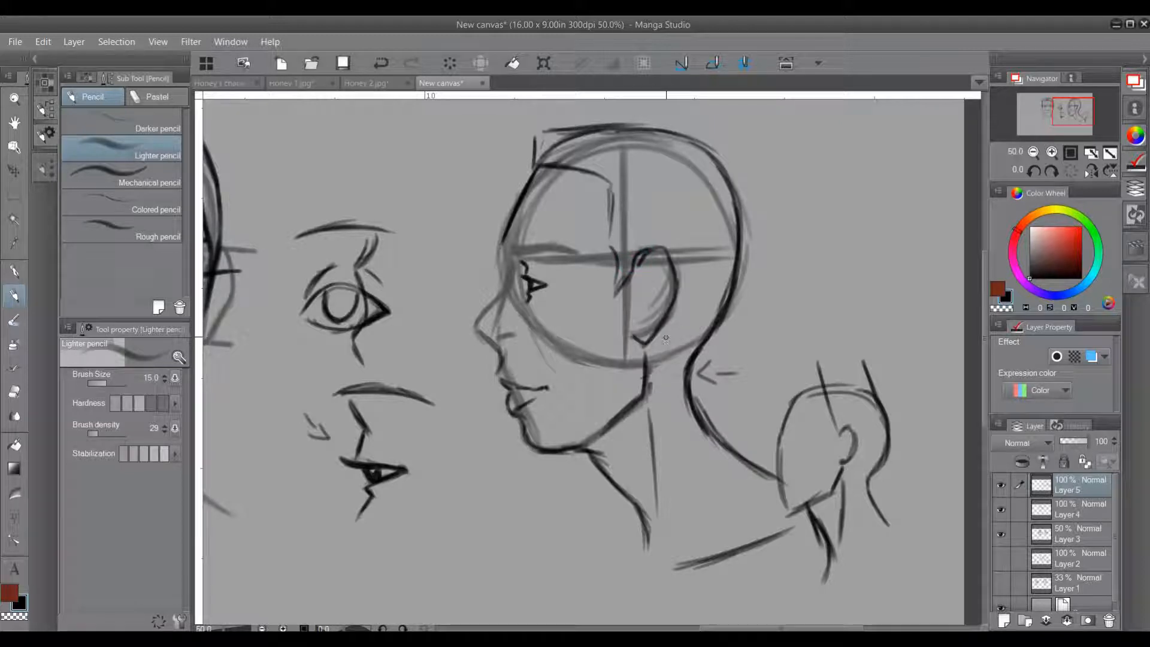
Step: Draw the hairline behind the profile's ear, slanting down to meet the nape
{"action": "mouse_move", "coordinate": [670, 322]}
{"action": "left_mouse_down"}
{"action": "mouse_move", "coordinate": [660, 355]}
{"action": "mouse_move", "coordinate": [699, 371]}
{"action": "left_mouse_up"}
{"action": "left_click_drag", "start_coordinate": [716, 328], "coordinate": [689, 373]}
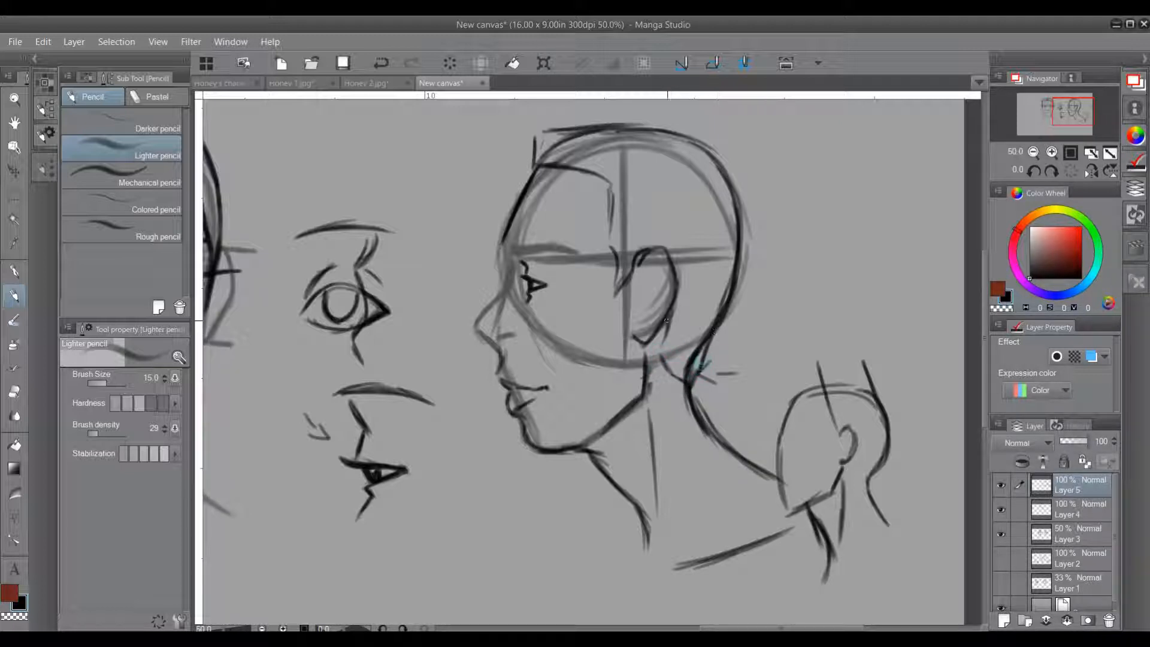
{"action": "left_click_drag", "start_coordinate": [671, 304], "coordinate": [657, 354]}
{"action": "left_click_drag", "start_coordinate": [668, 324], "coordinate": [680, 380]}
{"action": "key", "text": "ctrl+z"}
{"action": "key", "text": "ctrl+z"}
{"action": "left_click_drag", "start_coordinate": [675, 389], "coordinate": [689, 396]}
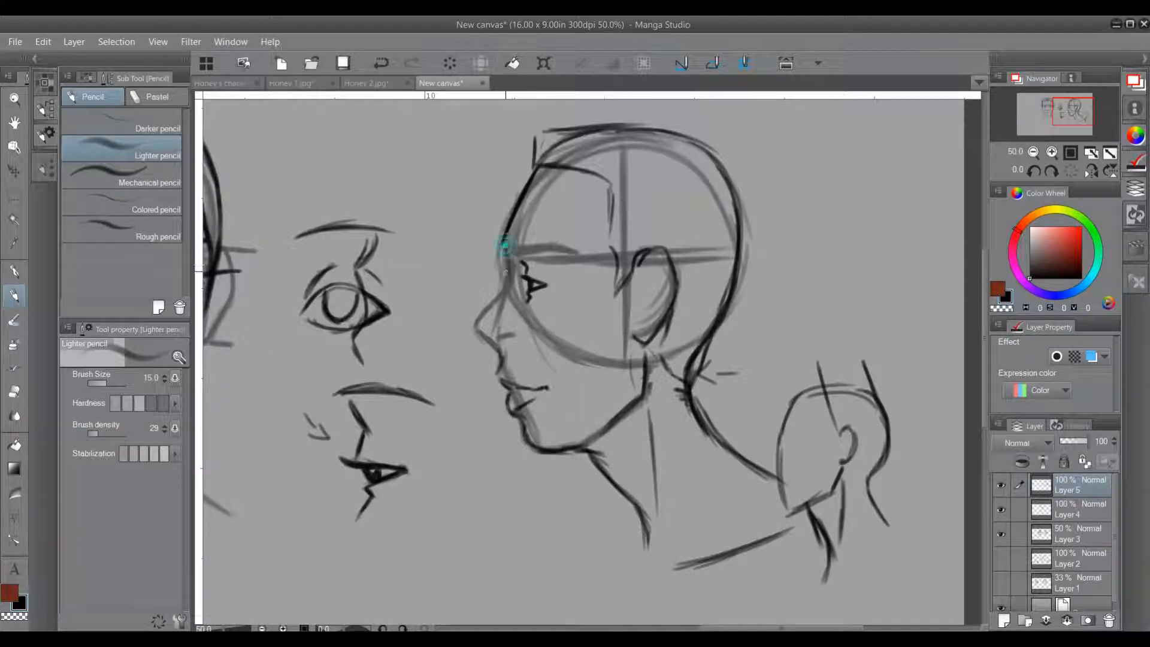
Step: Darken the profile's nose contour, add the nostril and nose wing, and reinforce the eyebrow
{"action": "mouse_move", "coordinate": [477, 316]}
{"action": "left_mouse_down"}
{"action": "mouse_move", "coordinate": [491, 344]}
{"action": "mouse_move", "coordinate": [485, 329]}
{"action": "mouse_move", "coordinate": [512, 334]}
{"action": "left_mouse_up"}
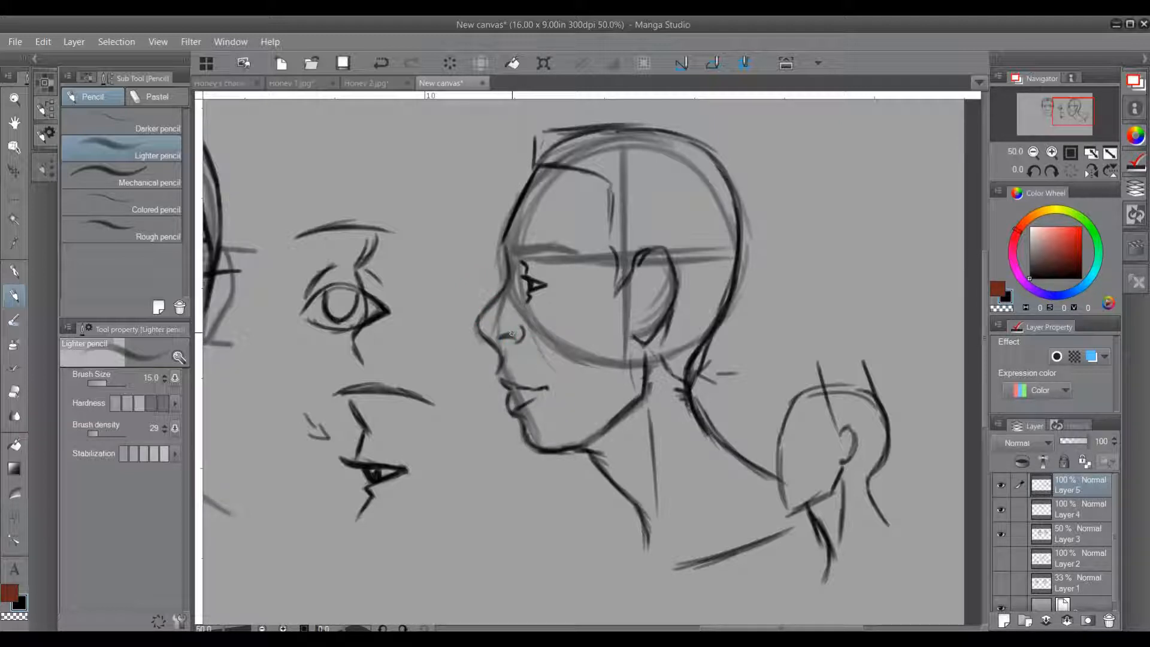
{"action": "left_click_drag", "start_coordinate": [470, 506], "coordinate": [515, 514]}
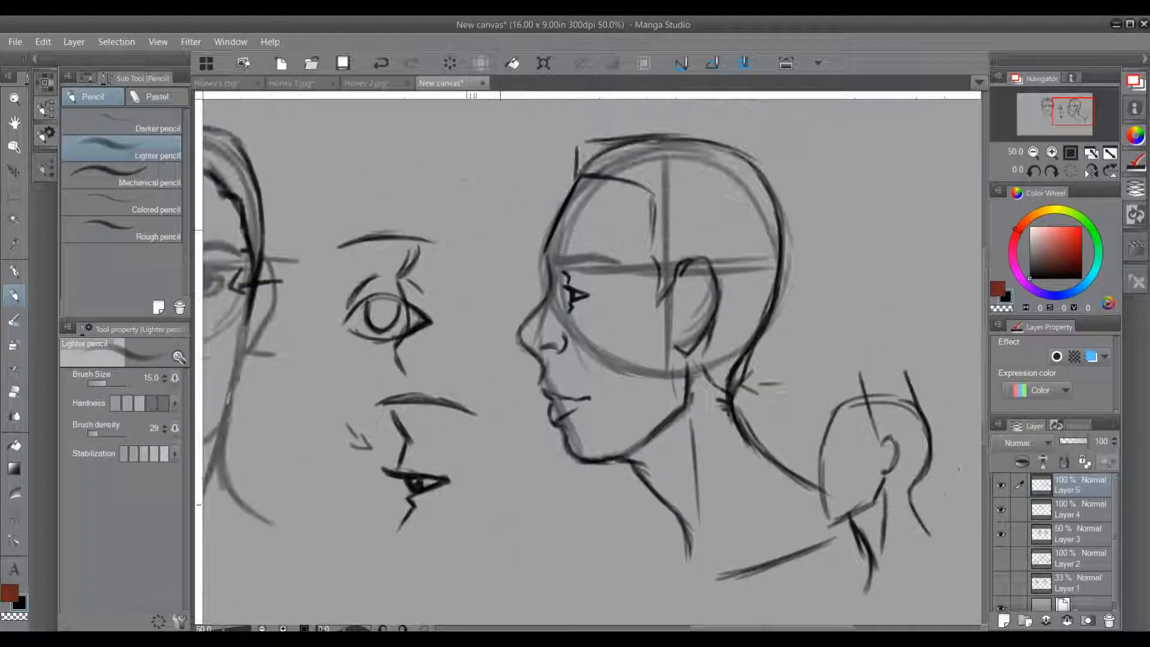
{"action": "left_click_drag", "start_coordinate": [556, 260], "coordinate": [610, 258]}
Step: Sketch a small front-view head in the canvas's empty lower-left area, with an oval cranium, tapered jaw and an arrow at the jaw corner
{"action": "mouse_move", "coordinate": [477, 519]}
{"action": "left_mouse_down"}
{"action": "mouse_move", "coordinate": [713, 298]}
{"action": "mouse_move", "coordinate": [790, 282]}
{"action": "left_mouse_up"}
{"action": "mouse_move", "coordinate": [569, 297]}
{"action": "left_mouse_down"}
{"action": "mouse_move", "coordinate": [649, 429]}
{"action": "mouse_move", "coordinate": [632, 408]}
{"action": "mouse_move", "coordinate": [699, 303]}
{"action": "left_mouse_up"}
{"action": "left_click_drag", "start_coordinate": [641, 414], "coordinate": [754, 375]}
{"action": "left_click_drag", "start_coordinate": [602, 421], "coordinate": [732, 414]}
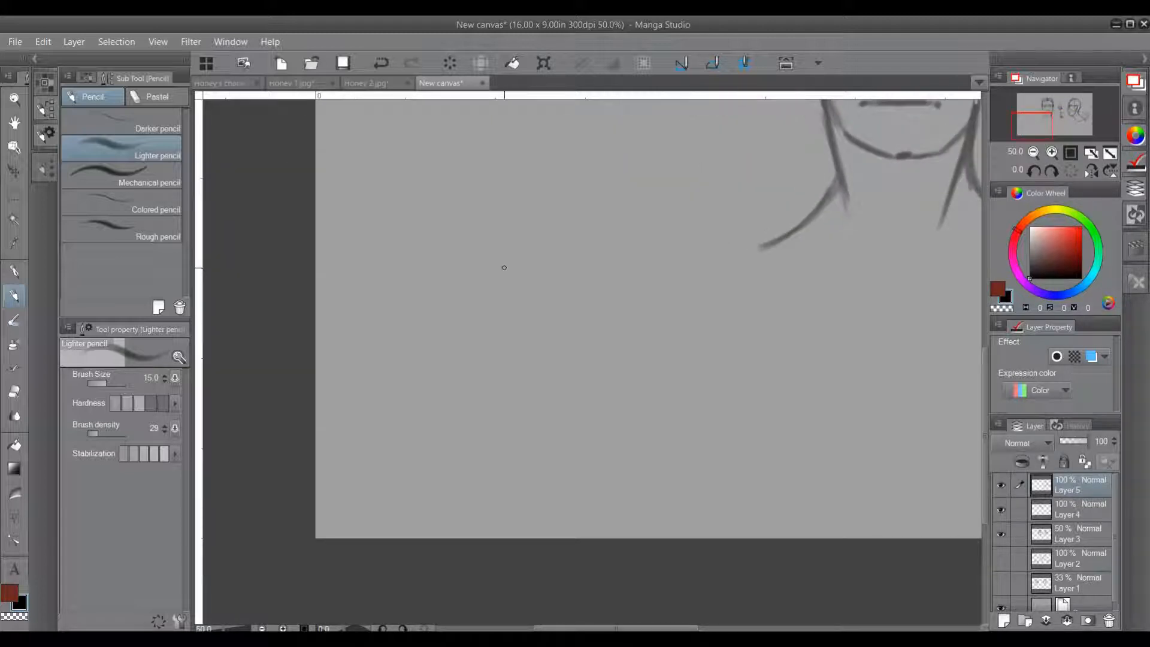
{"action": "mouse_move", "coordinate": [463, 240]}
{"action": "left_mouse_down"}
{"action": "mouse_move", "coordinate": [509, 291]}
{"action": "mouse_move", "coordinate": [427, 286]}
{"action": "left_mouse_up"}
{"action": "mouse_move", "coordinate": [432, 327]}
{"action": "left_mouse_down"}
{"action": "mouse_move", "coordinate": [445, 375]}
{"action": "mouse_move", "coordinate": [471, 388]}
{"action": "mouse_move", "coordinate": [501, 370]}
{"action": "mouse_move", "coordinate": [504, 316]}
{"action": "mouse_move", "coordinate": [496, 375]}
{"action": "left_mouse_up"}
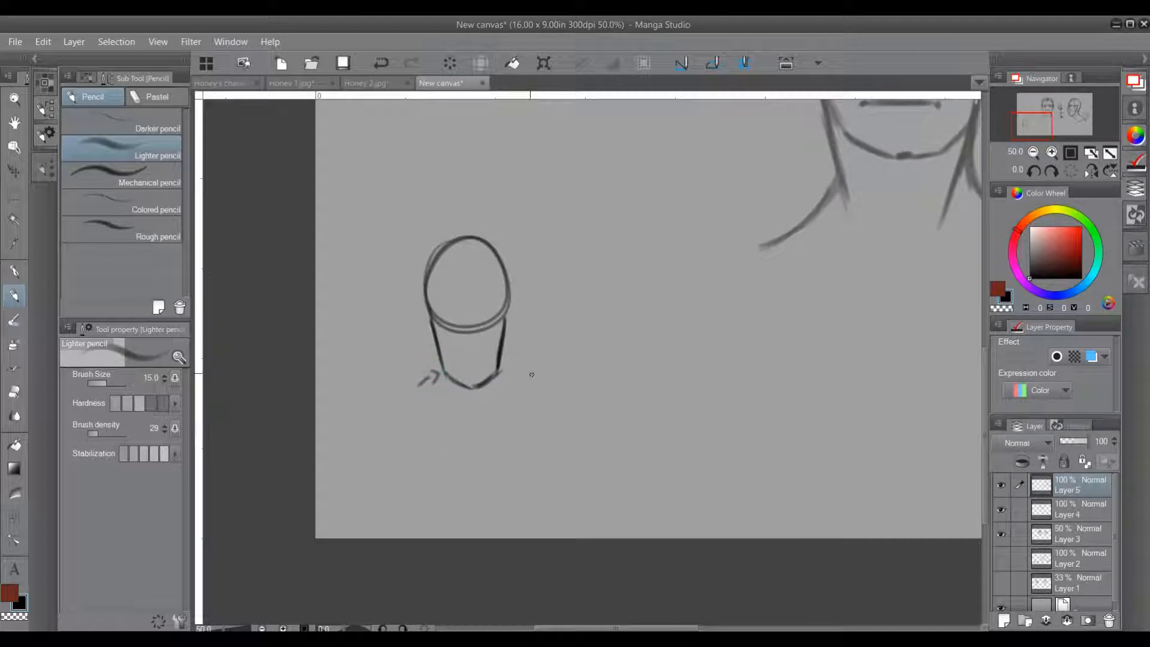
Step: Add both ears, a vertical centre line and a horizontal eye guideline to the small front-view head
{"action": "left_click_drag", "start_coordinate": [421, 313], "coordinate": [424, 337]}
{"action": "mouse_move", "coordinate": [505, 309]}
{"action": "left_mouse_down"}
{"action": "mouse_move", "coordinate": [516, 327]}
{"action": "mouse_move", "coordinate": [497, 346]}
{"action": "left_mouse_up"}
{"action": "left_click_drag", "start_coordinate": [472, 276], "coordinate": [473, 372]}
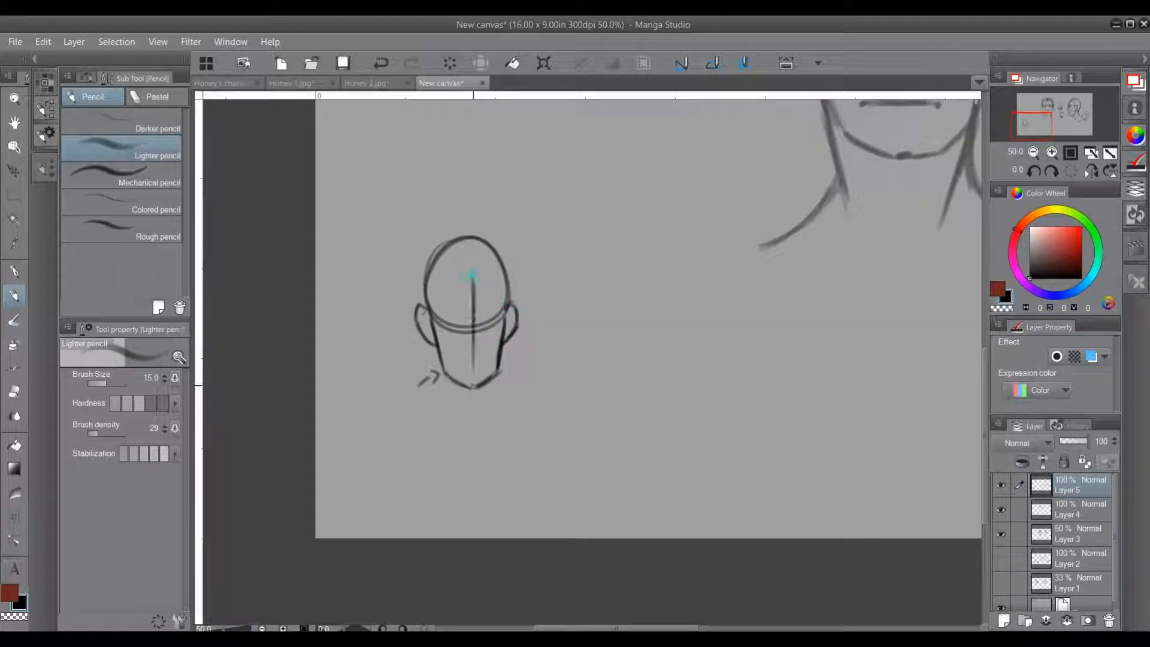
{"action": "left_click_drag", "start_coordinate": [444, 317], "coordinate": [488, 325]}
Step: Add the neck, sloping shoulders, collarbones and a neck muscle line to the small front-view head
{"action": "mouse_move", "coordinate": [442, 362]}
{"action": "left_mouse_down"}
{"action": "mouse_move", "coordinate": [450, 427]}
{"action": "mouse_move", "coordinate": [442, 414]}
{"action": "mouse_move", "coordinate": [413, 437]}
{"action": "left_mouse_up"}
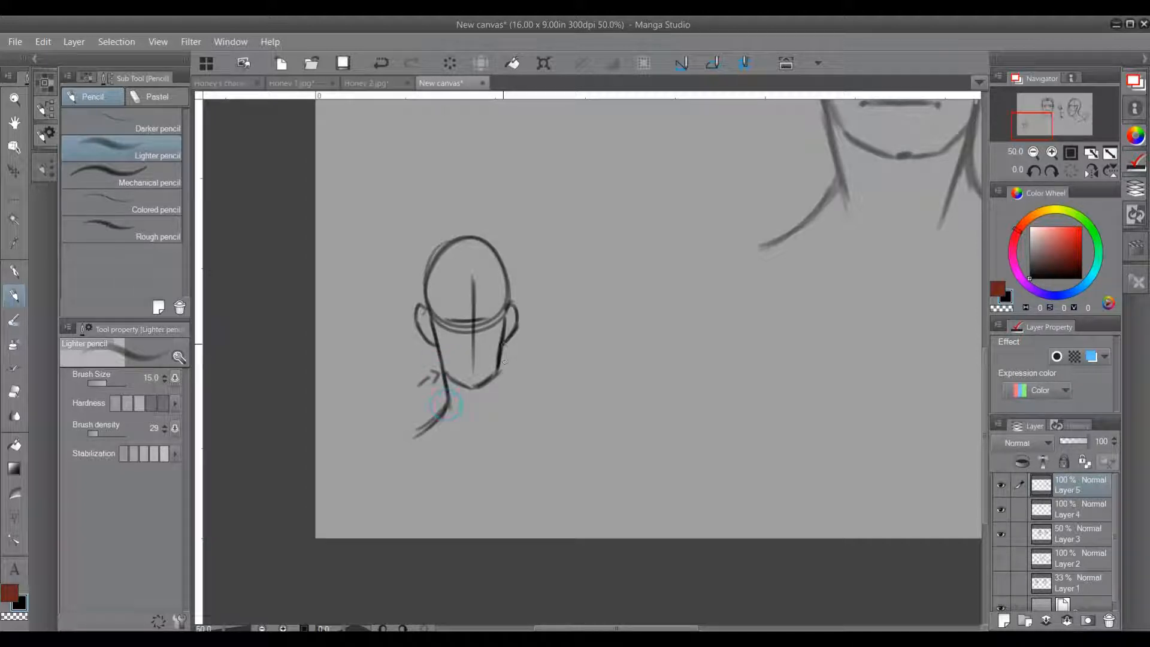
{"action": "mouse_move", "coordinate": [505, 336]}
{"action": "left_mouse_down"}
{"action": "mouse_move", "coordinate": [495, 413]}
{"action": "mouse_move", "coordinate": [524, 429]}
{"action": "left_mouse_up"}
{"action": "left_click_drag", "start_coordinate": [476, 465], "coordinate": [525, 441]}
{"action": "left_click_drag", "start_coordinate": [474, 406], "coordinate": [496, 377]}
{"action": "left_click_drag", "start_coordinate": [412, 440], "coordinate": [455, 462]}
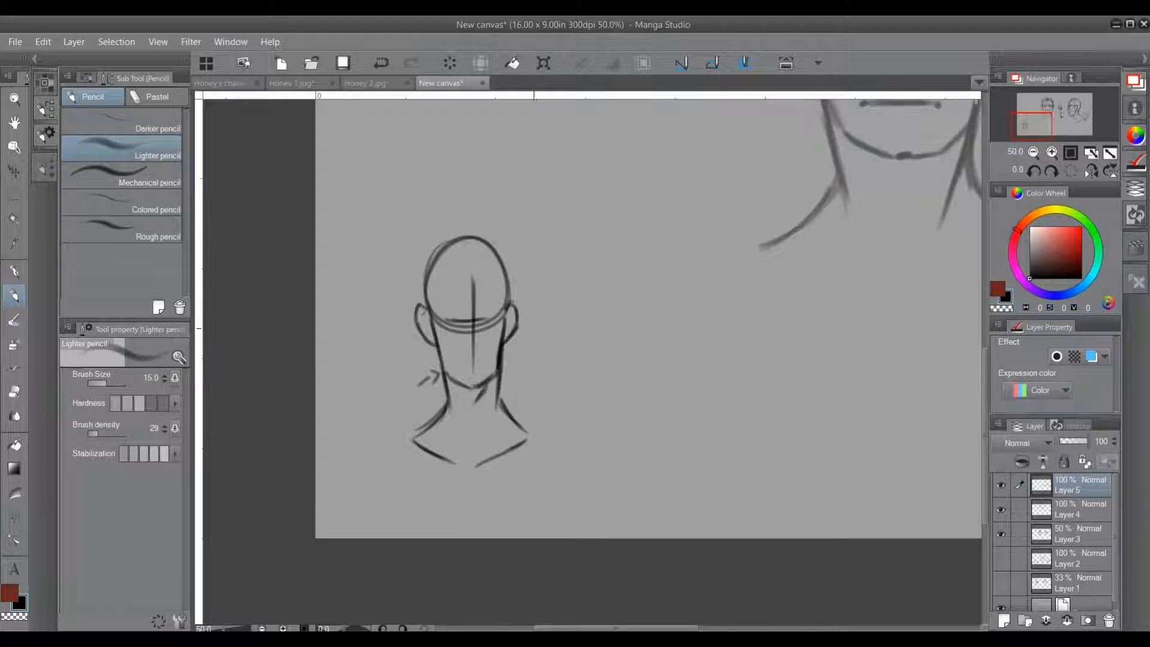
{"action": "left_click_drag", "start_coordinate": [446, 386], "coordinate": [464, 439]}
Step: Sketch a second small head beside the first, with a tilted oval cranium, a narrow rounded jaw and both ears
{"action": "mouse_move", "coordinate": [624, 260]}
{"action": "left_mouse_down"}
{"action": "mouse_move", "coordinate": [662, 264]}
{"action": "mouse_move", "coordinate": [659, 252]}
{"action": "mouse_move", "coordinate": [688, 300]}
{"action": "mouse_move", "coordinate": [702, 297]}
{"action": "mouse_move", "coordinate": [690, 286]}
{"action": "left_mouse_up"}
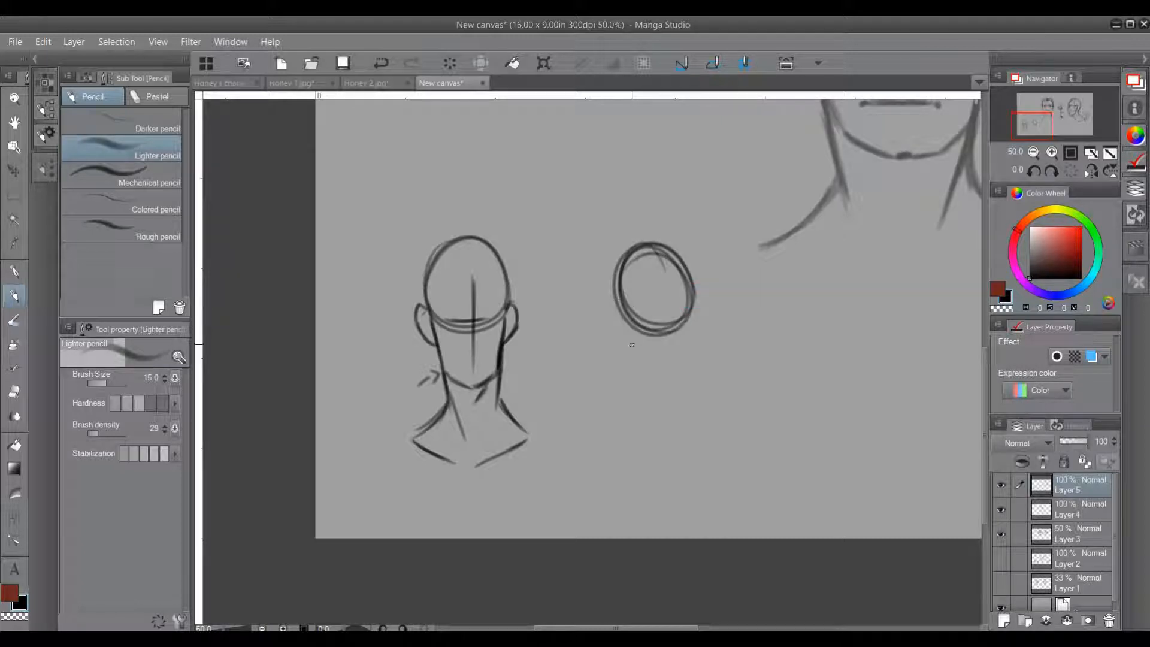
{"action": "mouse_move", "coordinate": [620, 311]}
{"action": "left_mouse_down"}
{"action": "mouse_move", "coordinate": [658, 373]}
{"action": "mouse_move", "coordinate": [647, 371]}
{"action": "mouse_move", "coordinate": [665, 376]}
{"action": "mouse_move", "coordinate": [694, 286]}
{"action": "left_mouse_up"}
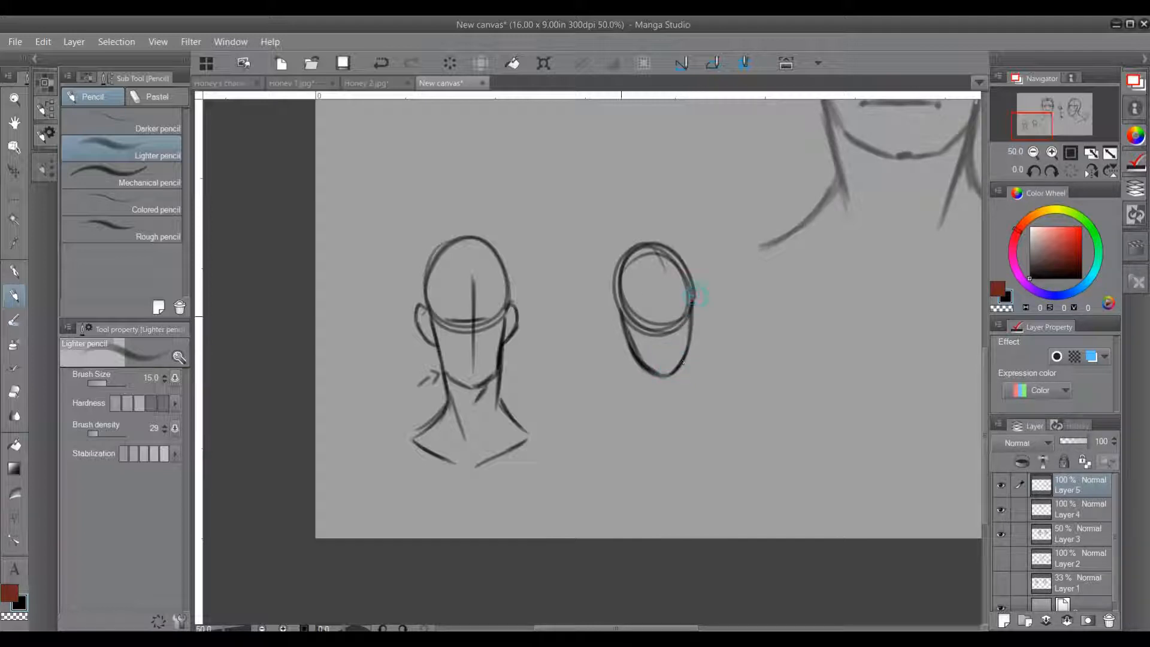
{"action": "mouse_move", "coordinate": [618, 308]}
{"action": "left_mouse_down"}
{"action": "mouse_move", "coordinate": [609, 304]}
{"action": "mouse_move", "coordinate": [605, 318]}
{"action": "mouse_move", "coordinate": [626, 343]}
{"action": "left_mouse_up"}
{"action": "left_click_drag", "start_coordinate": [694, 303], "coordinate": [692, 324]}
Step: Give the second small head a slim neck, shoulders and collarbones, plus vertical centre and horizontal eye guidelines
{"action": "mouse_move", "coordinate": [646, 389]}
{"action": "left_mouse_down"}
{"action": "mouse_move", "coordinate": [633, 358]}
{"action": "mouse_move", "coordinate": [662, 405]}
{"action": "left_mouse_up"}
{"action": "left_click_drag", "start_coordinate": [635, 360], "coordinate": [662, 406]}
{"action": "mouse_move", "coordinate": [682, 364]}
{"action": "left_mouse_down"}
{"action": "mouse_move", "coordinate": [680, 392]}
{"action": "mouse_move", "coordinate": [615, 412]}
{"action": "left_mouse_up"}
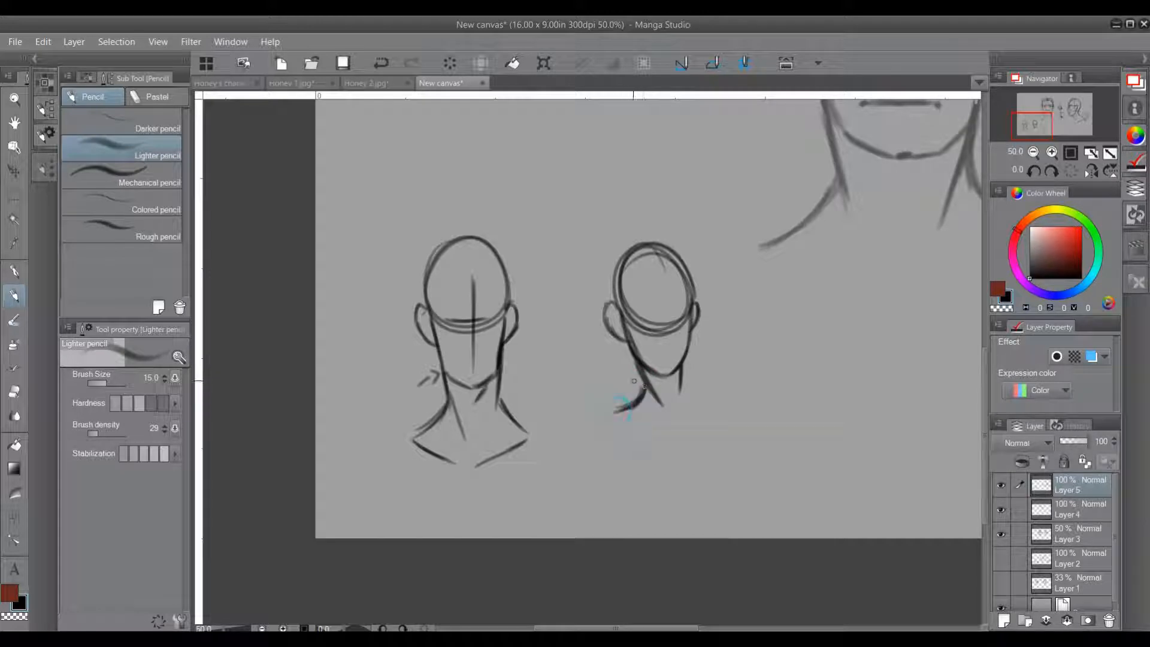
{"action": "mouse_move", "coordinate": [681, 367]}
{"action": "left_mouse_down"}
{"action": "mouse_move", "coordinate": [738, 402]}
{"action": "mouse_move", "coordinate": [700, 393]}
{"action": "mouse_move", "coordinate": [721, 412]}
{"action": "mouse_move", "coordinate": [635, 418]}
{"action": "mouse_move", "coordinate": [660, 427]}
{"action": "left_mouse_up"}
{"action": "left_click_drag", "start_coordinate": [500, 389], "coordinate": [531, 422]}
{"action": "key", "text": "ctrl+z"}
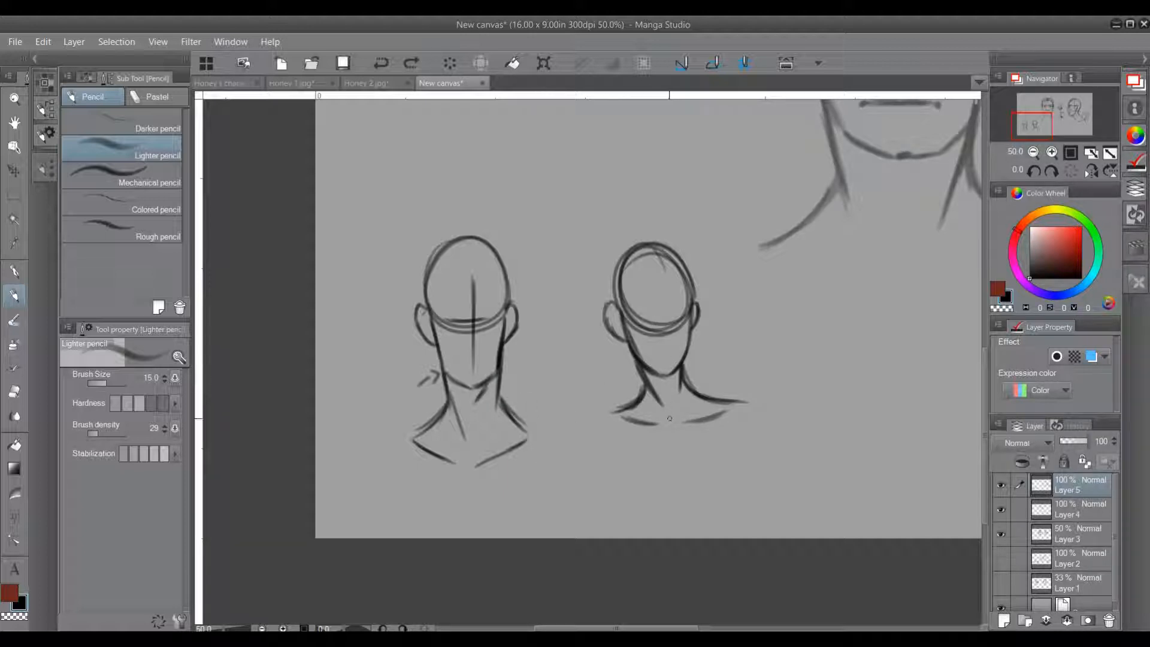
{"action": "mouse_move", "coordinate": [639, 320]}
{"action": "left_mouse_down"}
{"action": "mouse_move", "coordinate": [683, 315]}
{"action": "mouse_move", "coordinate": [665, 344]}
{"action": "left_mouse_up"}
{"action": "left_click_drag", "start_coordinate": [666, 280], "coordinate": [665, 367]}
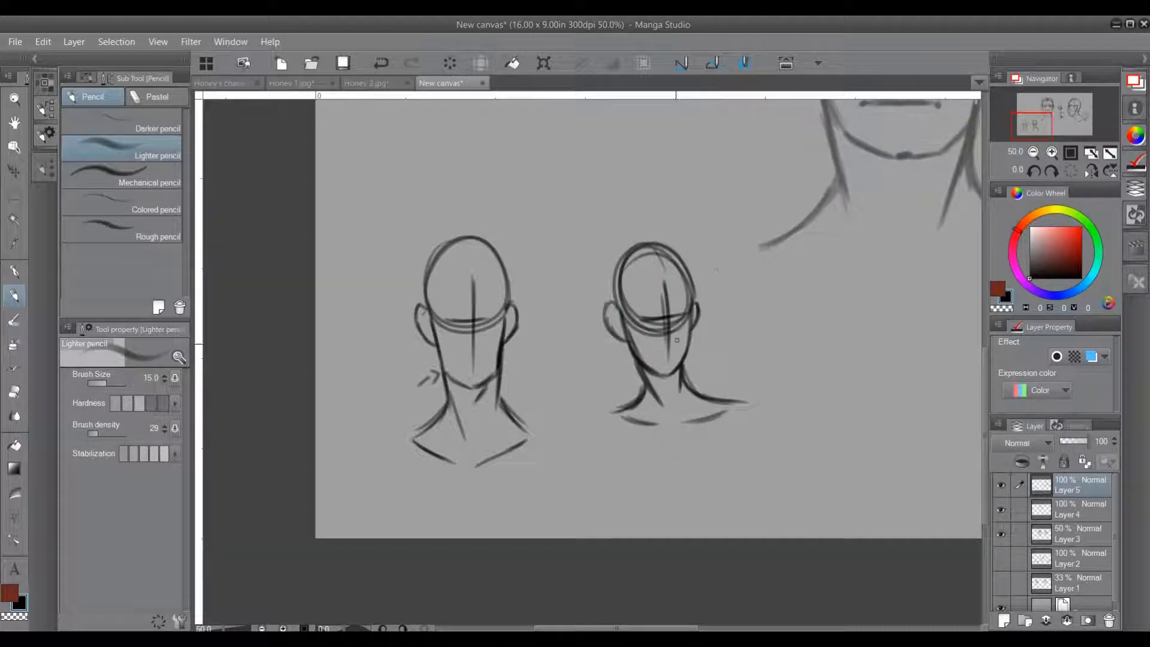
Step: Sketch a third, larger front-view head below the eye studies, with an oval cranium and a tapered jaw
{"action": "left_click_drag", "start_coordinate": [796, 412], "coordinate": [647, 380]}
{"action": "left_click_drag", "start_coordinate": [747, 391], "coordinate": [662, 411]}
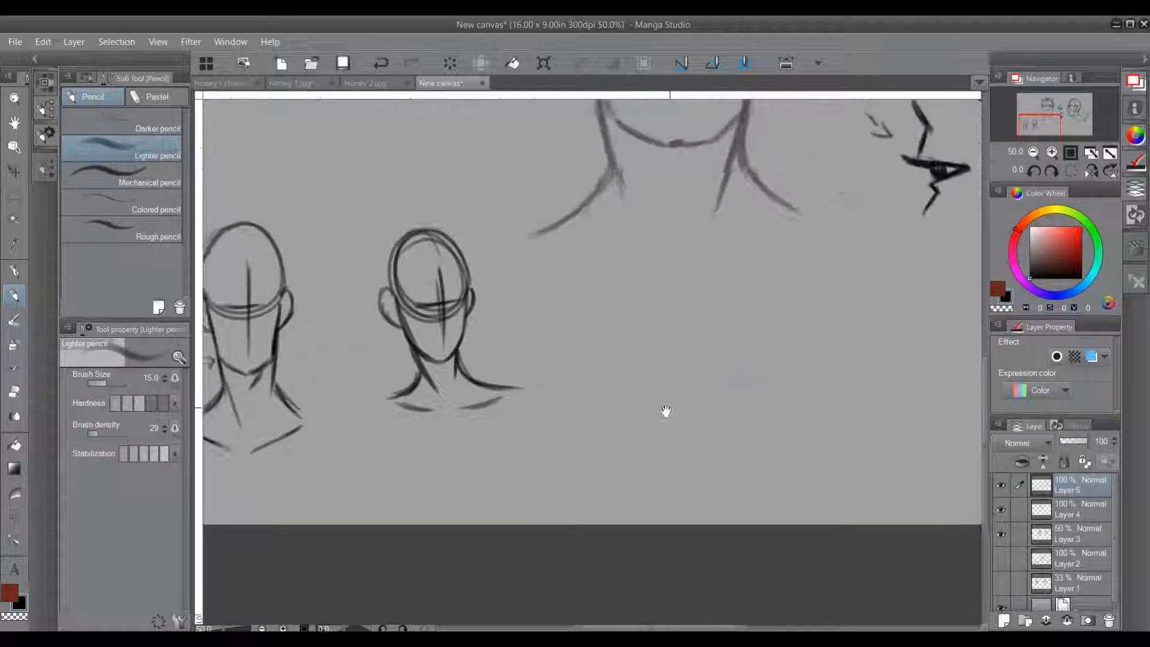
{"action": "left_click_drag", "start_coordinate": [757, 397], "coordinate": [665, 390]}
{"action": "mouse_move", "coordinate": [734, 409]}
{"action": "left_mouse_down"}
{"action": "mouse_move", "coordinate": [706, 390]}
{"action": "mouse_move", "coordinate": [654, 570]}
{"action": "mouse_move", "coordinate": [747, 318]}
{"action": "mouse_move", "coordinate": [624, 458]}
{"action": "left_mouse_up"}
{"action": "left_click_drag", "start_coordinate": [604, 414], "coordinate": [637, 460]}
{"action": "mouse_move", "coordinate": [739, 410]}
{"action": "left_mouse_down"}
{"action": "mouse_move", "coordinate": [679, 344]}
{"action": "mouse_move", "coordinate": [726, 370]}
{"action": "mouse_move", "coordinate": [634, 434]}
{"action": "mouse_move", "coordinate": [647, 533]}
{"action": "left_mouse_up"}
{"action": "left_click_drag", "start_coordinate": [620, 430], "coordinate": [690, 532]}
{"action": "mouse_move", "coordinate": [724, 476]}
{"action": "left_mouse_down"}
{"action": "mouse_move", "coordinate": [704, 527]}
{"action": "mouse_move", "coordinate": [732, 456]}
{"action": "left_mouse_up"}
{"action": "left_click_drag", "start_coordinate": [710, 516], "coordinate": [736, 409]}
{"action": "left_click_drag", "start_coordinate": [727, 483], "coordinate": [740, 398]}
Step: Draw a vertical centre line and a horizontal eye guideline on the third head
{"action": "left_click_drag", "start_coordinate": [676, 364], "coordinate": [674, 518]}
{"action": "left_click_drag", "start_coordinate": [677, 361], "coordinate": [676, 531]}
{"action": "left_click_drag", "start_coordinate": [636, 434], "coordinate": [711, 436]}
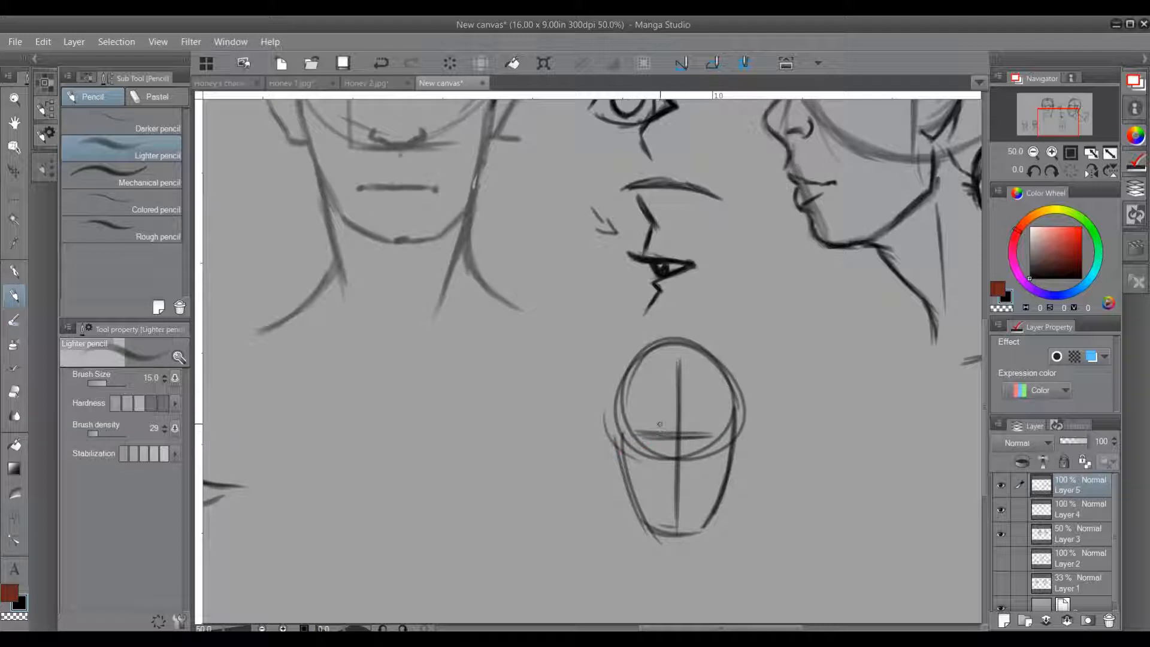
Step: Draw both eyebrows and eyes with upper lids and dark irises along the third head's eye guideline
{"action": "left_click_drag", "start_coordinate": [645, 427], "coordinate": [713, 432]}
{"action": "left_click_drag", "start_coordinate": [640, 406], "coordinate": [724, 414]}
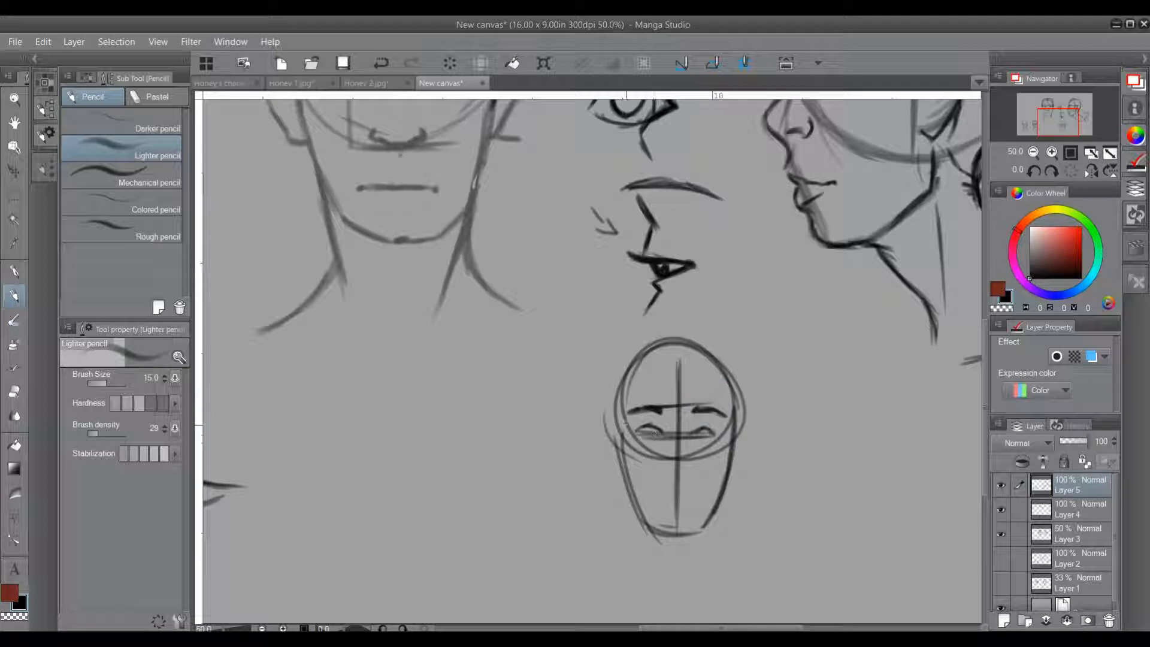
{"action": "left_click_drag", "start_coordinate": [638, 436], "coordinate": [697, 434]}
Step: Add a small nose base on the third head's centre line and a short horizontal mouth beneath it
{"action": "left_click", "coordinate": [663, 477]}
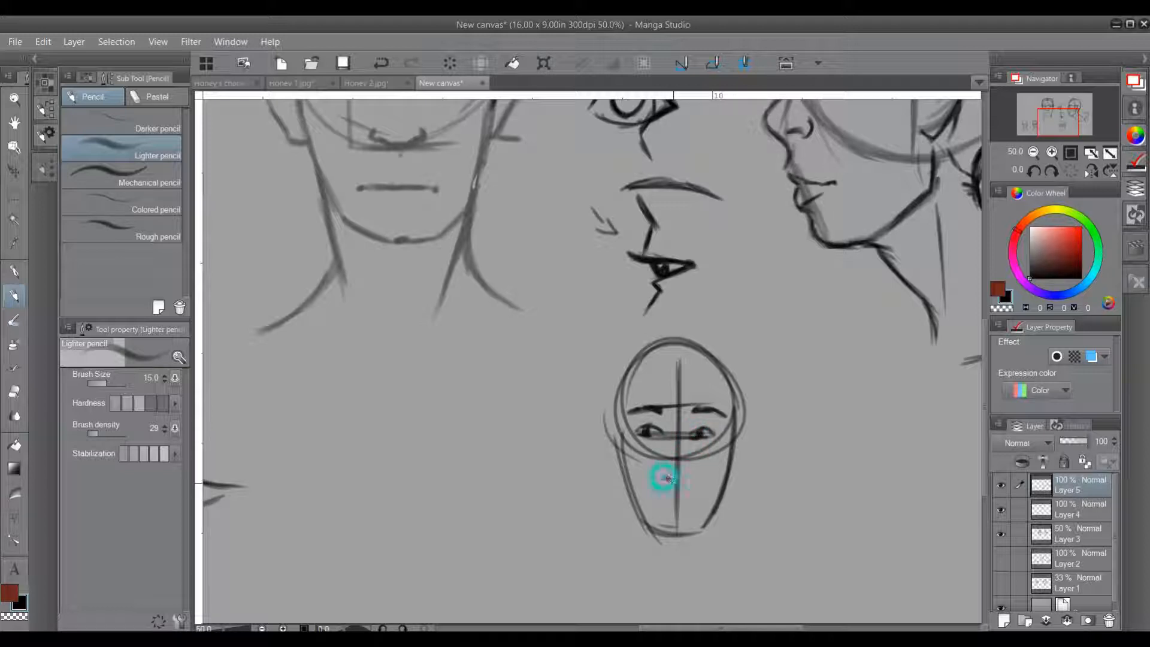
{"action": "left_click_drag", "start_coordinate": [678, 479], "coordinate": [685, 478]}
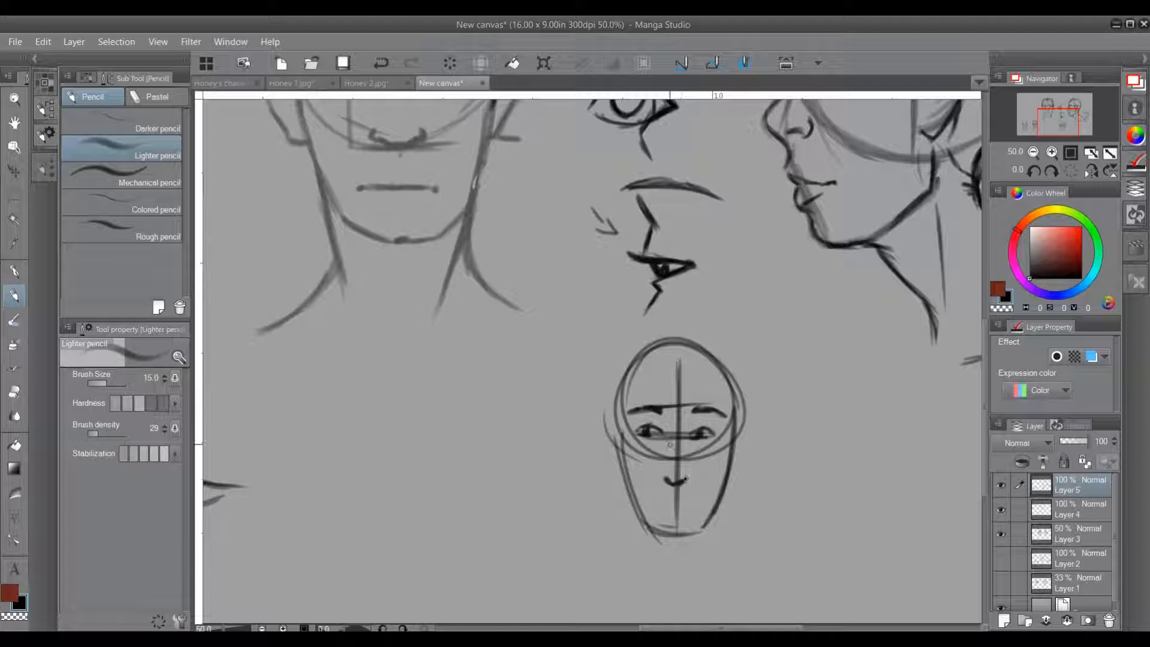
{"action": "left_click_drag", "start_coordinate": [671, 437], "coordinate": [695, 437]}
{"action": "mouse_move", "coordinate": [669, 507]}
{"action": "left_mouse_down"}
{"action": "mouse_move", "coordinate": [685, 504]}
{"action": "mouse_move", "coordinate": [656, 503]}
{"action": "mouse_move", "coordinate": [695, 505]}
{"action": "left_mouse_up"}
{"action": "left_click_drag", "start_coordinate": [663, 407], "coordinate": [661, 496]}
{"action": "left_click_drag", "start_coordinate": [692, 409], "coordinate": [687, 461]}
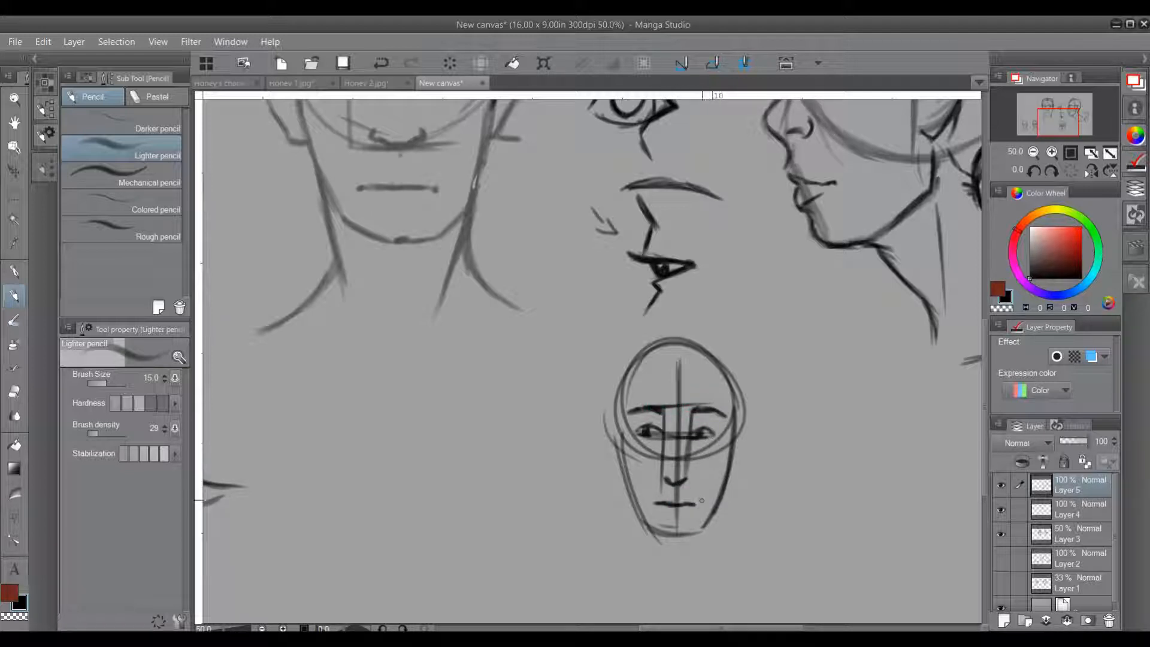
{"action": "left_click_drag", "start_coordinate": [703, 434], "coordinate": [700, 504]}
{"action": "left_click_drag", "start_coordinate": [648, 437], "coordinate": [650, 503]}
{"action": "key", "text": "ctrl+z"}
{"action": "key", "text": "ctrl+z"}
{"action": "key", "text": "ctrl+z"}
{"action": "key", "text": "ctrl+z"}
{"action": "key", "text": "ctrl+z"}
{"action": "key", "text": "ctrl+z"}
{"action": "key", "text": "ctrl+z"}
{"action": "key", "text": "ctrl+z"}
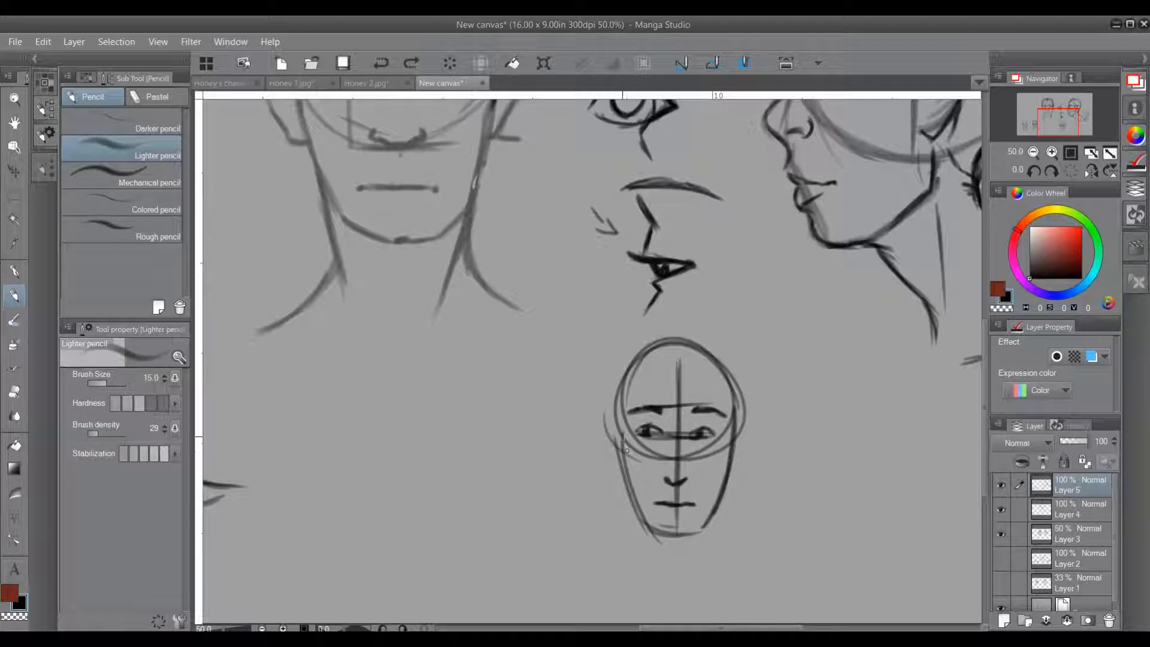
Step: Add both ears, the neck and sloping shoulder lines to the third head
{"action": "mouse_move", "coordinate": [620, 431]}
{"action": "left_mouse_down"}
{"action": "mouse_move", "coordinate": [605, 422]}
{"action": "mouse_move", "coordinate": [615, 468]}
{"action": "left_mouse_up"}
{"action": "mouse_move", "coordinate": [732, 436]}
{"action": "left_mouse_down"}
{"action": "mouse_move", "coordinate": [736, 423]}
{"action": "mouse_move", "coordinate": [731, 472]}
{"action": "left_mouse_up"}
{"action": "mouse_move", "coordinate": [636, 513]}
{"action": "left_mouse_down"}
{"action": "mouse_move", "coordinate": [654, 571]}
{"action": "mouse_move", "coordinate": [649, 554]}
{"action": "mouse_move", "coordinate": [615, 580]}
{"action": "left_mouse_up"}
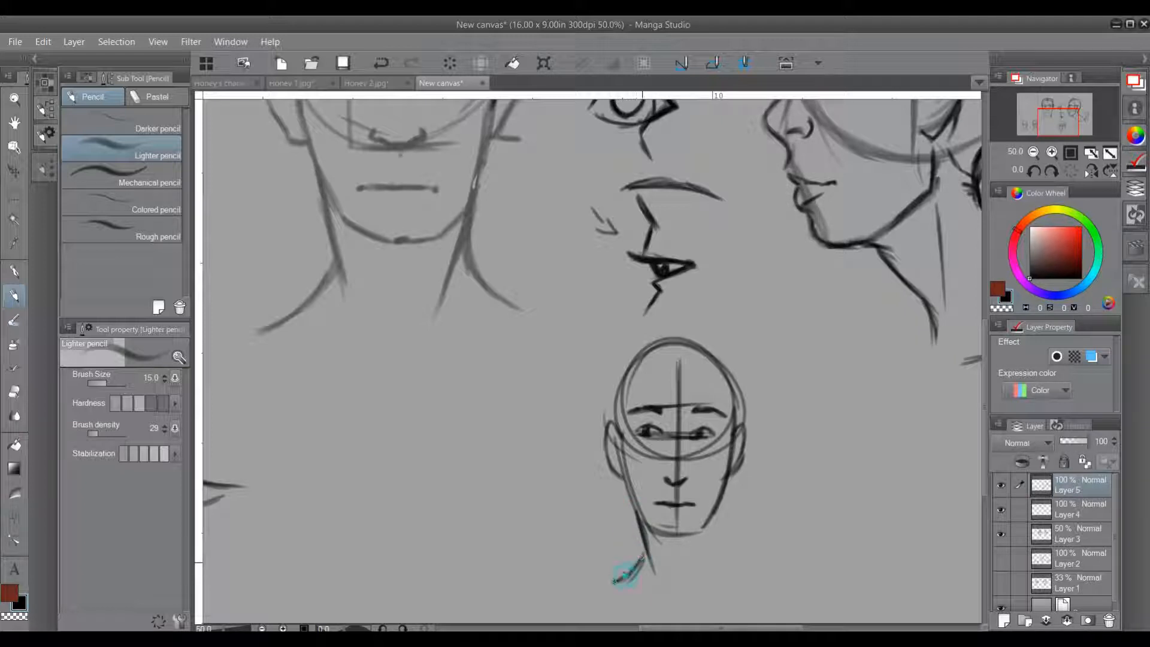
{"action": "mouse_move", "coordinate": [717, 509]}
{"action": "left_mouse_down"}
{"action": "mouse_move", "coordinate": [712, 559]}
{"action": "mouse_move", "coordinate": [747, 582]}
{"action": "left_mouse_up"}
{"action": "left_click_drag", "start_coordinate": [713, 539], "coordinate": [722, 568]}
Step: Draw short hair around the third head's cranium, with an outer contour and an inner hairline reaching the ears
{"action": "mouse_move", "coordinate": [615, 428]}
{"action": "left_mouse_down"}
{"action": "mouse_move", "coordinate": [628, 381]}
{"action": "mouse_move", "coordinate": [682, 358]}
{"action": "mouse_move", "coordinate": [727, 383]}
{"action": "mouse_move", "coordinate": [735, 431]}
{"action": "left_mouse_up"}
{"action": "left_click_drag", "start_coordinate": [715, 366], "coordinate": [735, 401]}
{"action": "mouse_move", "coordinate": [612, 429]}
{"action": "left_mouse_down"}
{"action": "mouse_move", "coordinate": [611, 377]}
{"action": "mouse_move", "coordinate": [626, 357]}
{"action": "mouse_move", "coordinate": [688, 334]}
{"action": "mouse_move", "coordinate": [737, 358]}
{"action": "mouse_move", "coordinate": [742, 419]}
{"action": "left_mouse_up"}
{"action": "mouse_move", "coordinate": [731, 361]}
{"action": "left_mouse_down"}
{"action": "mouse_move", "coordinate": [743, 430]}
{"action": "mouse_move", "coordinate": [738, 374]}
{"action": "left_mouse_up"}
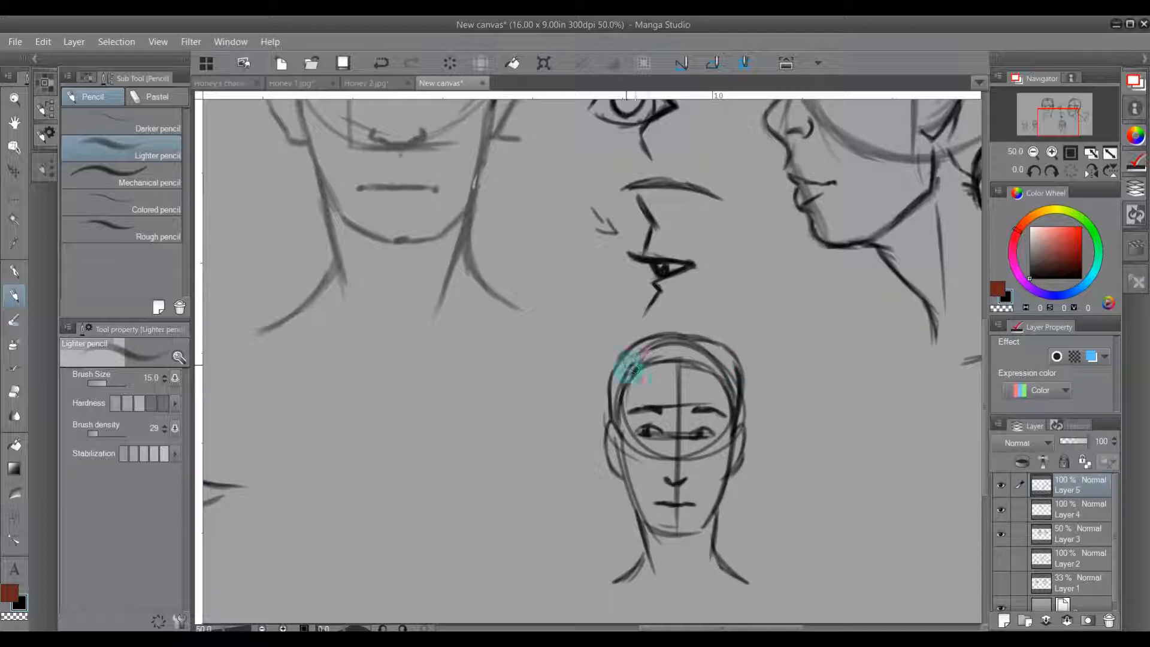
{"action": "mouse_move", "coordinate": [692, 346]}
{"action": "left_mouse_down"}
{"action": "mouse_move", "coordinate": [714, 357]}
{"action": "mouse_move", "coordinate": [736, 404]}
{"action": "left_mouse_up"}
Step: Fit the whole canvas in view and open the list of editing commands
{"action": "key", "text": "ctrl+0"}
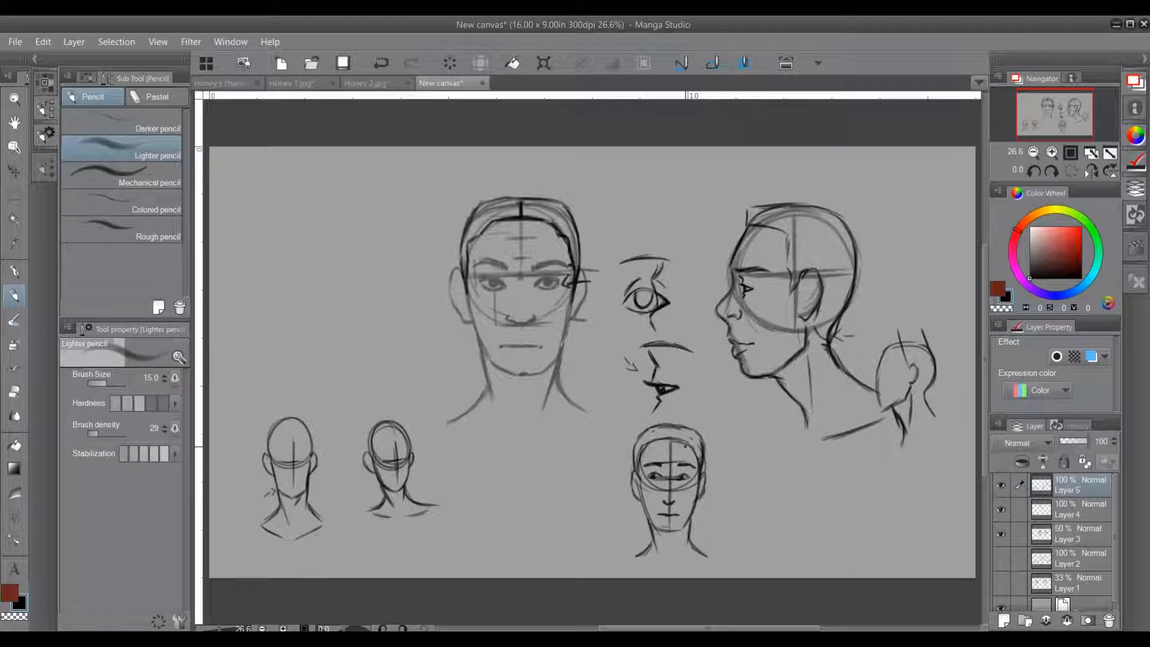
{"action": "left_click", "coordinate": [50, 42]}
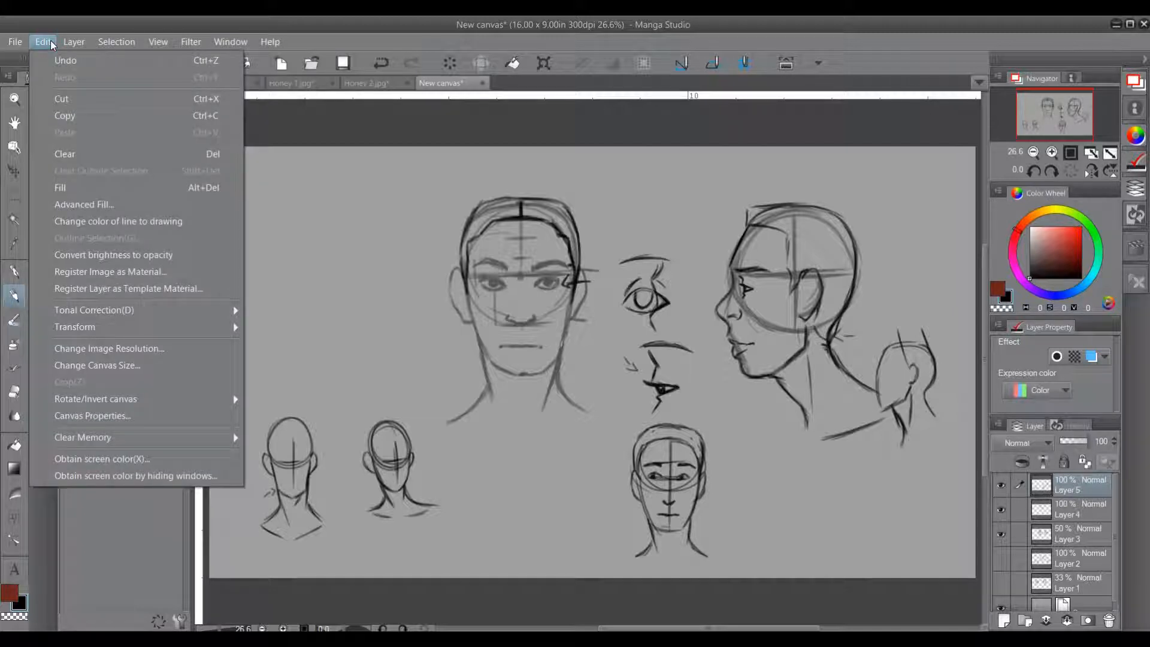